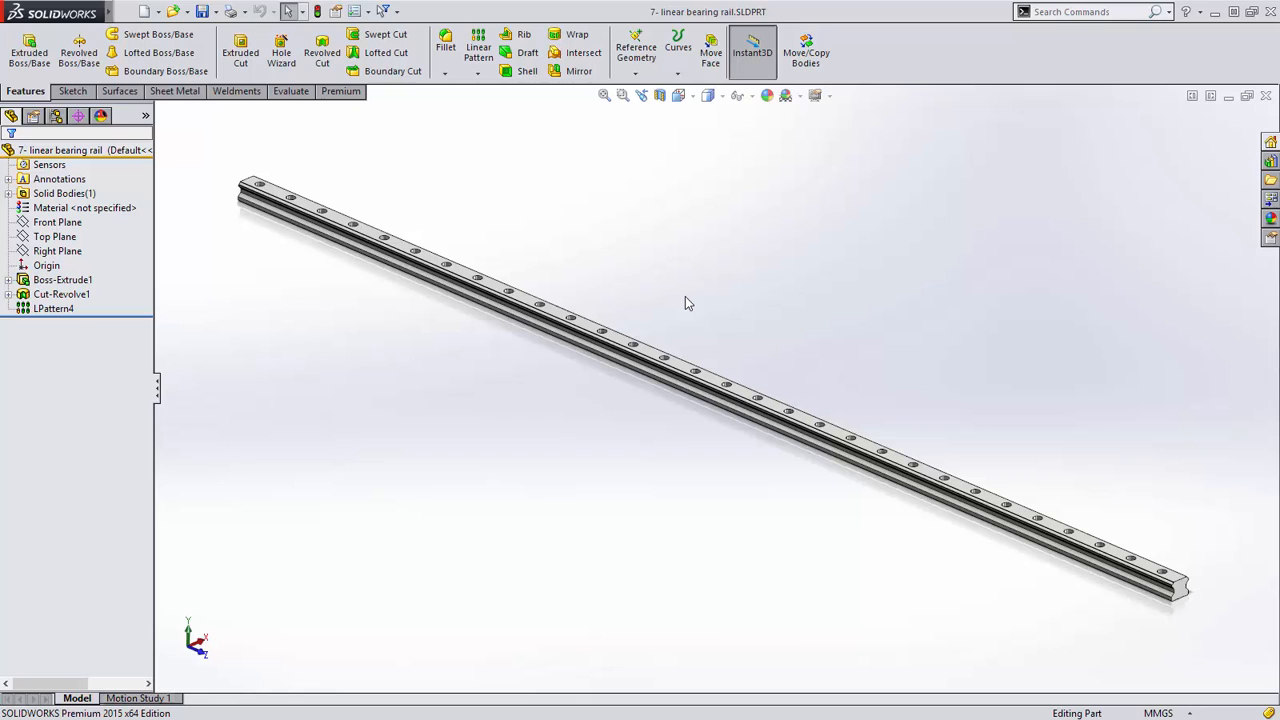
Set the linear bearing rail's extruded length to 800 mm.
{"action": "left_click", "coordinate": [619, 344]}
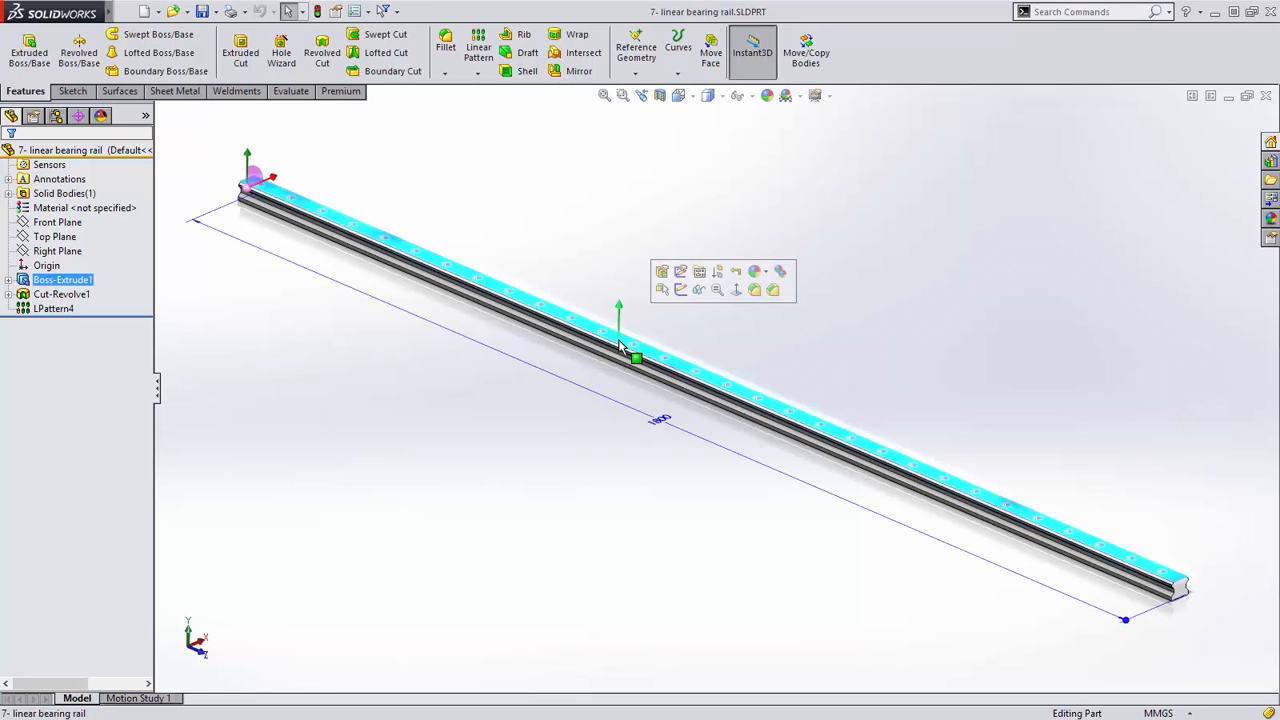
{"action": "double_click", "coordinate": [652, 423]}
{"action": "type", "text": "800"}
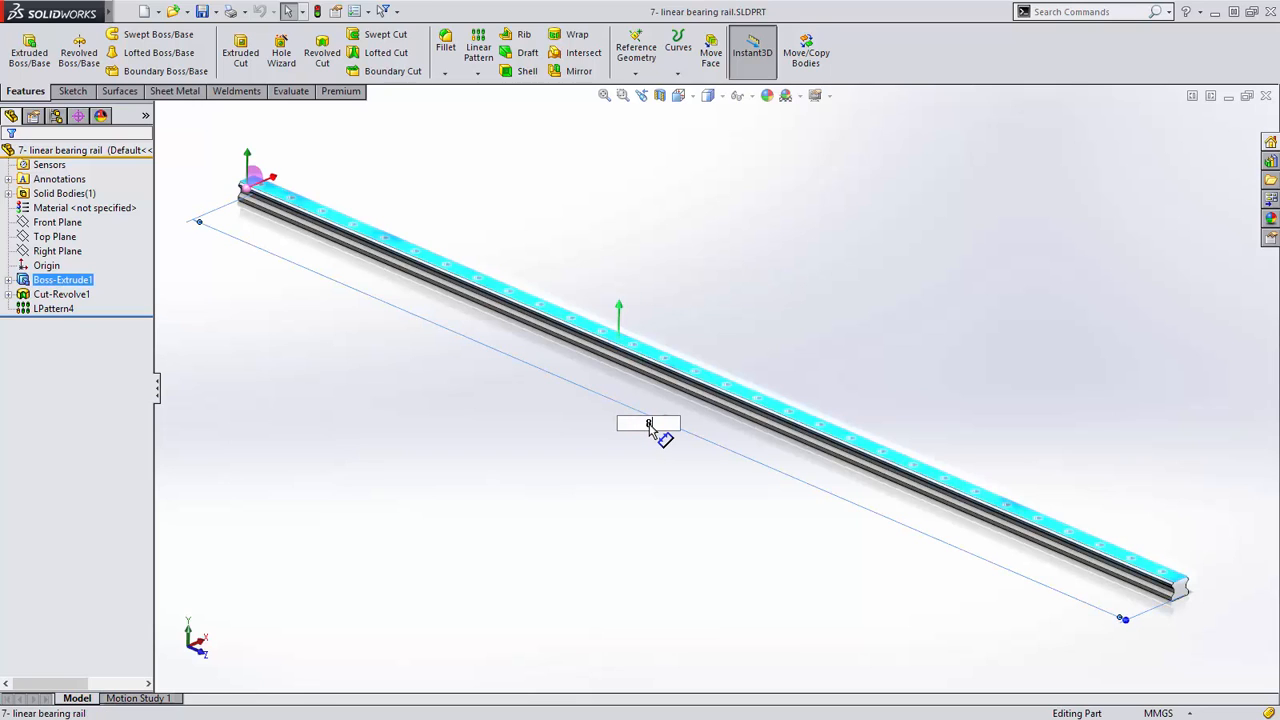
{"action": "key", "text": "Return"}
{"action": "key", "text": "Escape"}
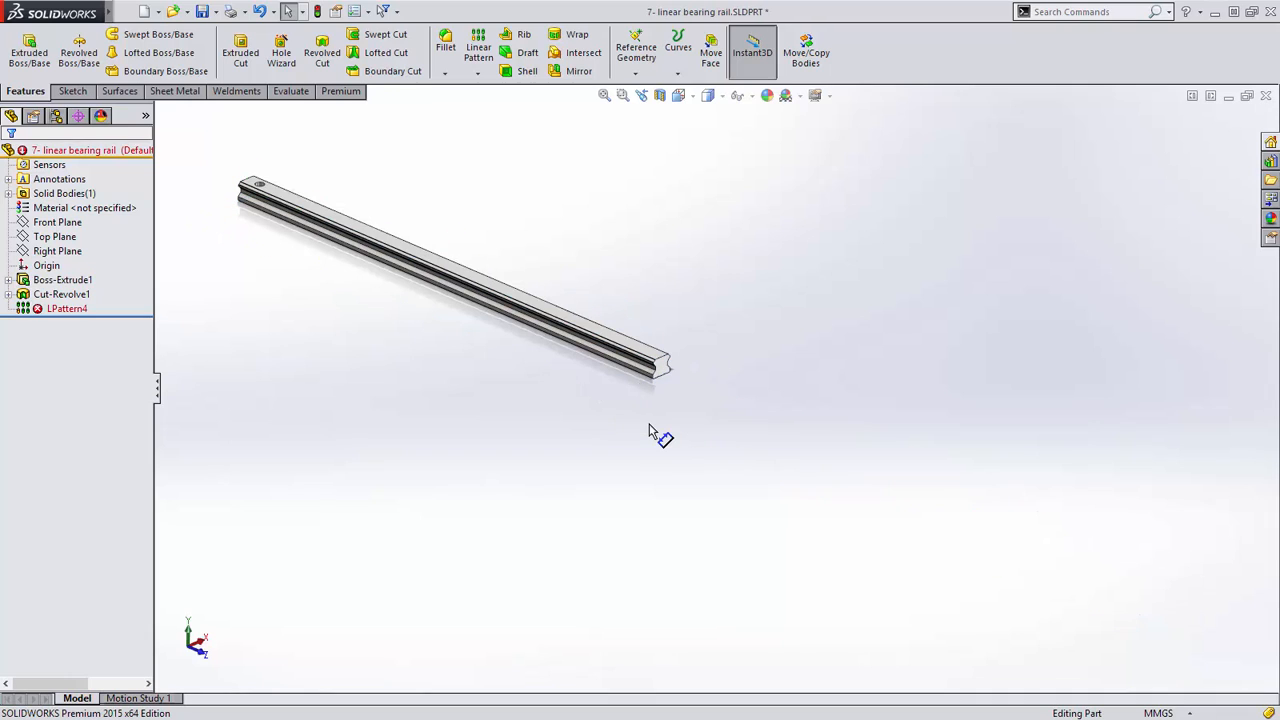
Edit the rail's hole pattern to run up to the far end vertex, with the offset distance linked to the D4@Sketch2 dimension.
{"action": "right_click", "coordinate": [71, 310]}
{"action": "left_click", "coordinate": [88, 277]}
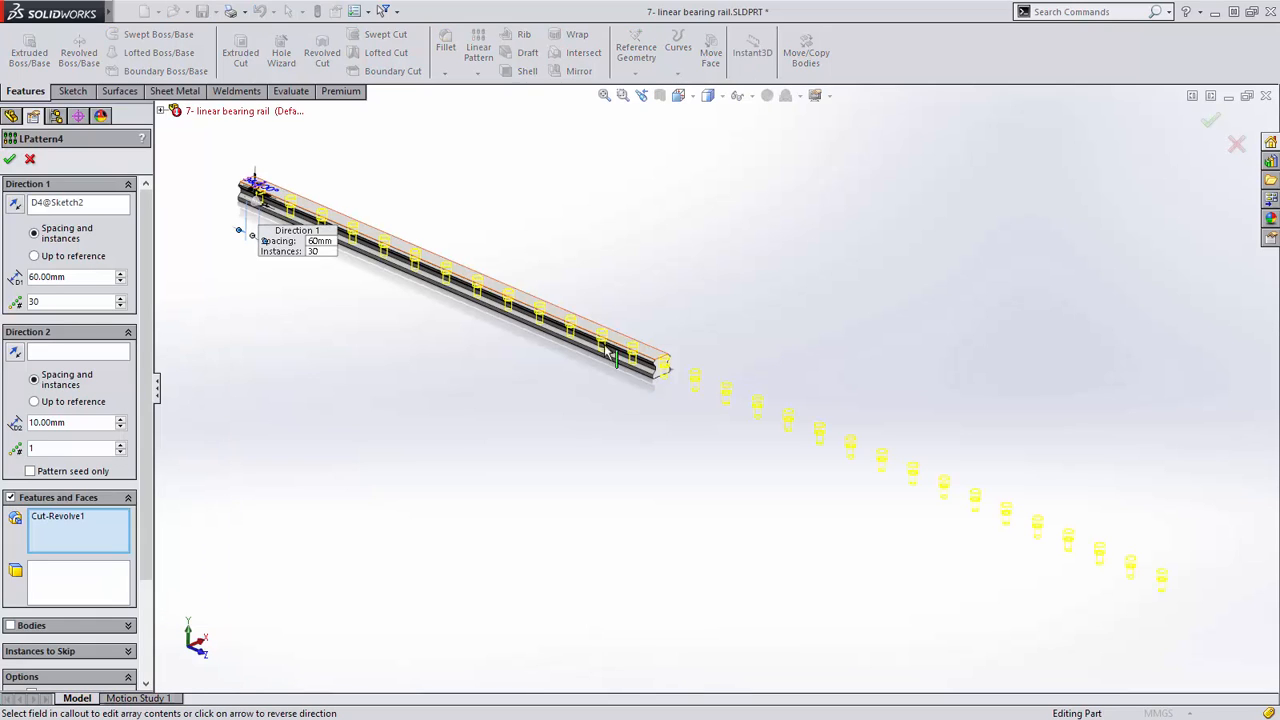
{"action": "left_click", "coordinate": [77, 259]}
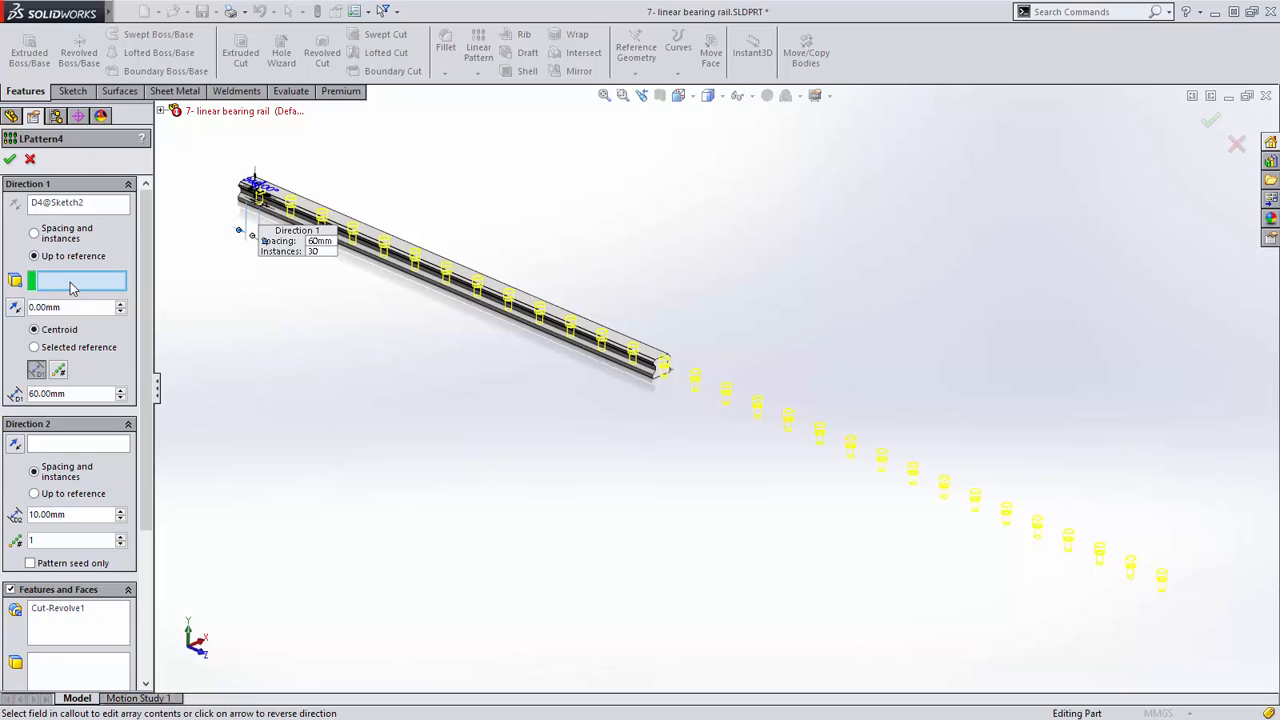
{"action": "left_click", "coordinate": [653, 379]}
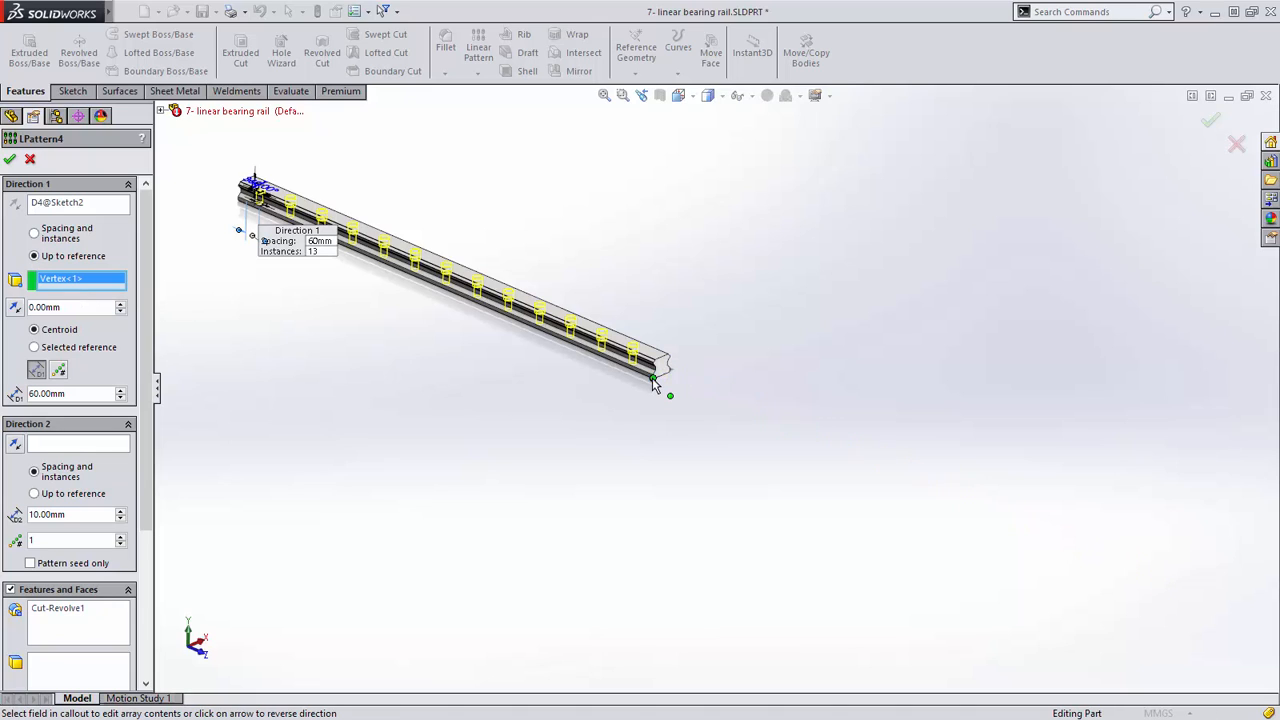
{"action": "double_click", "coordinate": [103, 312]}
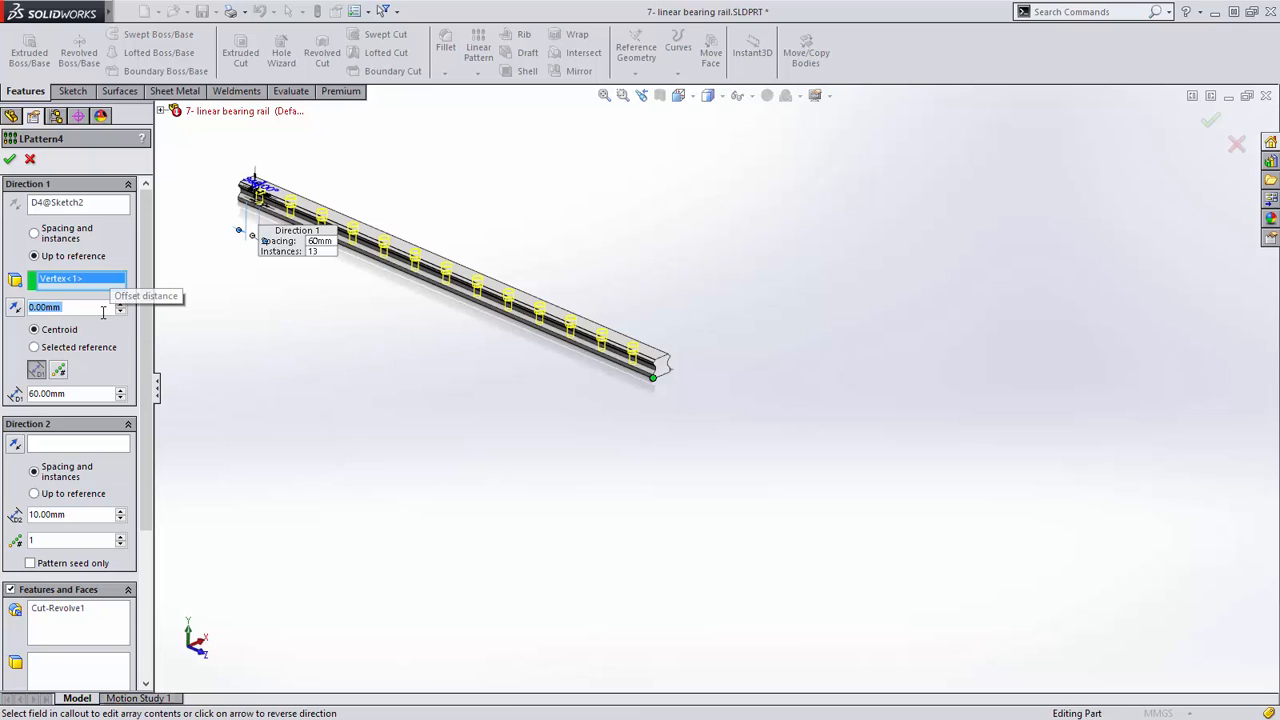
{"action": "type", "text": "="}
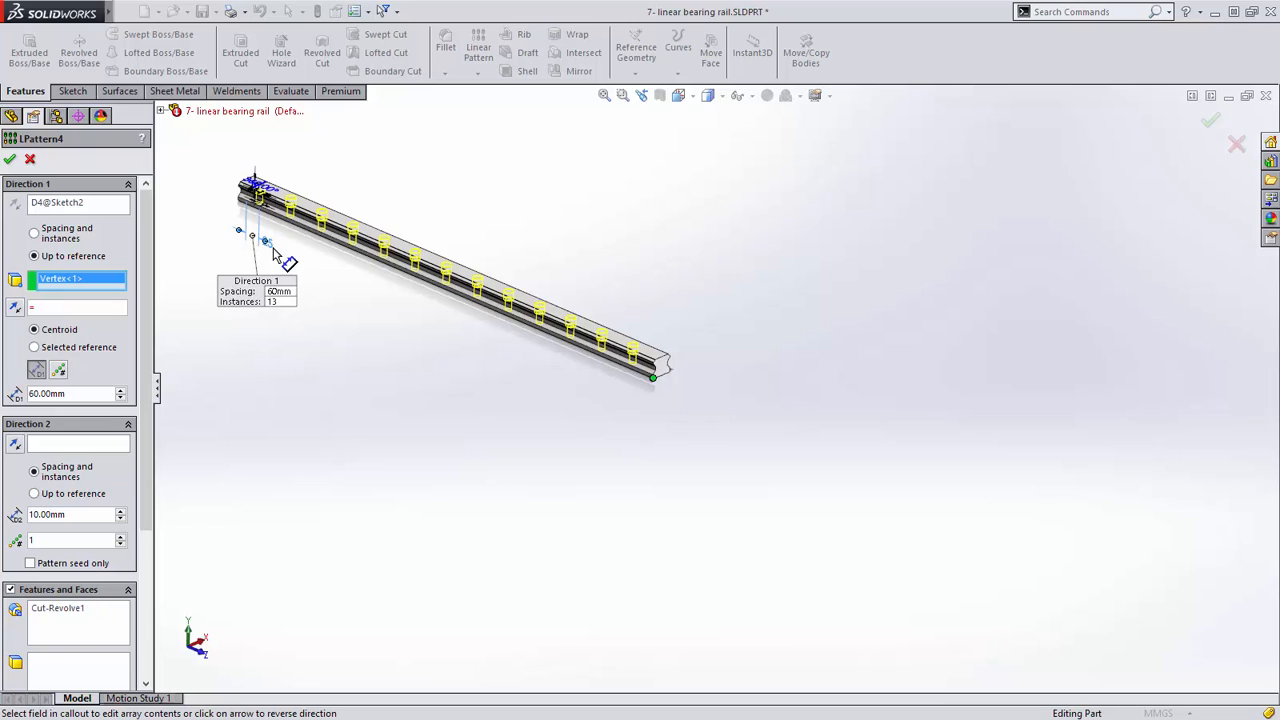
{"action": "left_click", "coordinate": [281, 256]}
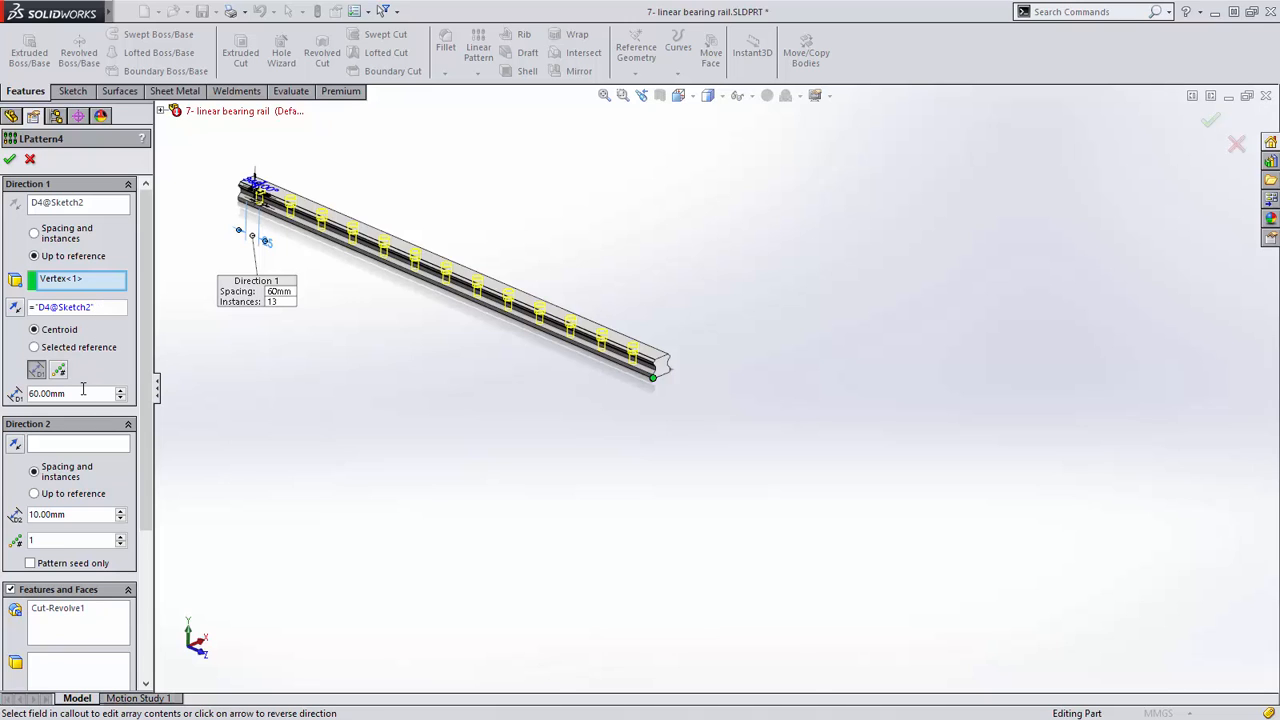
{"action": "left_click", "coordinate": [10, 161]}
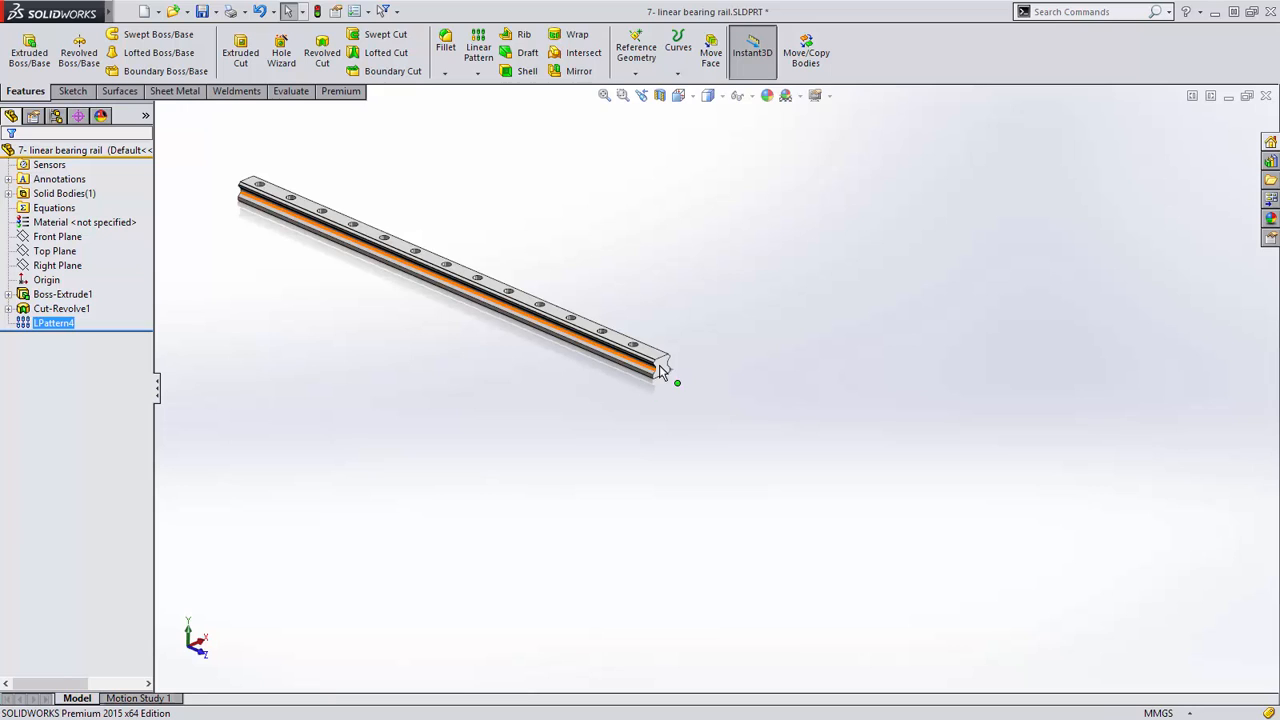
Stretch the rail's far end face slightly outward to an overall length of about 828 mm.
{"action": "left_click", "coordinate": [663, 367]}
{"action": "left_click_drag", "start_coordinate": [694, 389], "coordinate": [697, 357]}
{"action": "left_click", "coordinate": [668, 316]}
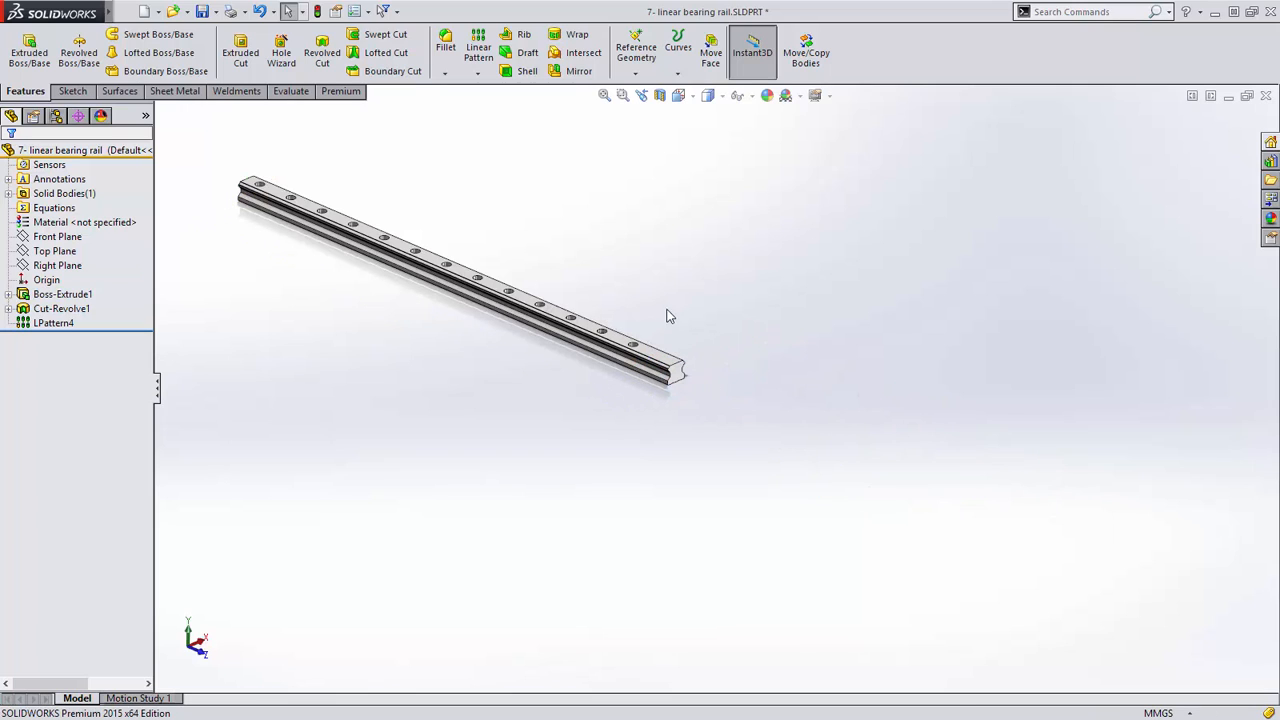
Edit the rail's hole pattern to be driven by the number of instances and set 15 instances.
{"action": "right_click", "coordinate": [48, 322]}
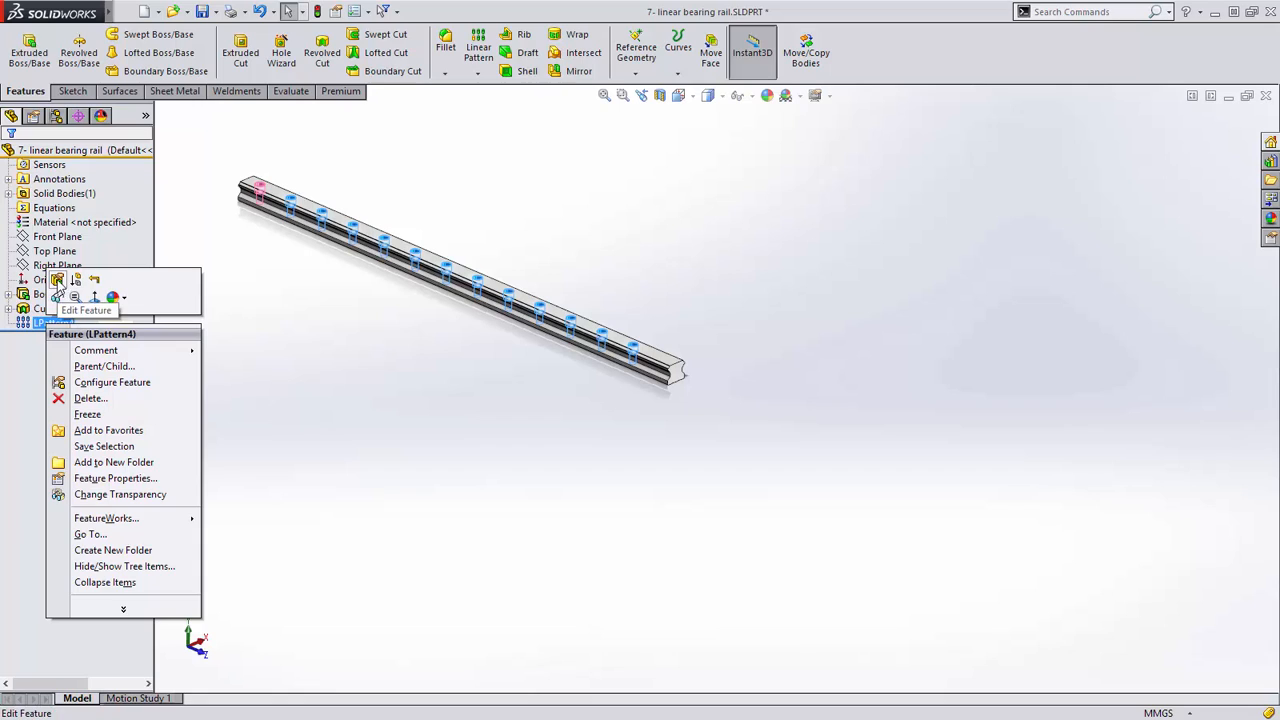
{"action": "left_click", "coordinate": [56, 292]}
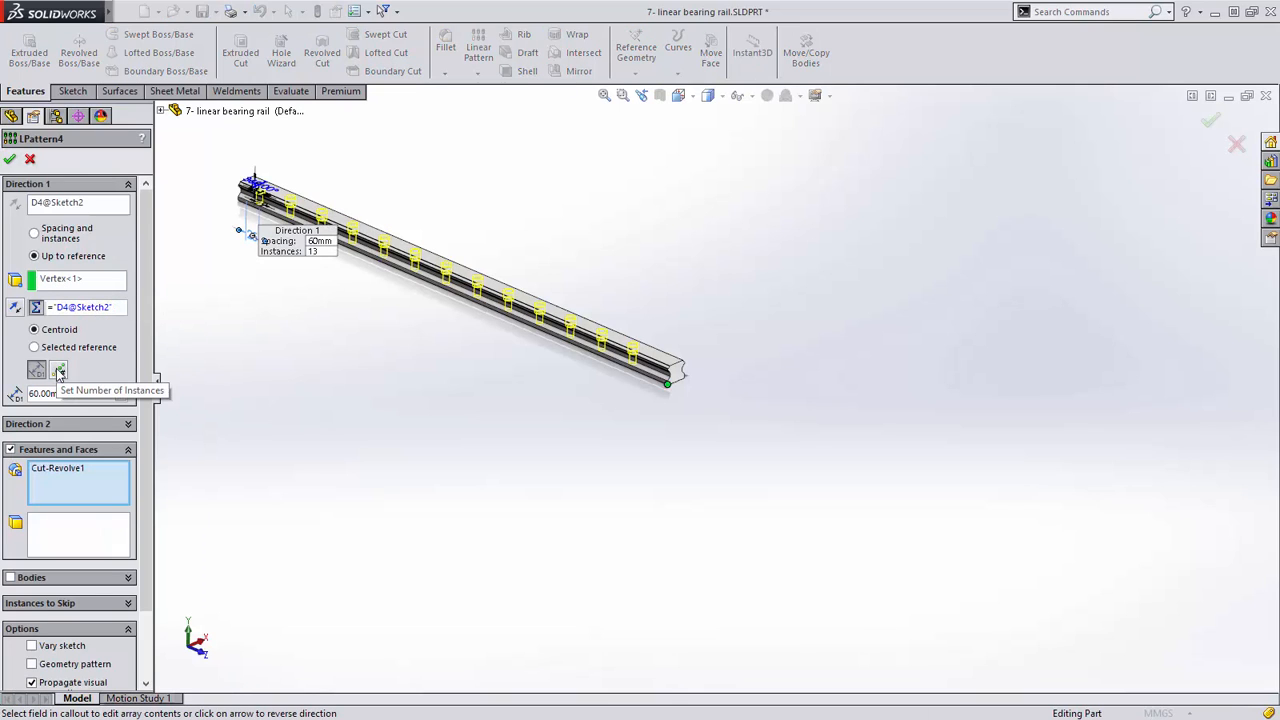
{"action": "left_click", "coordinate": [59, 372]}
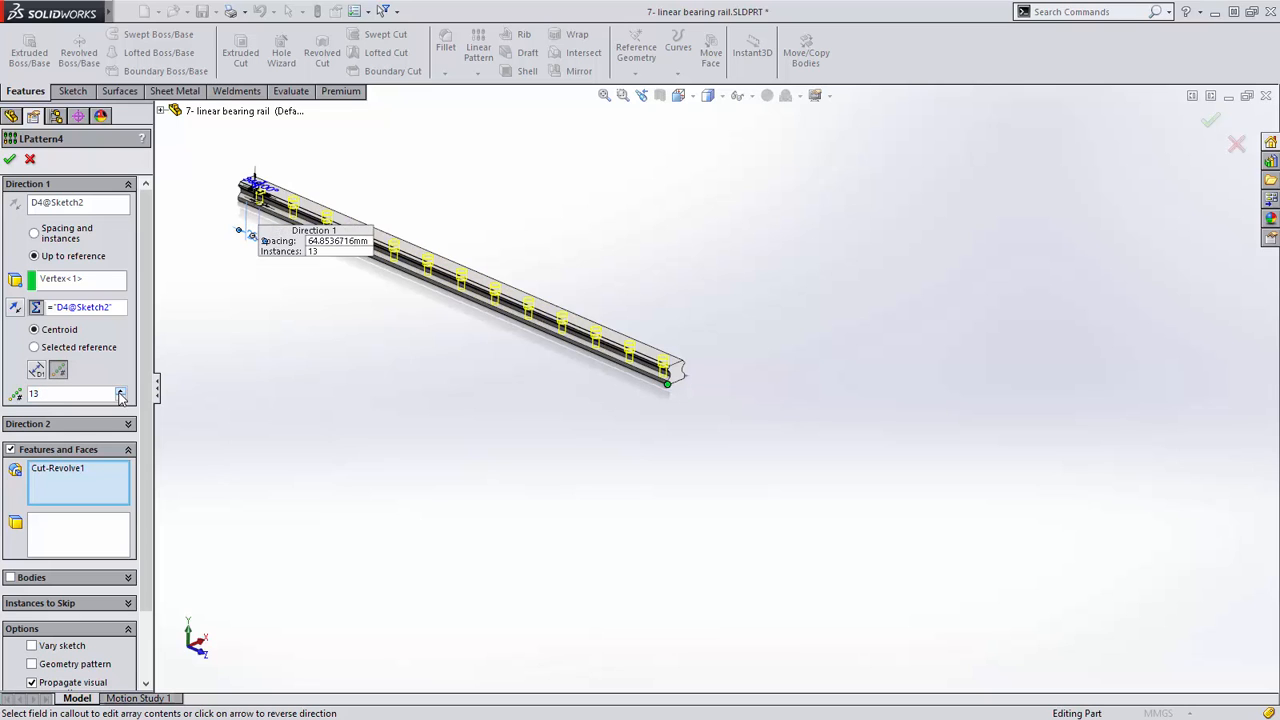
{"action": "left_click", "coordinate": [120, 392]}
{"action": "left_click", "coordinate": [120, 392]}
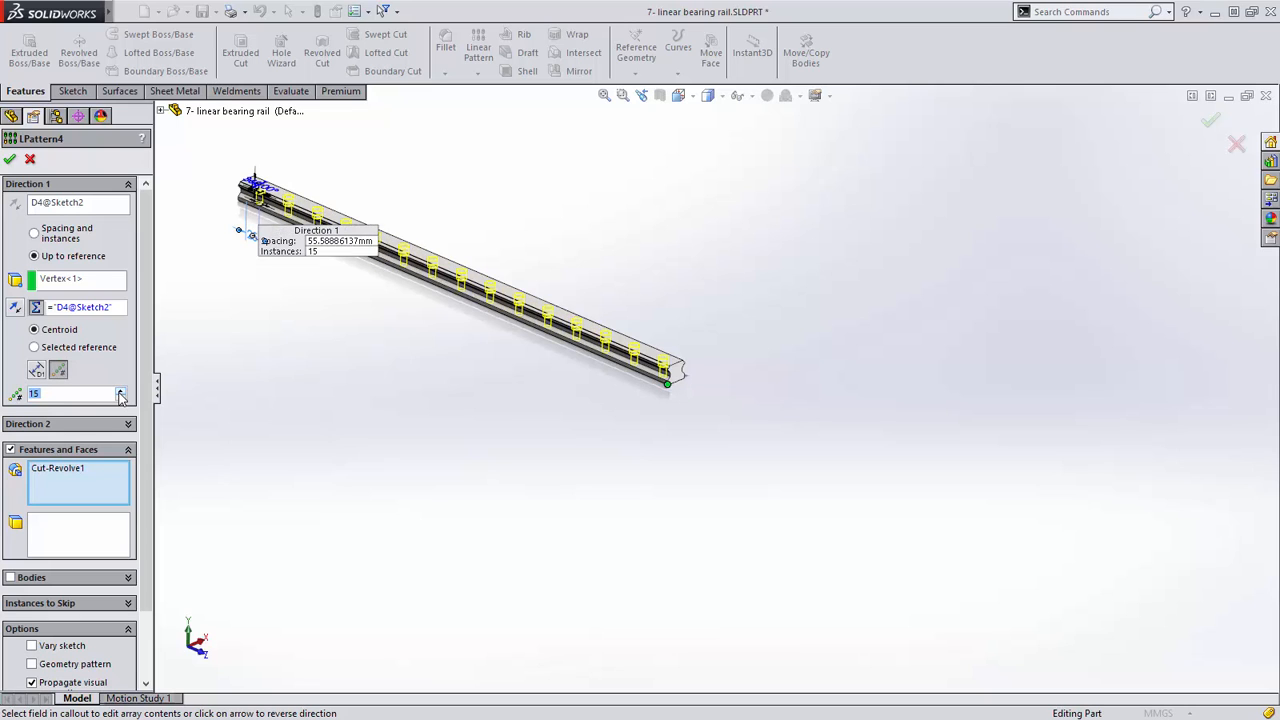
{"action": "left_click", "coordinate": [9, 159]}
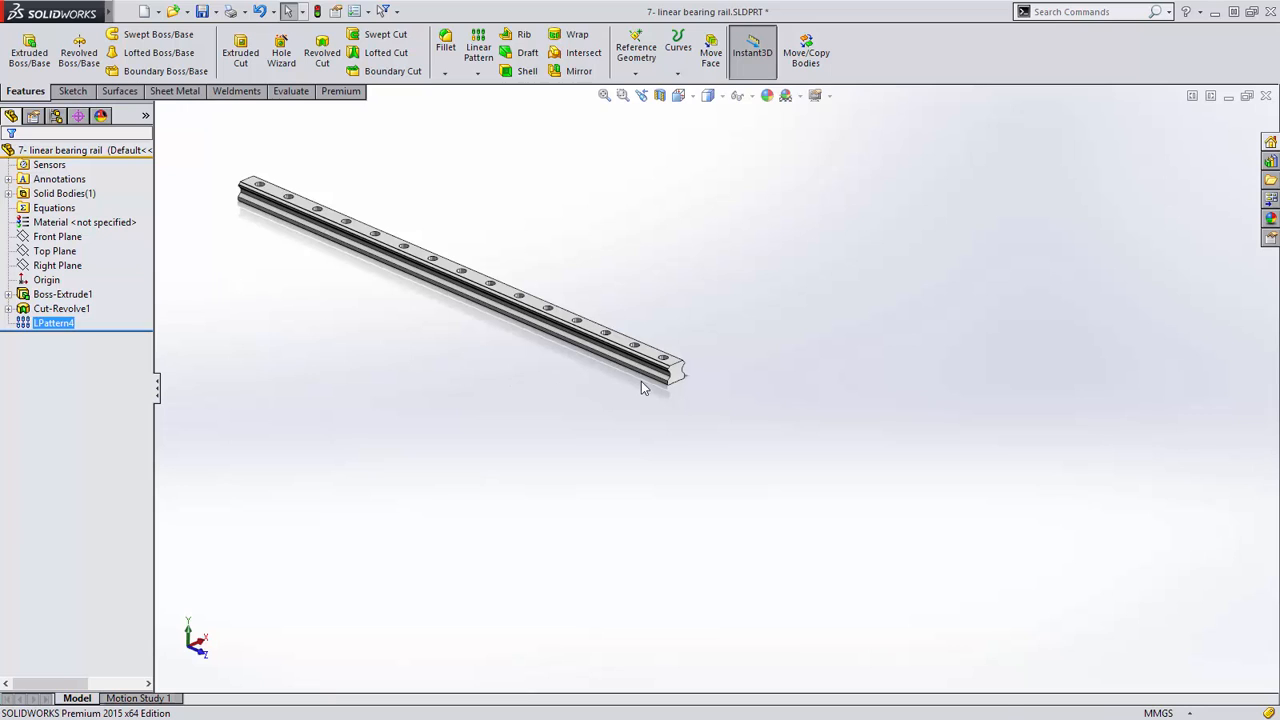
Lengthen the rail substantially by stretching its far end face outward along the extrusion direction.
{"action": "left_click", "coordinate": [678, 374]}
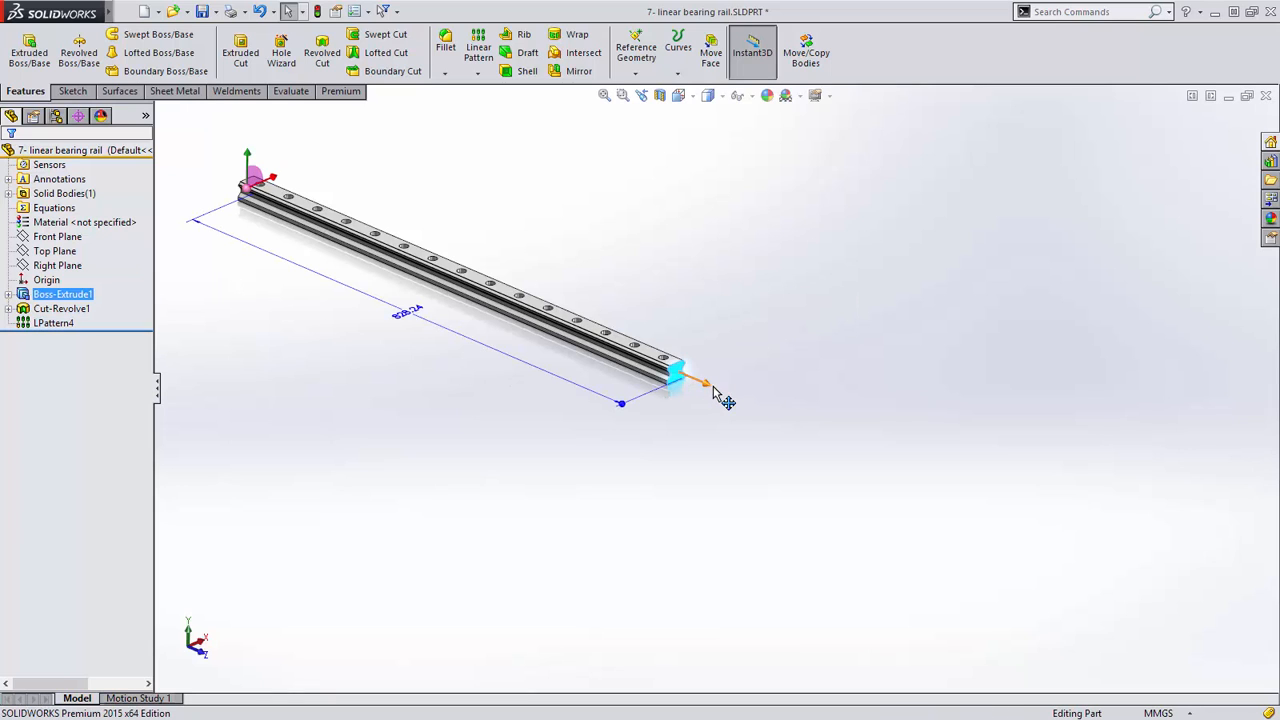
{"action": "left_click_drag", "start_coordinate": [713, 390], "coordinate": [1003, 543]}
{"action": "left_click", "coordinate": [1005, 545]}
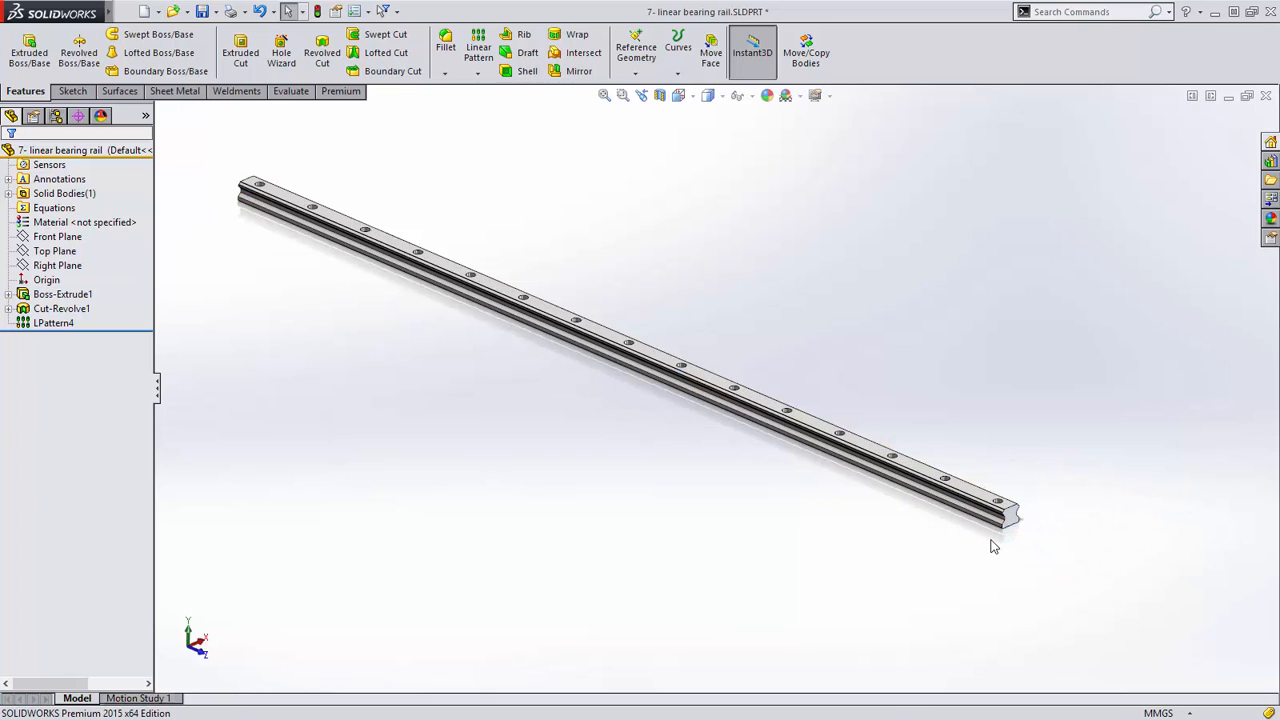
Switch to the 6- BLADE part and edit the Carbide Tooth extrusion so its result is not merged with the blade.
{"action": "key", "text": "ctrl+Tab"}
{"action": "left_click", "coordinate": [681, 279]}
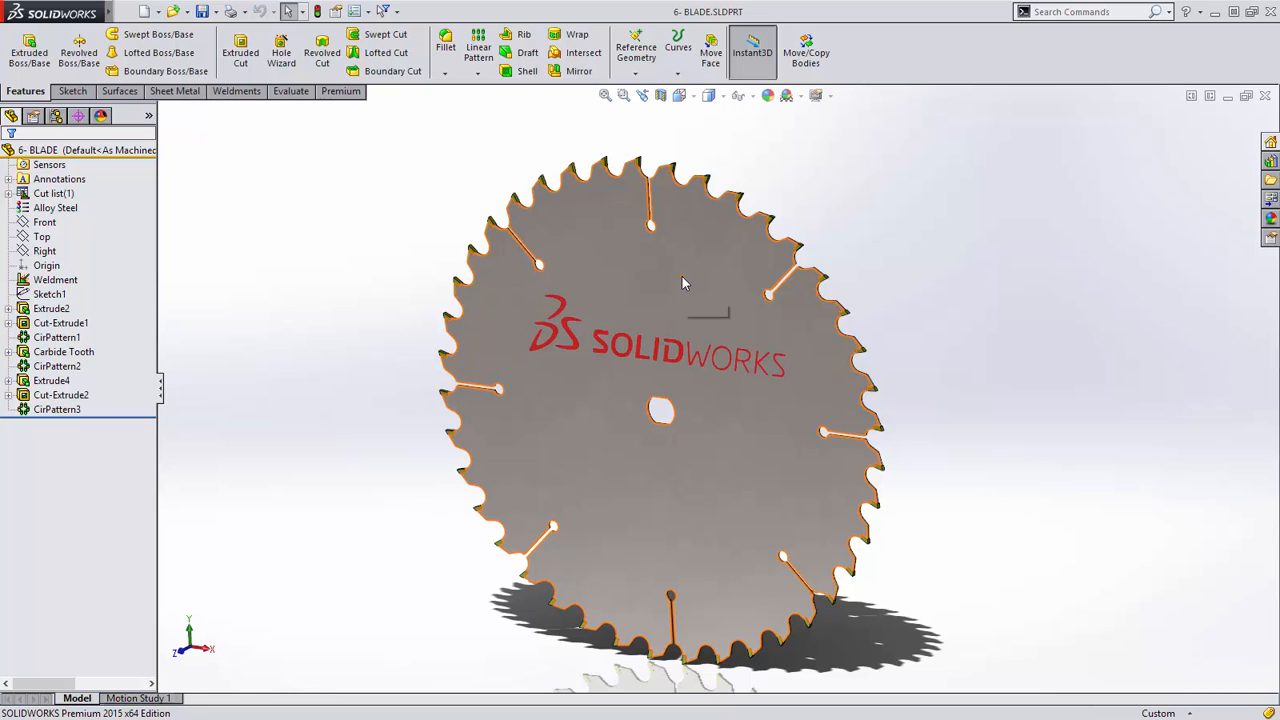
{"action": "left_click", "coordinate": [623, 95]}
{"action": "left_click_drag", "start_coordinate": [598, 135], "coordinate": [727, 218]}
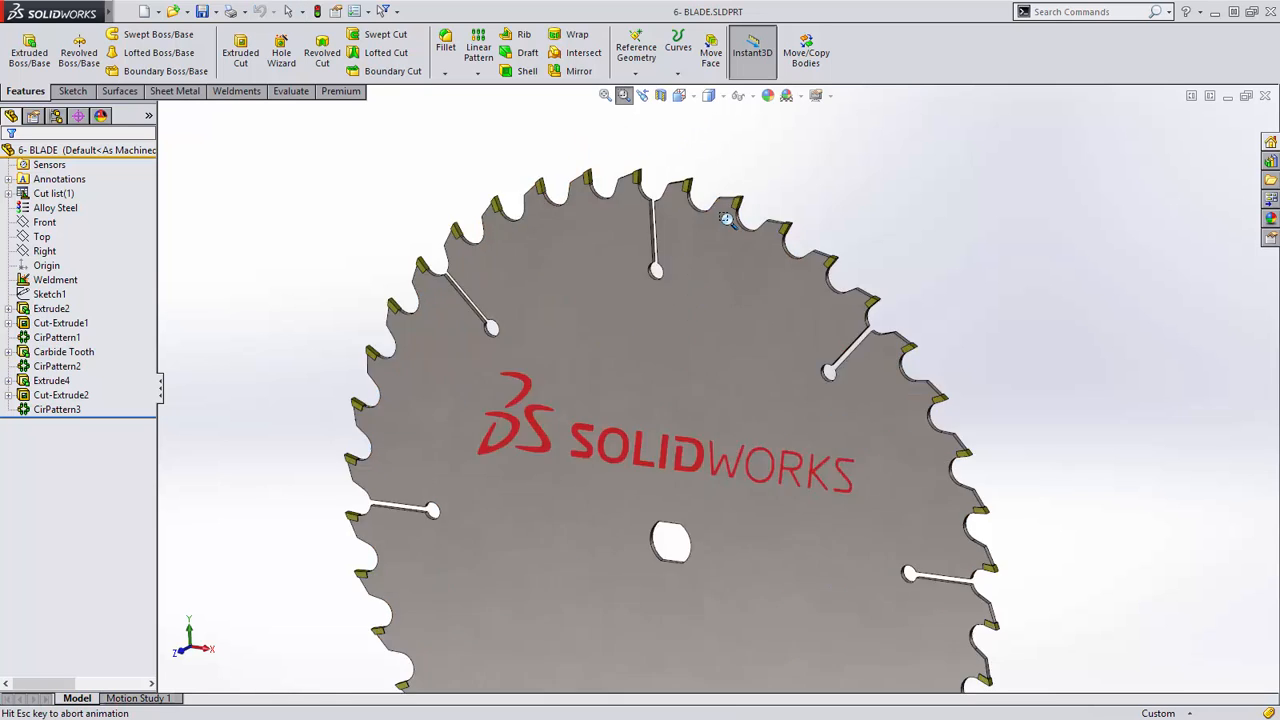
{"action": "key", "text": "Escape"}
{"action": "left_click", "coordinate": [624, 348]}
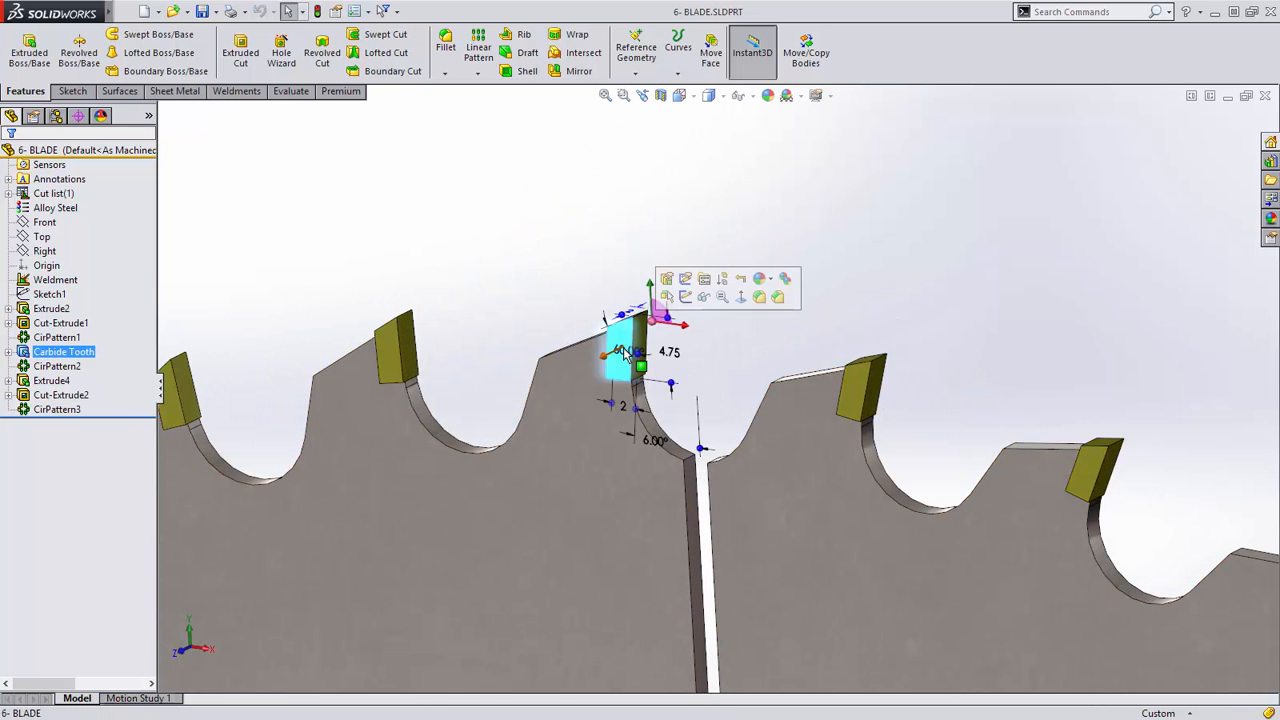
{"action": "left_click", "coordinate": [667, 279]}
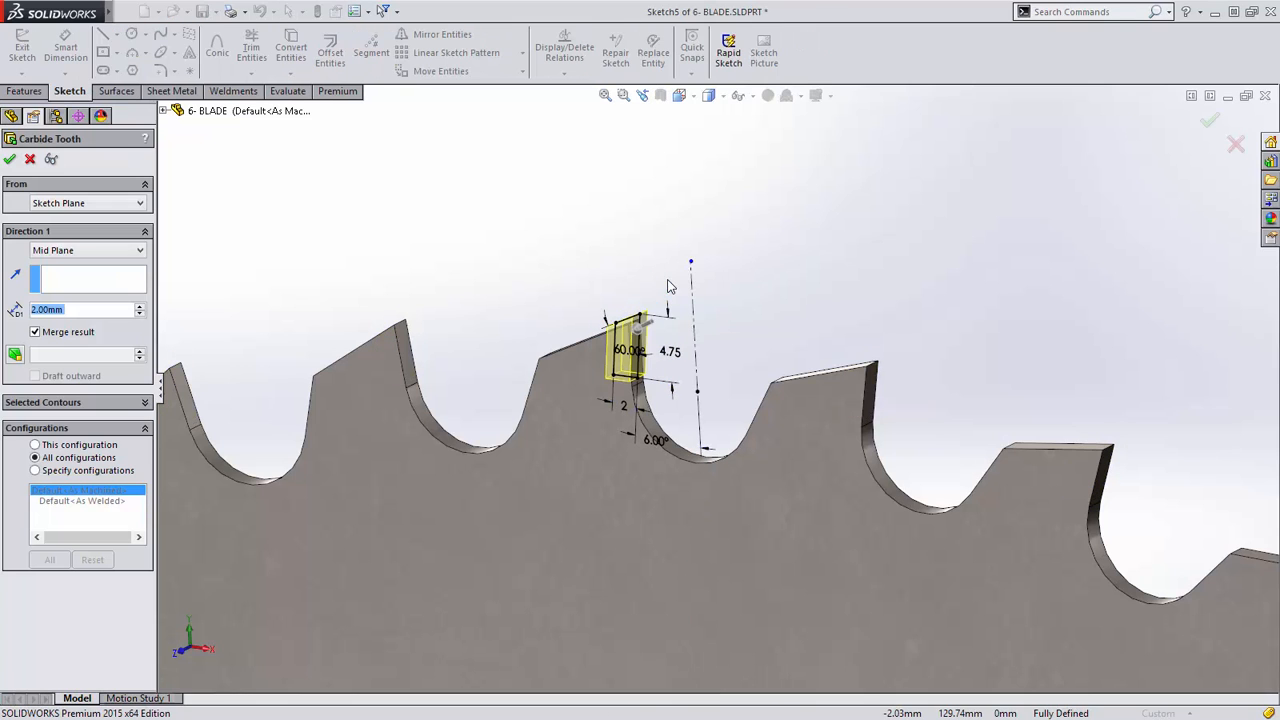
{"action": "left_click", "coordinate": [35, 331]}
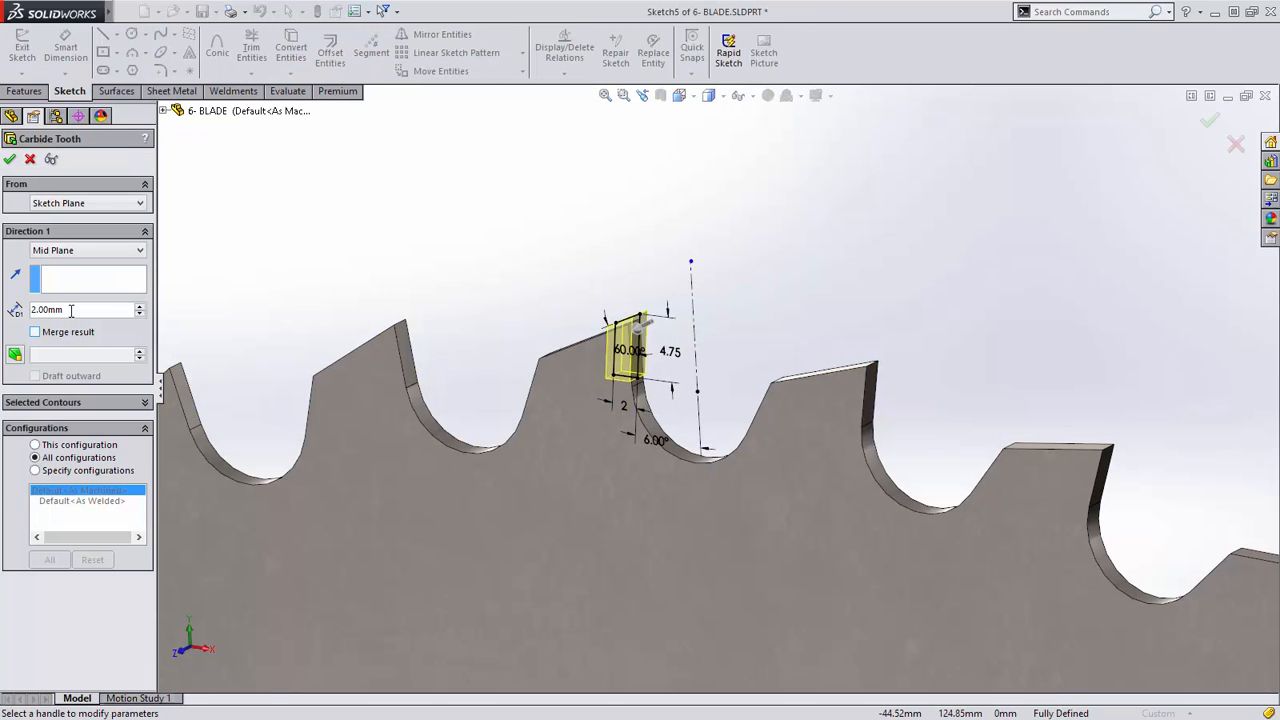
{"action": "left_click", "coordinate": [9, 161]}
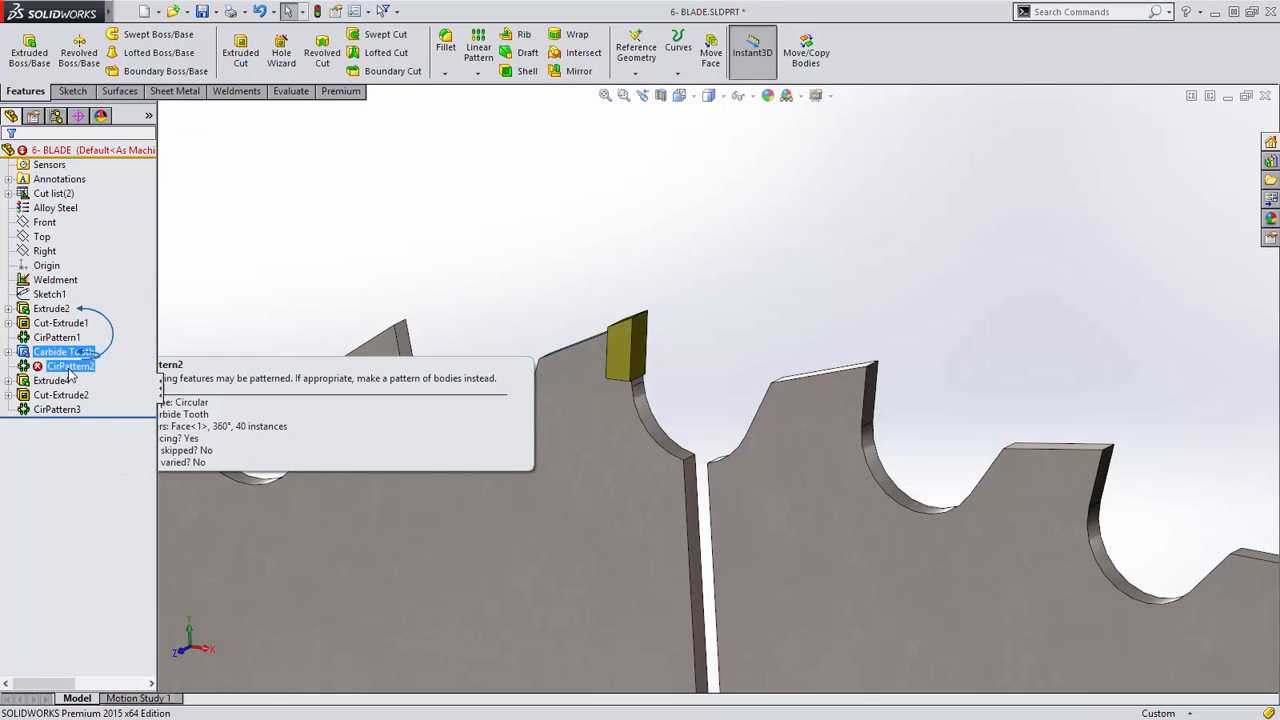
Edit CirPattern2 to pattern the Carbide Tooth as a body instead of a feature.
{"action": "right_click", "coordinate": [70, 372]}
{"action": "left_click", "coordinate": [84, 333]}
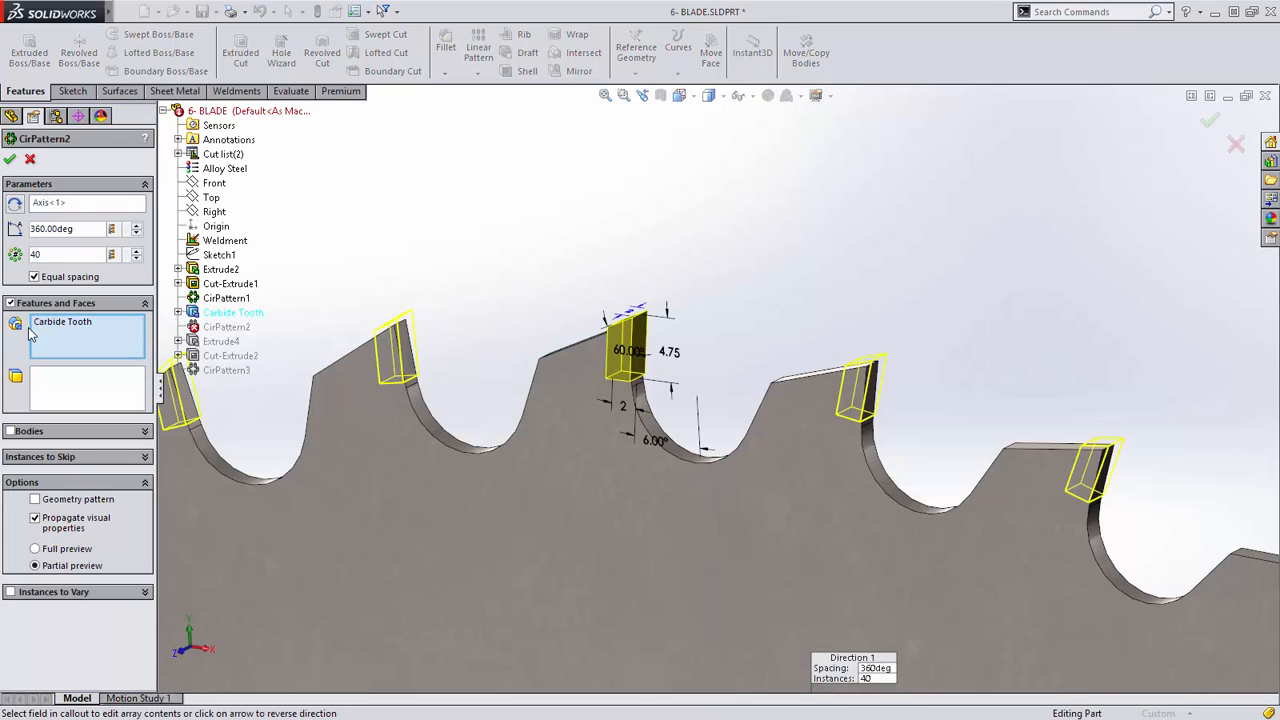
{"action": "left_click", "coordinate": [11, 431]}
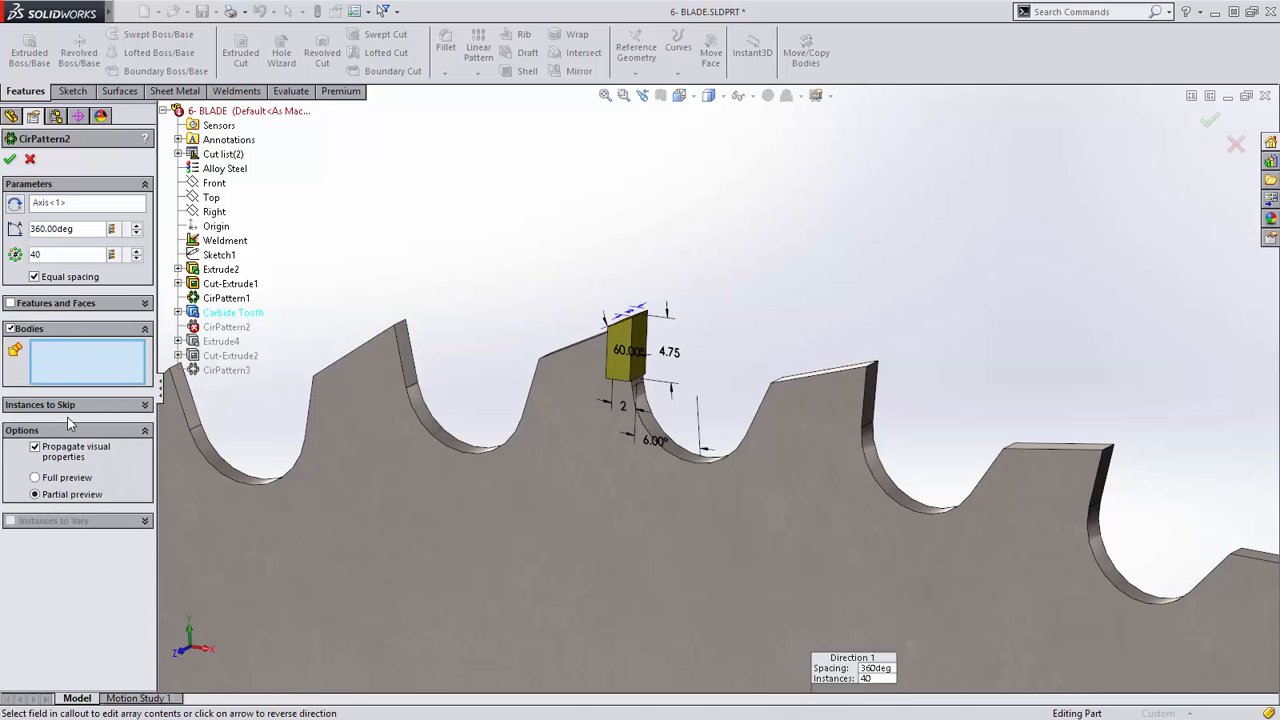
{"action": "left_click", "coordinate": [618, 343]}
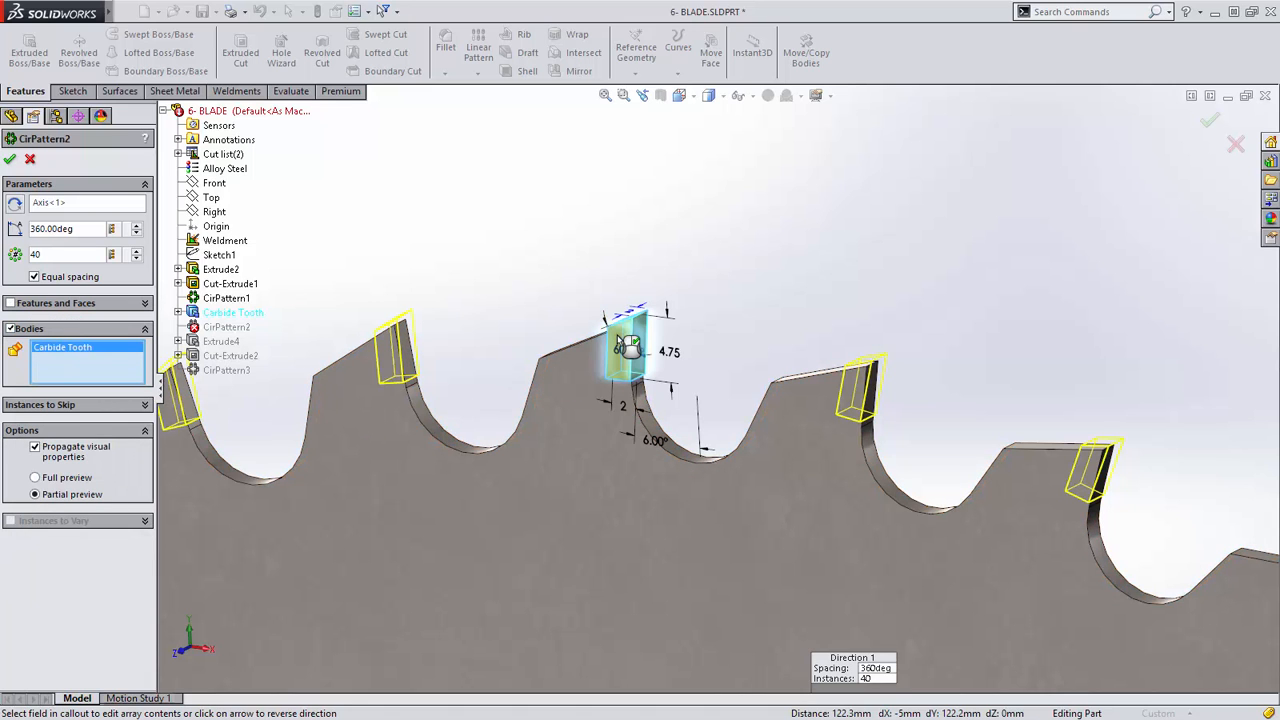
{"action": "key", "text": "Return"}
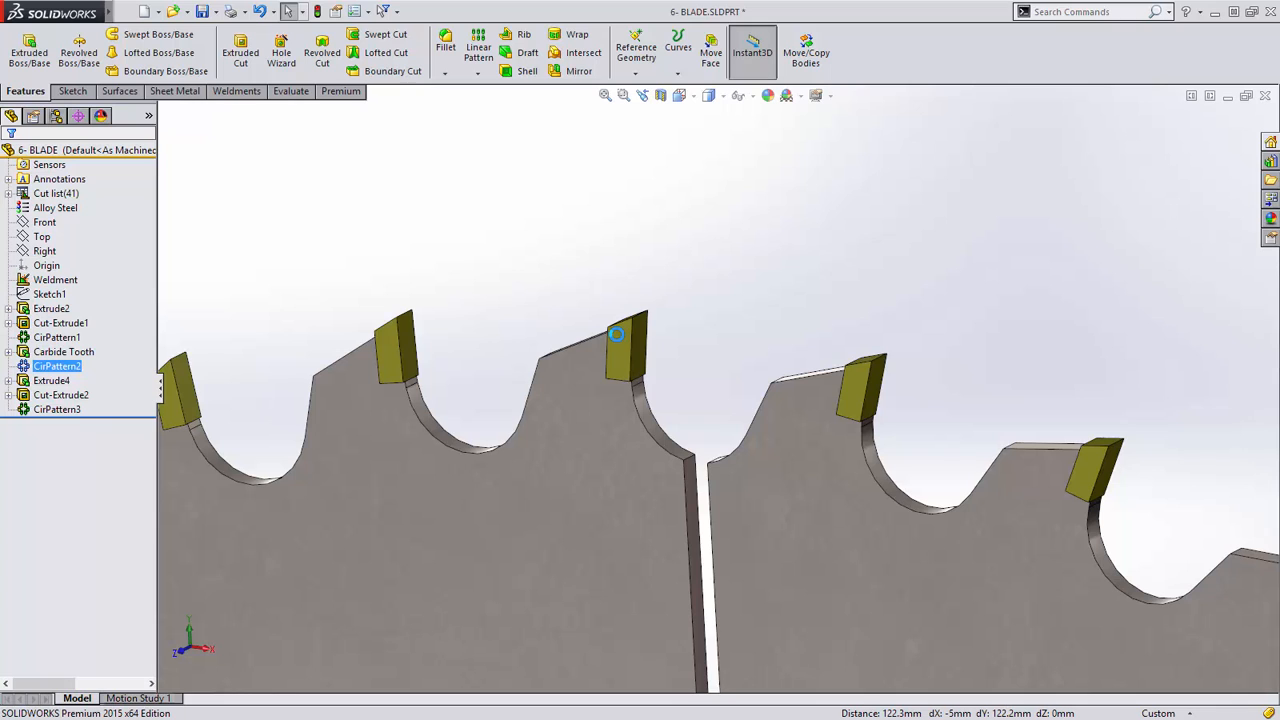
Expand the blade's cut list and highlight the tooth bodies grouped under Cut-List-Item2.
{"action": "left_click", "coordinate": [8, 194]}
{"action": "left_click", "coordinate": [74, 222]}
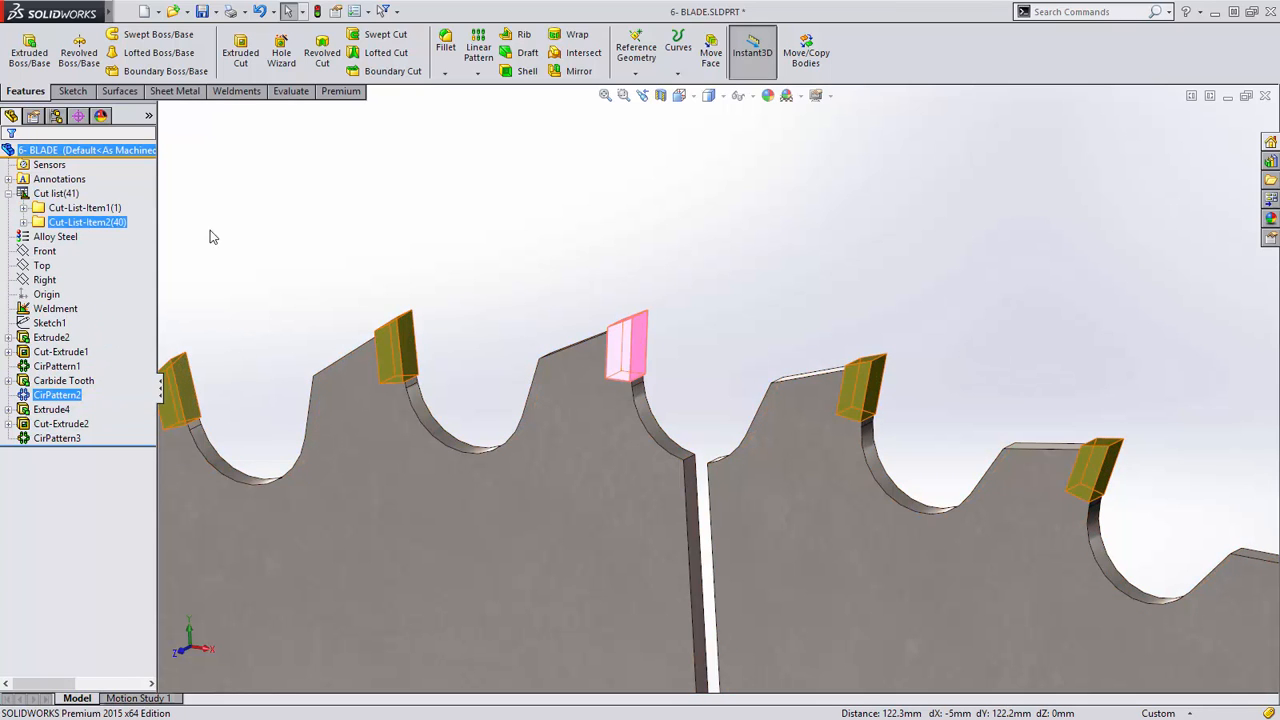
{"action": "left_click", "coordinate": [349, 230]}
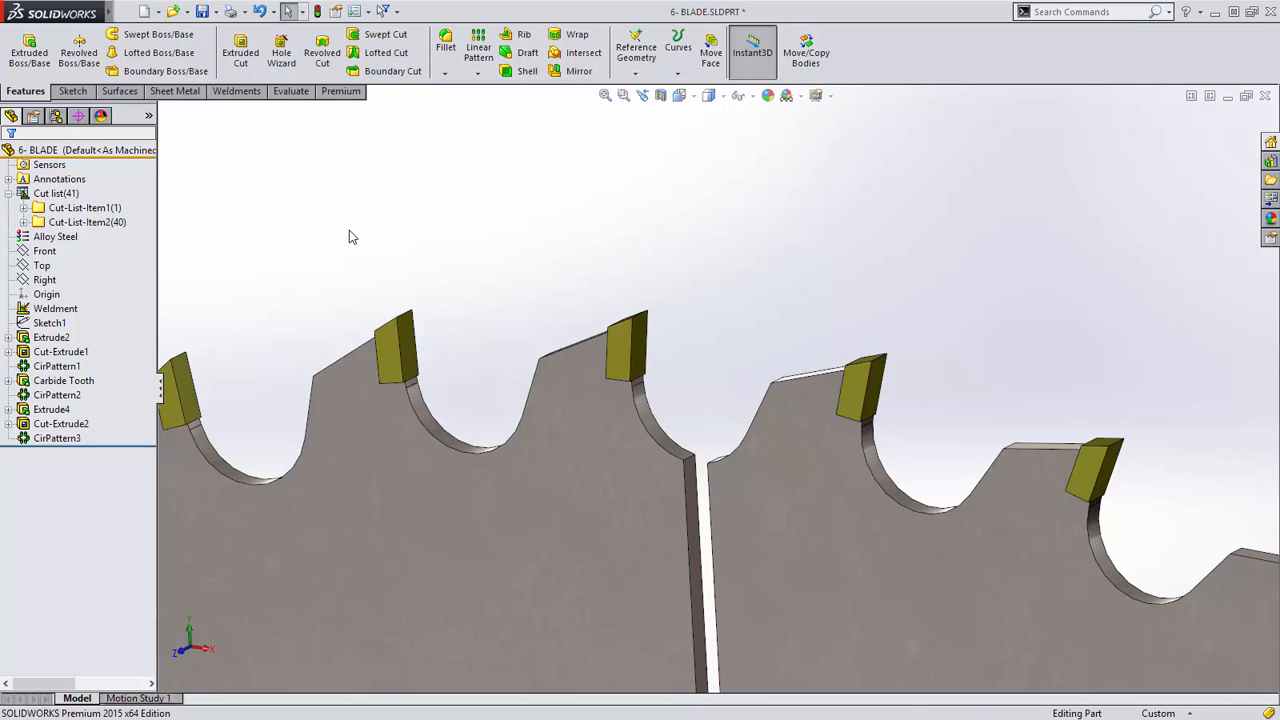
Switch to the 5- fill pattern count part, open Fill Pattern7 for editing and validate its instance count.
{"action": "key", "text": "ctrl+Tab"}
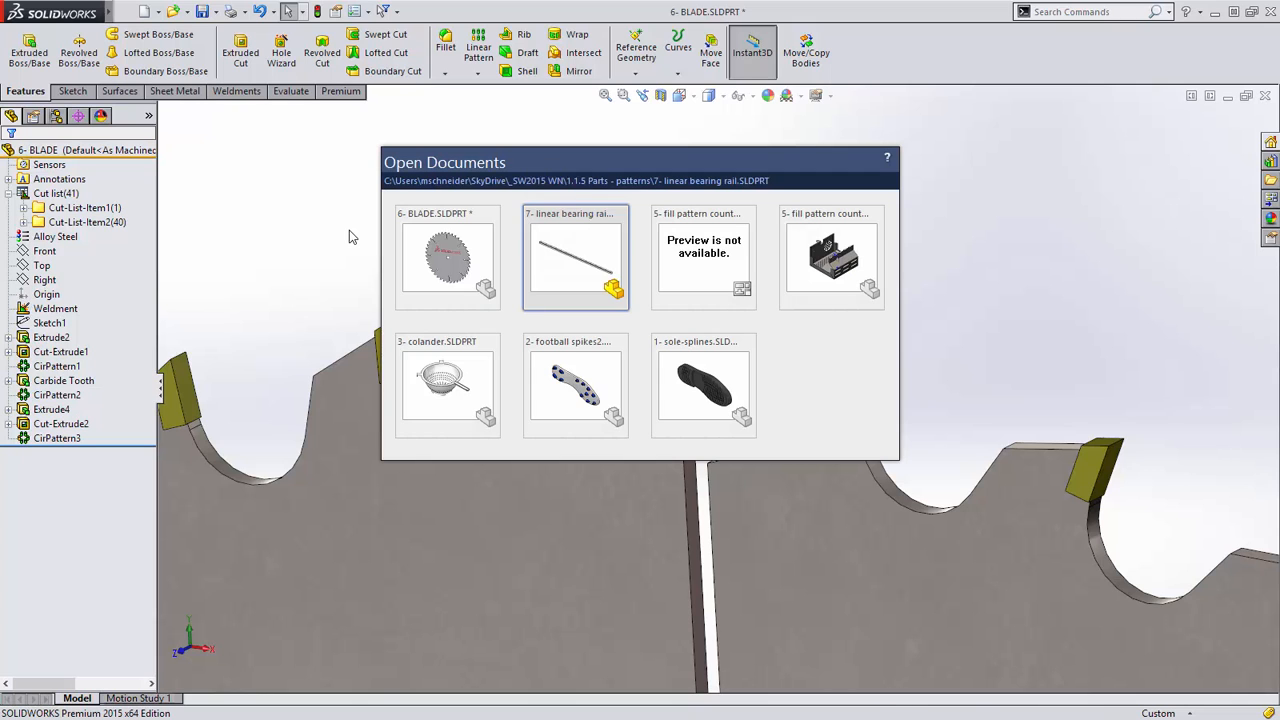
{"action": "left_click", "coordinate": [808, 268]}
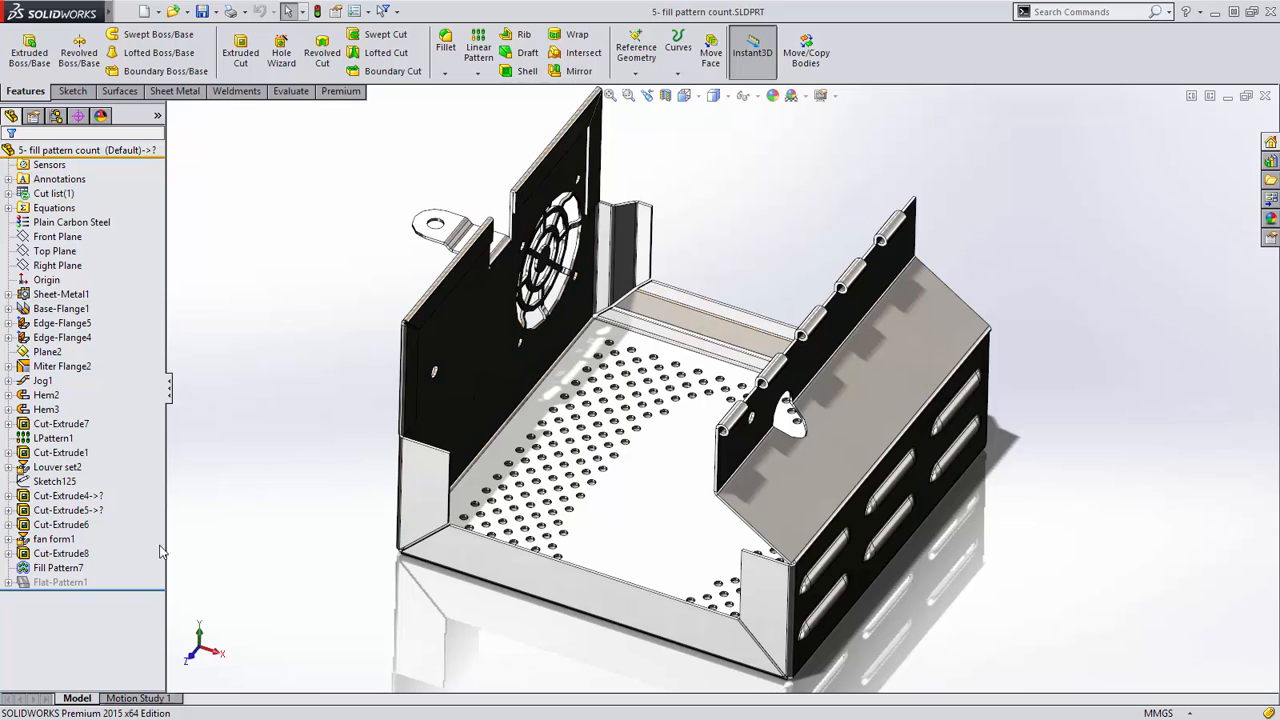
{"action": "right_click", "coordinate": [48, 568]}
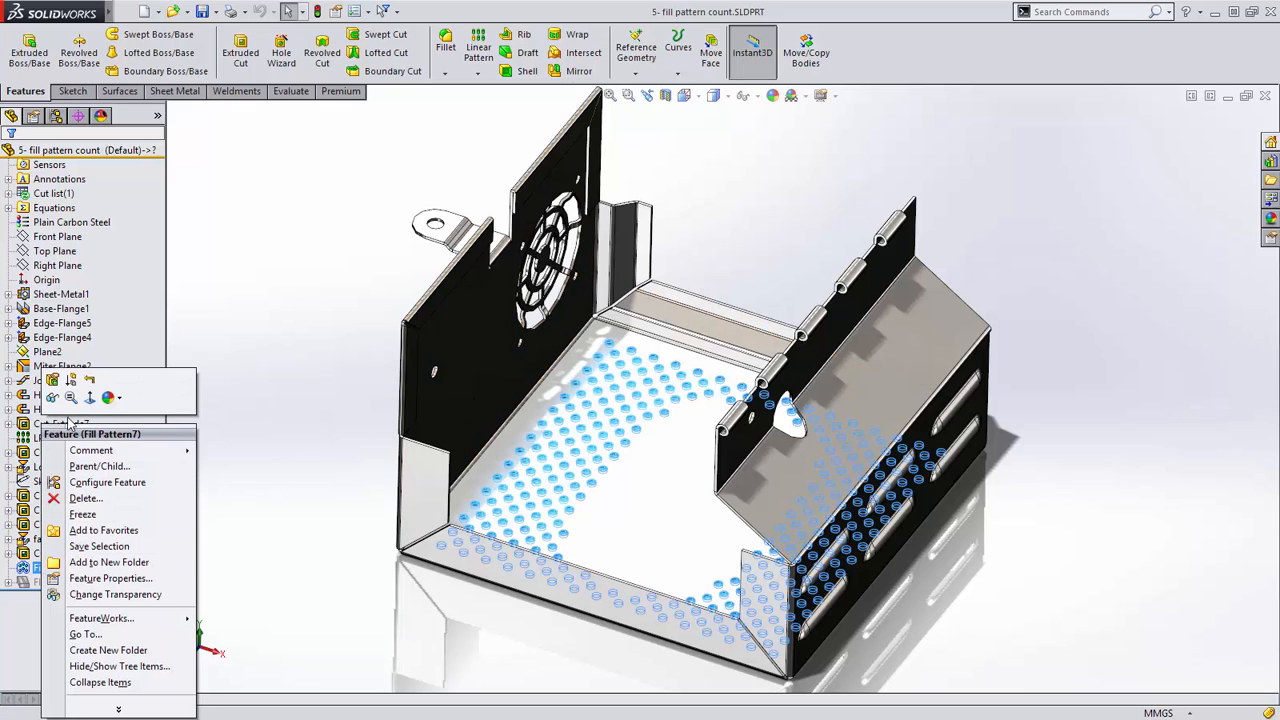
{"action": "left_click", "coordinate": [52, 380]}
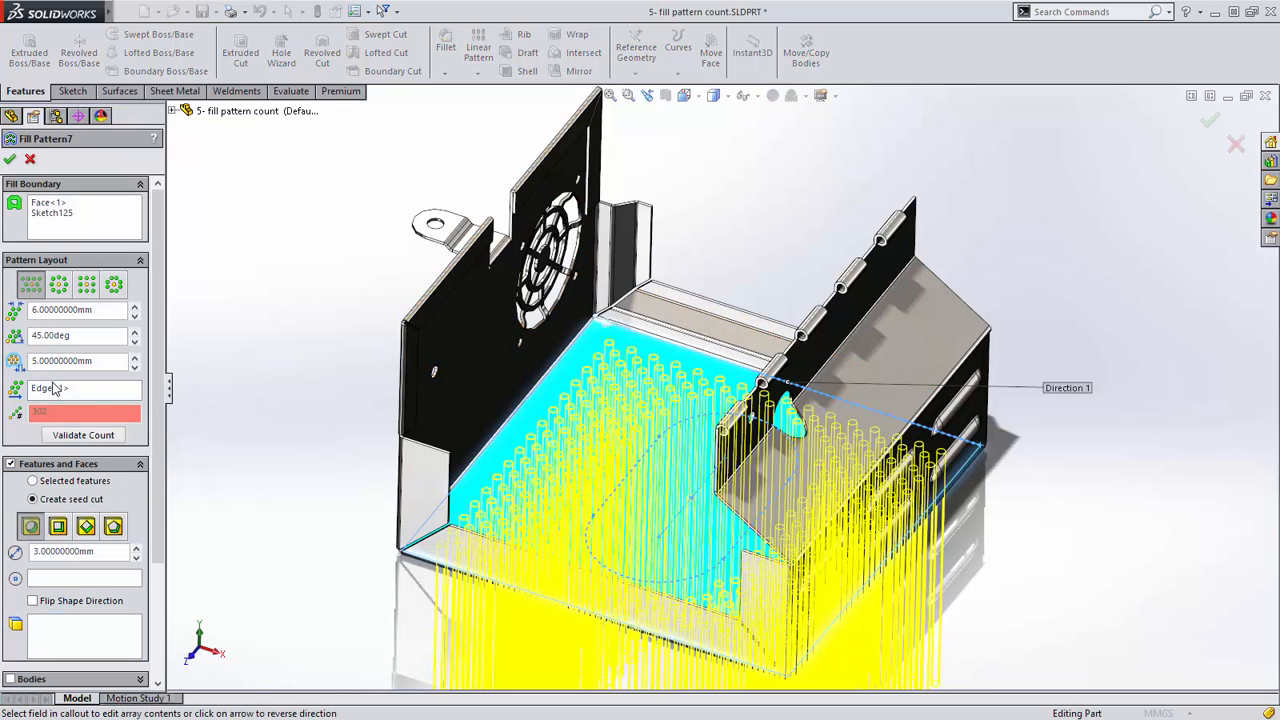
{"action": "left_click", "coordinate": [89, 434]}
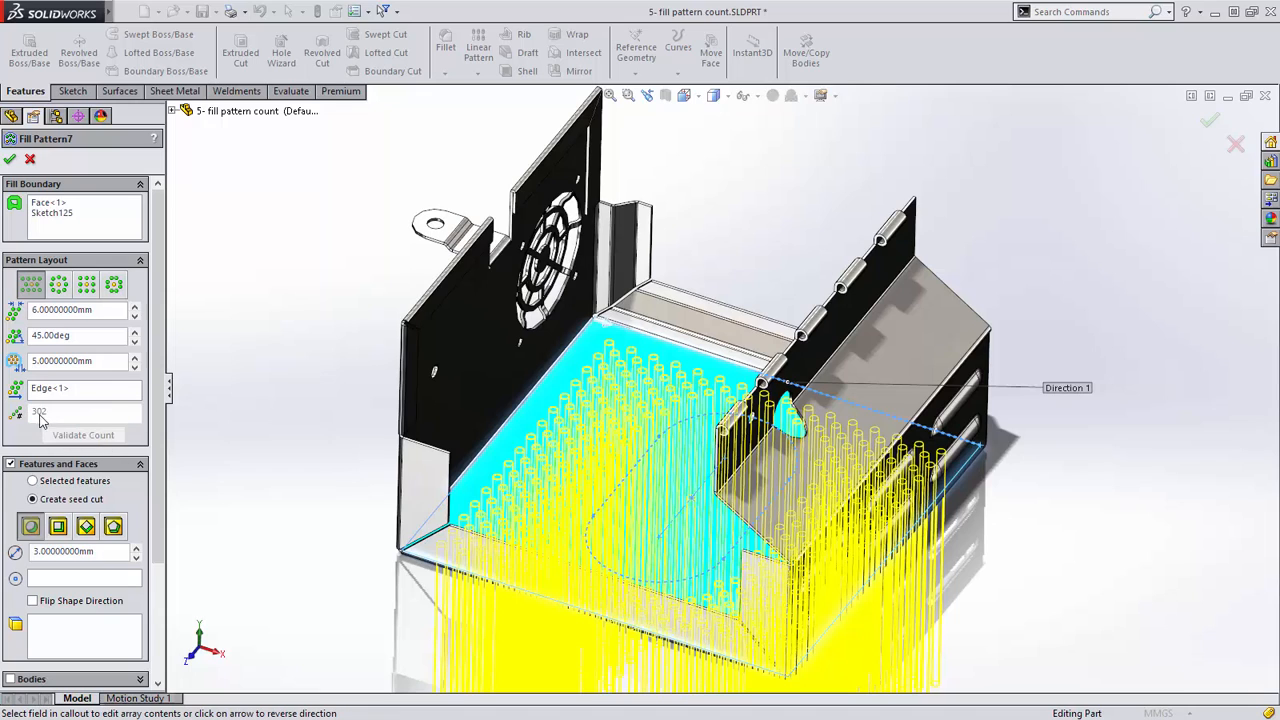
Accept Fill Pattern7 and select it to show its instance count on the model.
{"action": "left_click", "coordinate": [10, 161]}
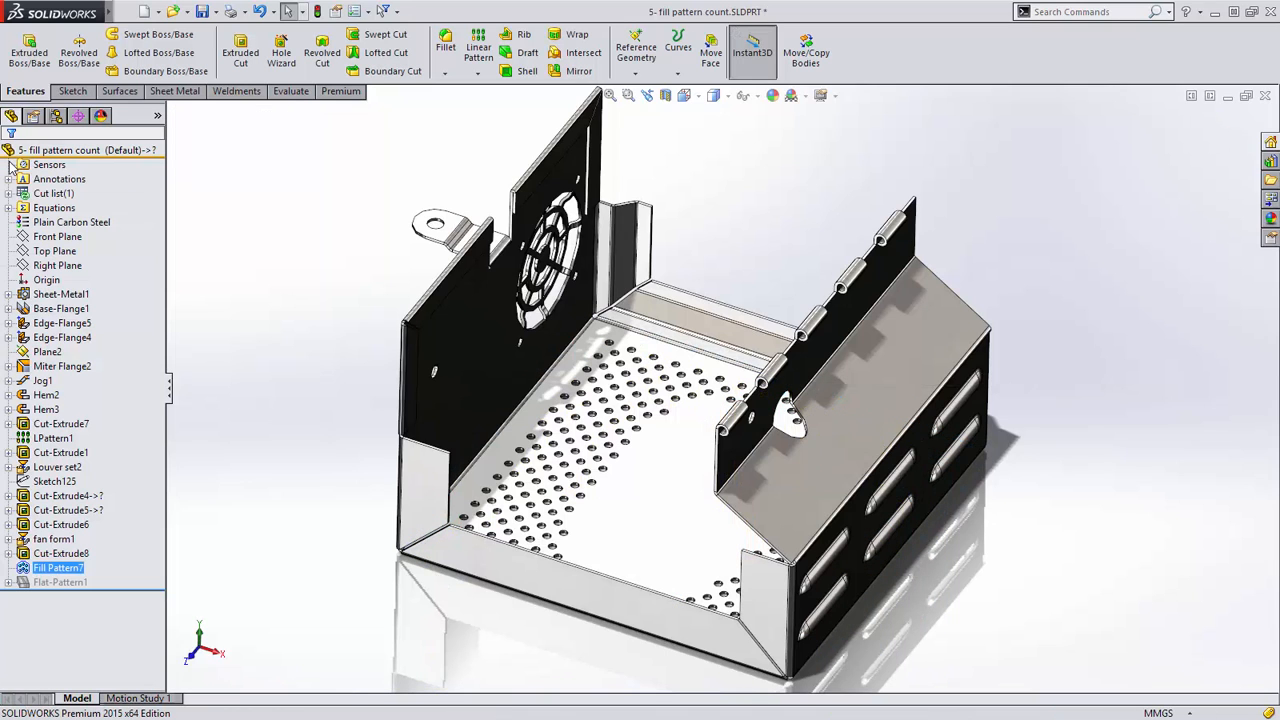
{"action": "left_click", "coordinate": [58, 567]}
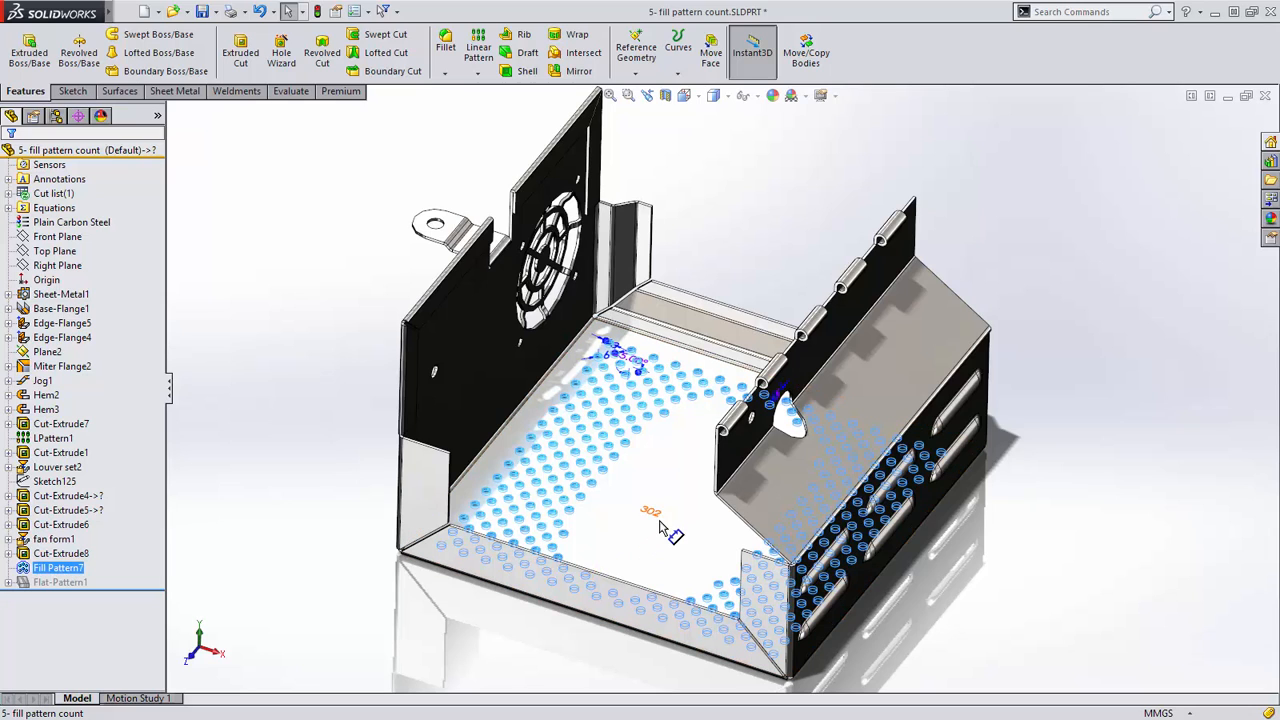
{"action": "key", "text": "Escape"}
Delete hole instance (17, 10) from Fill Pattern7 without removing the pattern feature, and redisplay the pattern's instance count.
{"action": "key", "text": "z"}
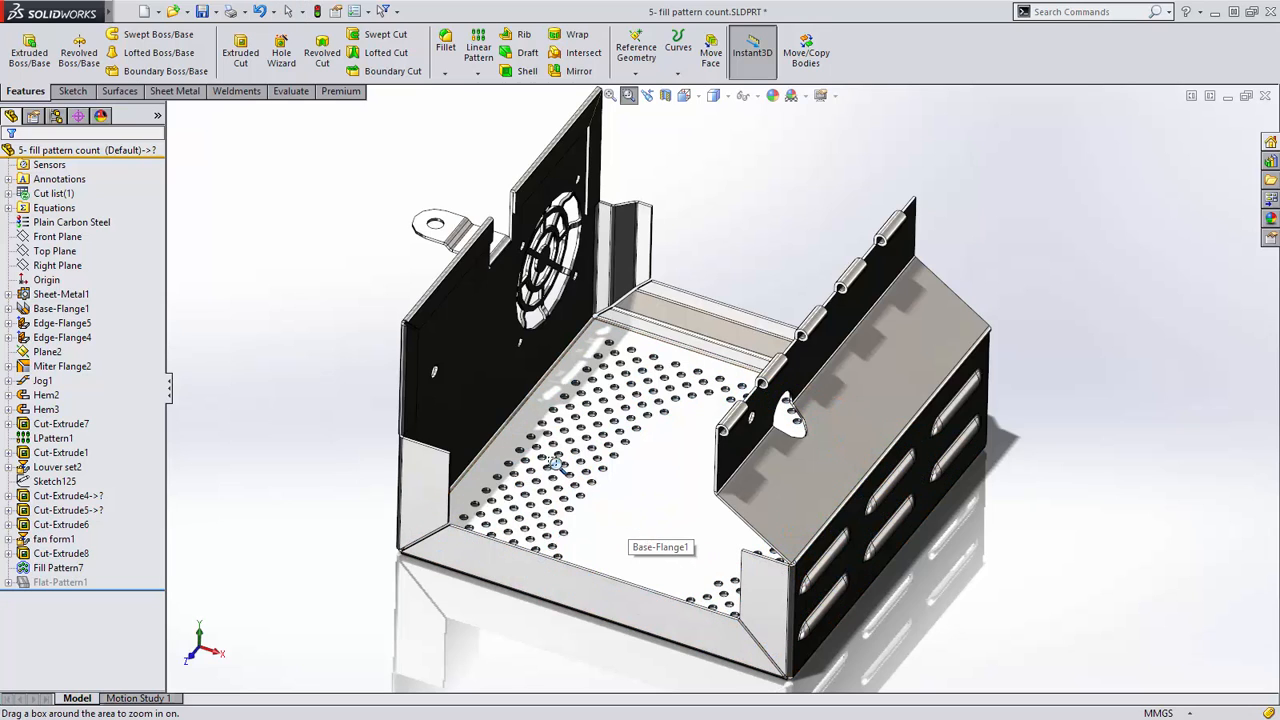
{"action": "left_click_drag", "start_coordinate": [548, 456], "coordinate": [609, 521]}
{"action": "left_click", "coordinate": [741, 473]}
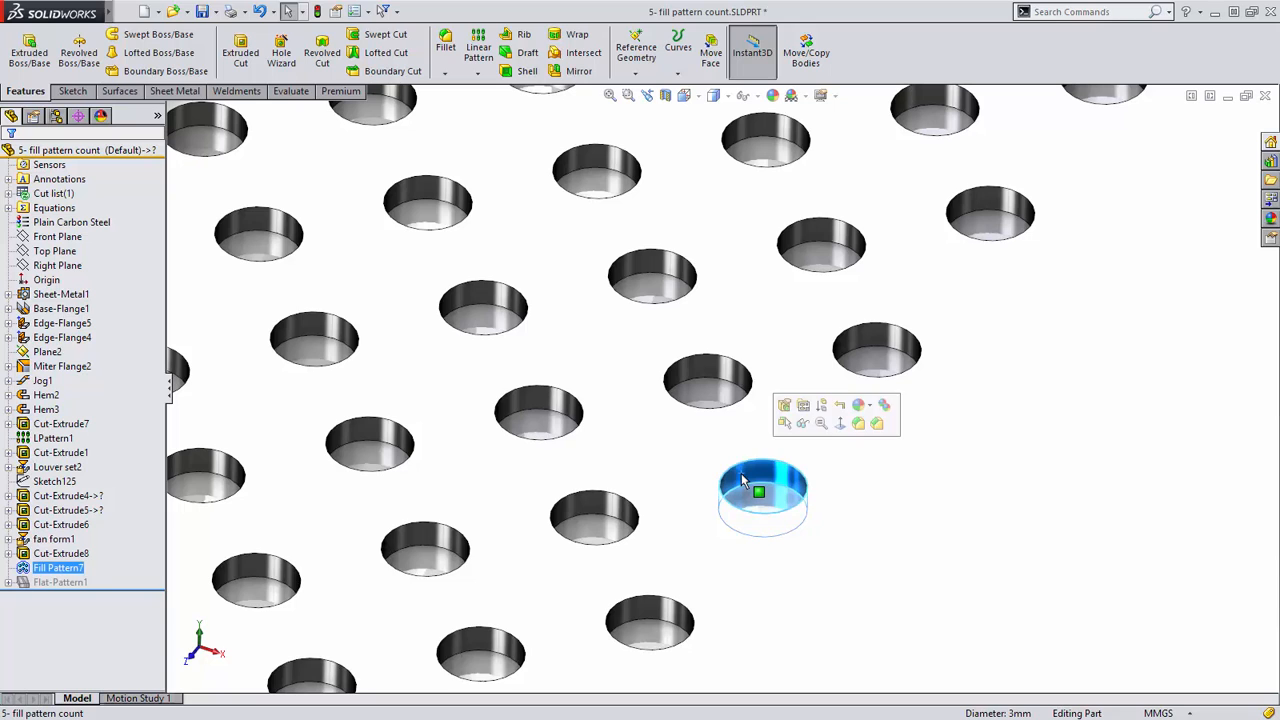
{"action": "key", "text": "Delete"}
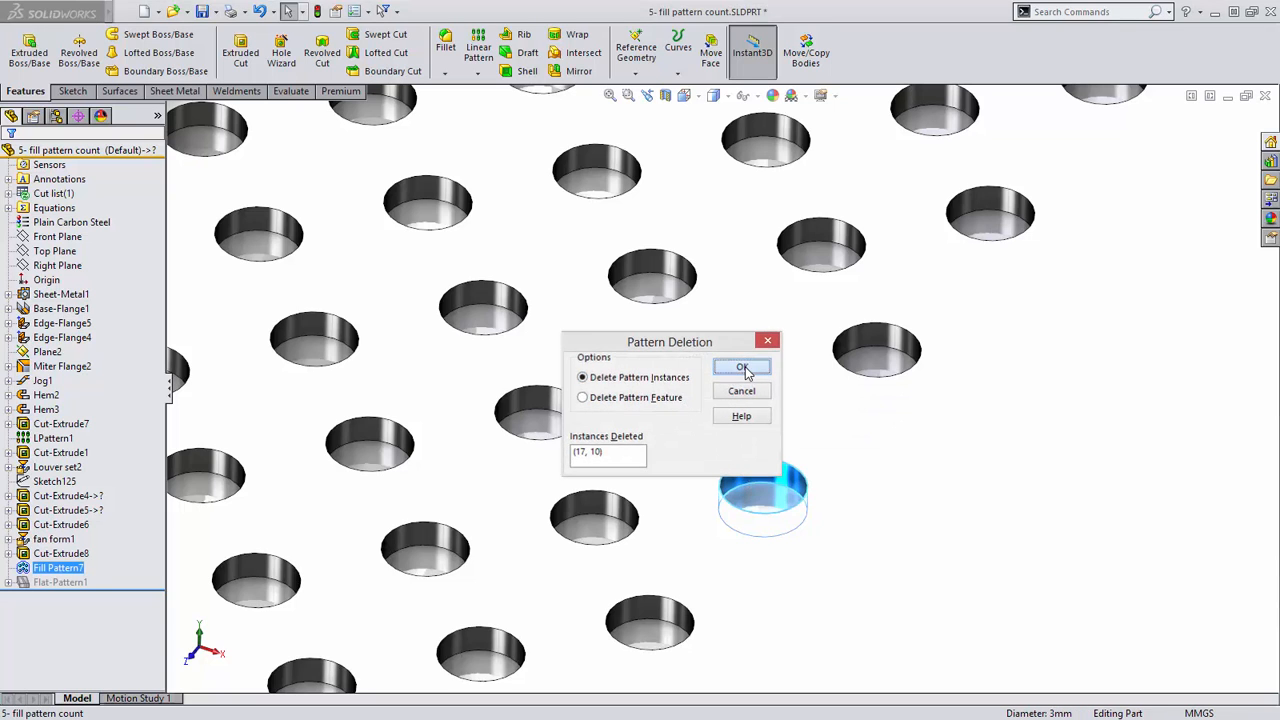
{"action": "left_click", "coordinate": [742, 368]}
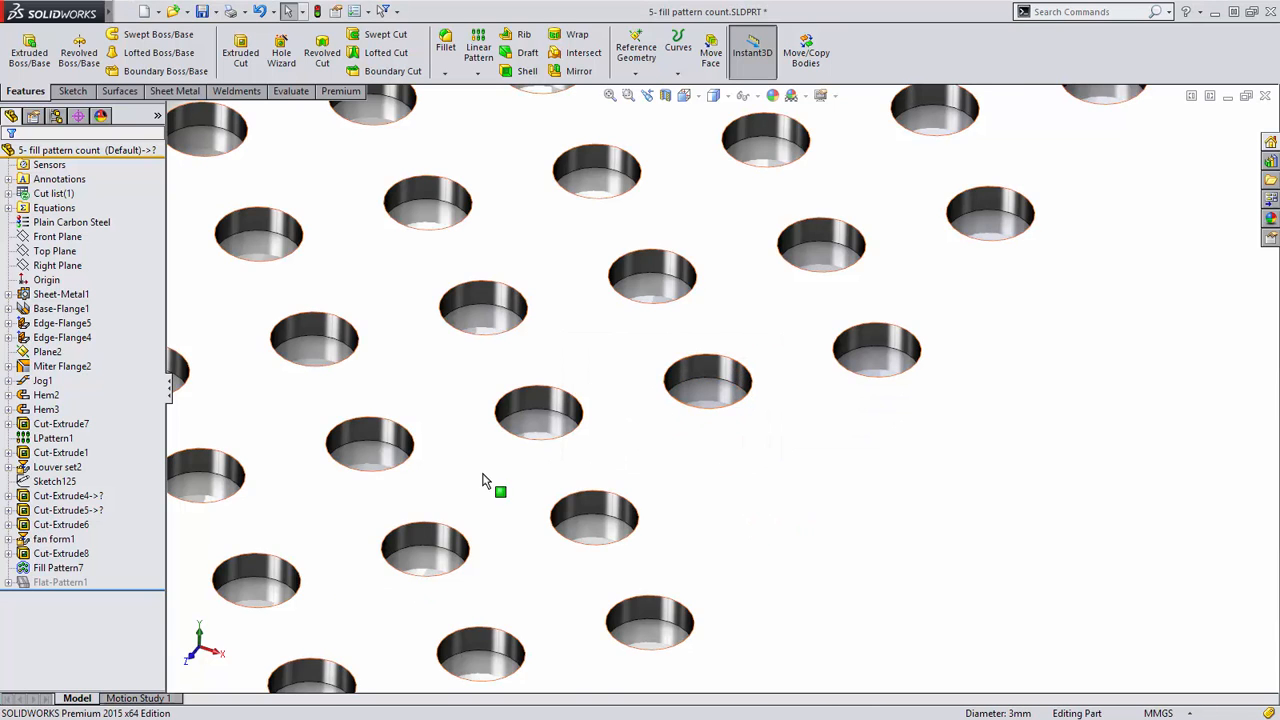
{"action": "middle_click_drag", "start_coordinate": [484, 476], "coordinate": [491, 604], "text": "shift"}
{"action": "left_click", "coordinate": [60, 567]}
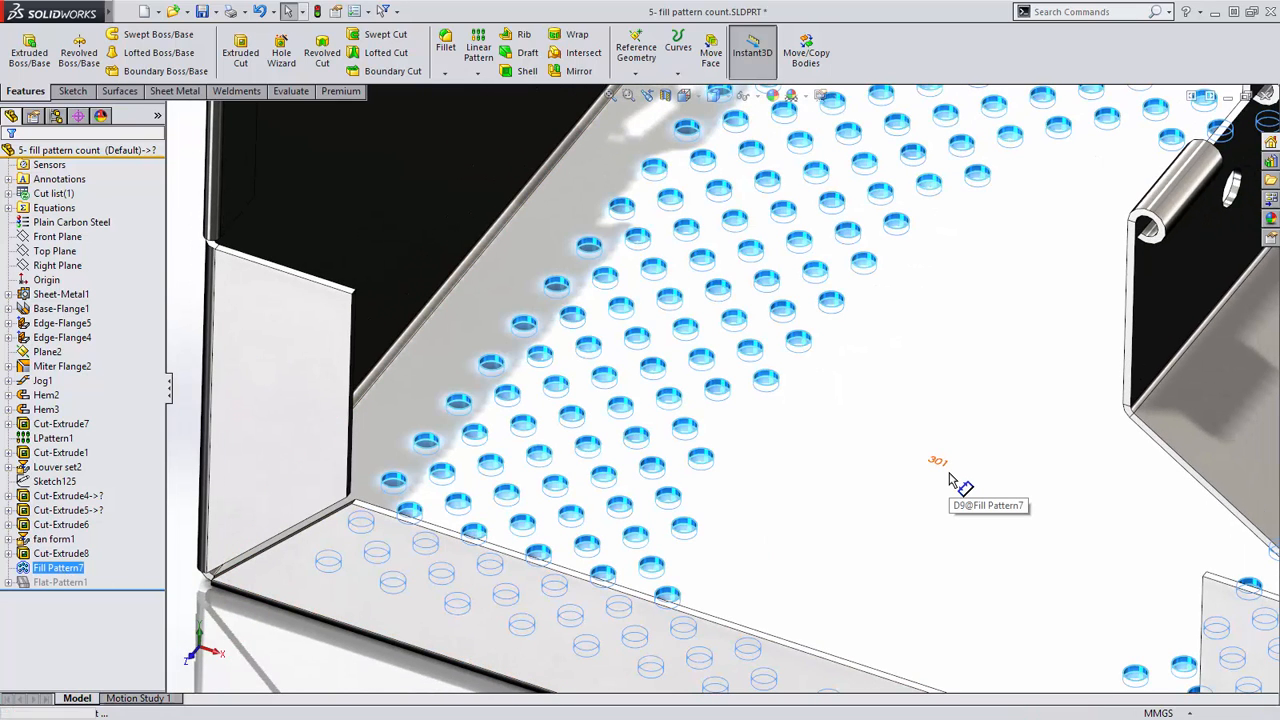
Switch to the 5- fill pattern count flat pattern drawing and examine the Ø3 THRU hole note.
{"action": "key", "text": "ctrl+Tab"}
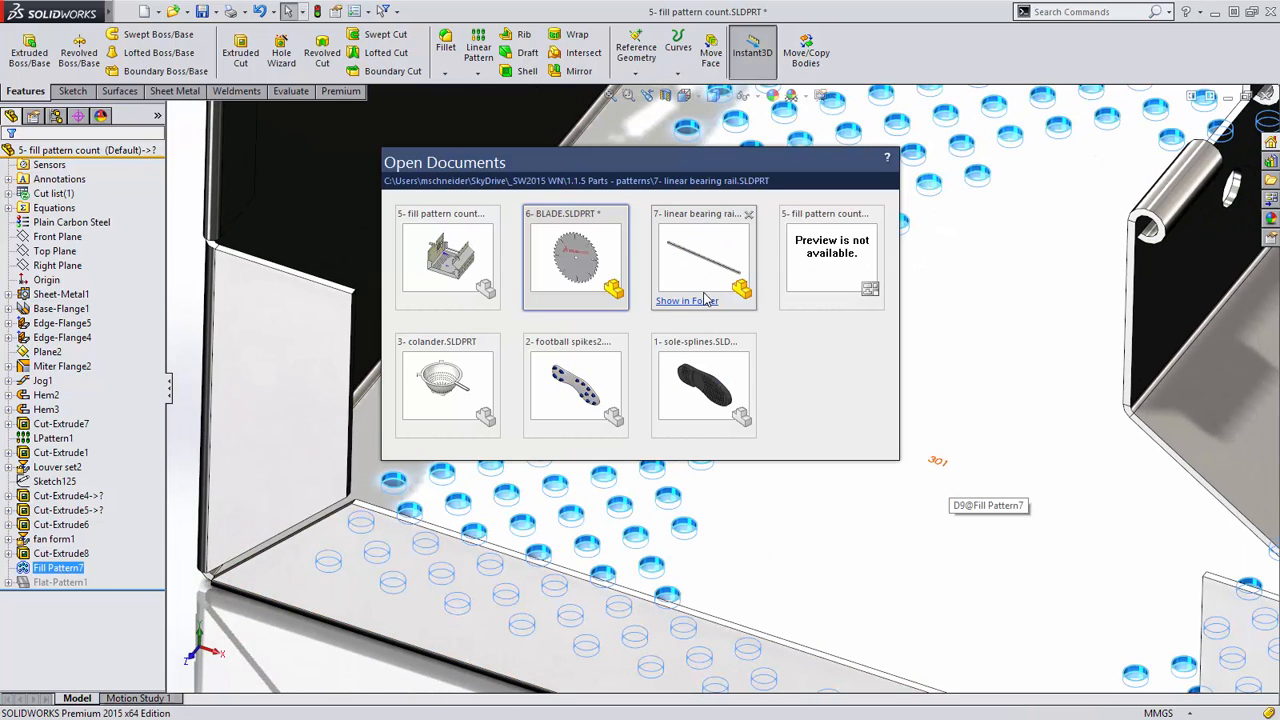
{"action": "left_click", "coordinate": [820, 280]}
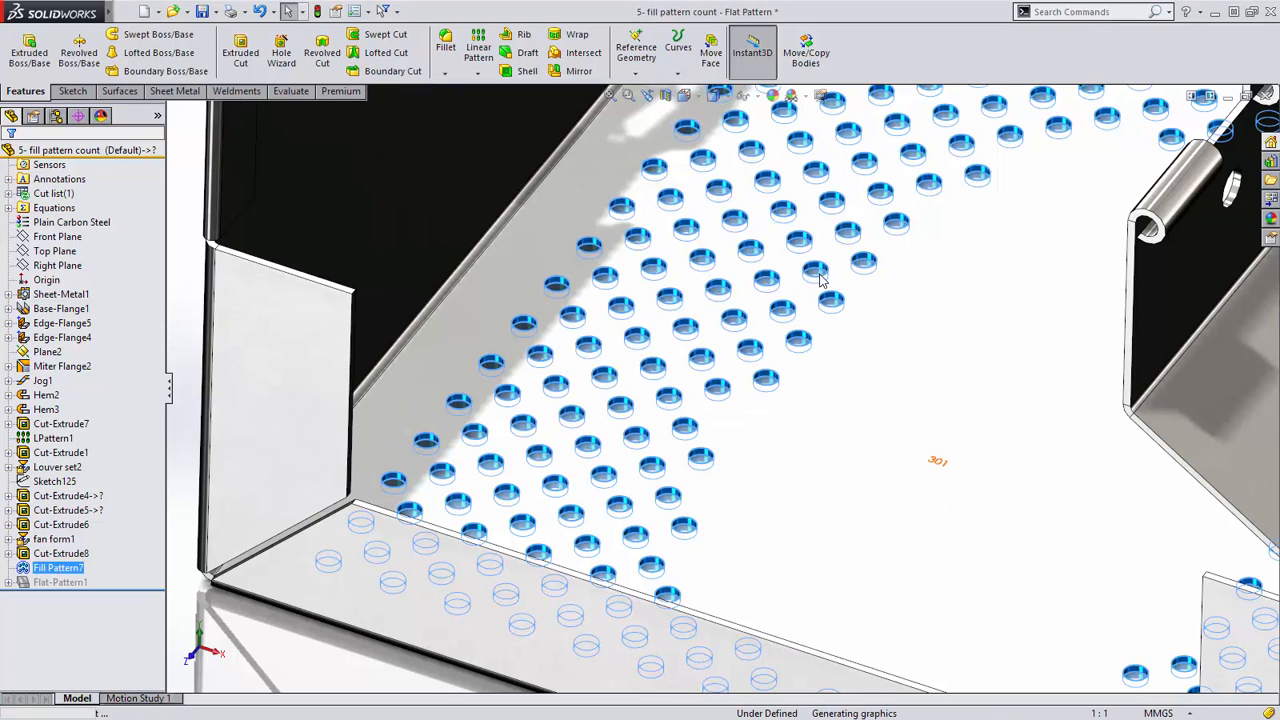
{"action": "key", "text": "z"}
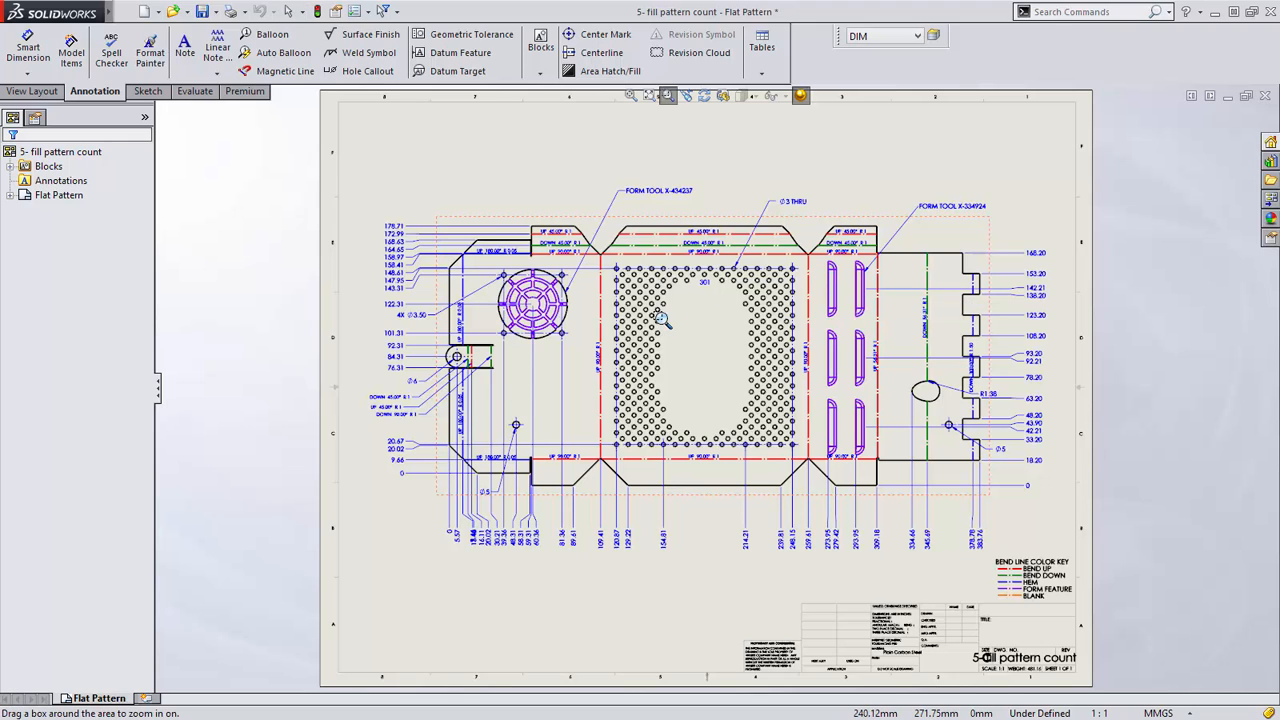
{"action": "left_click_drag", "start_coordinate": [656, 314], "coordinate": [824, 180]}
{"action": "key", "text": "Escape"}
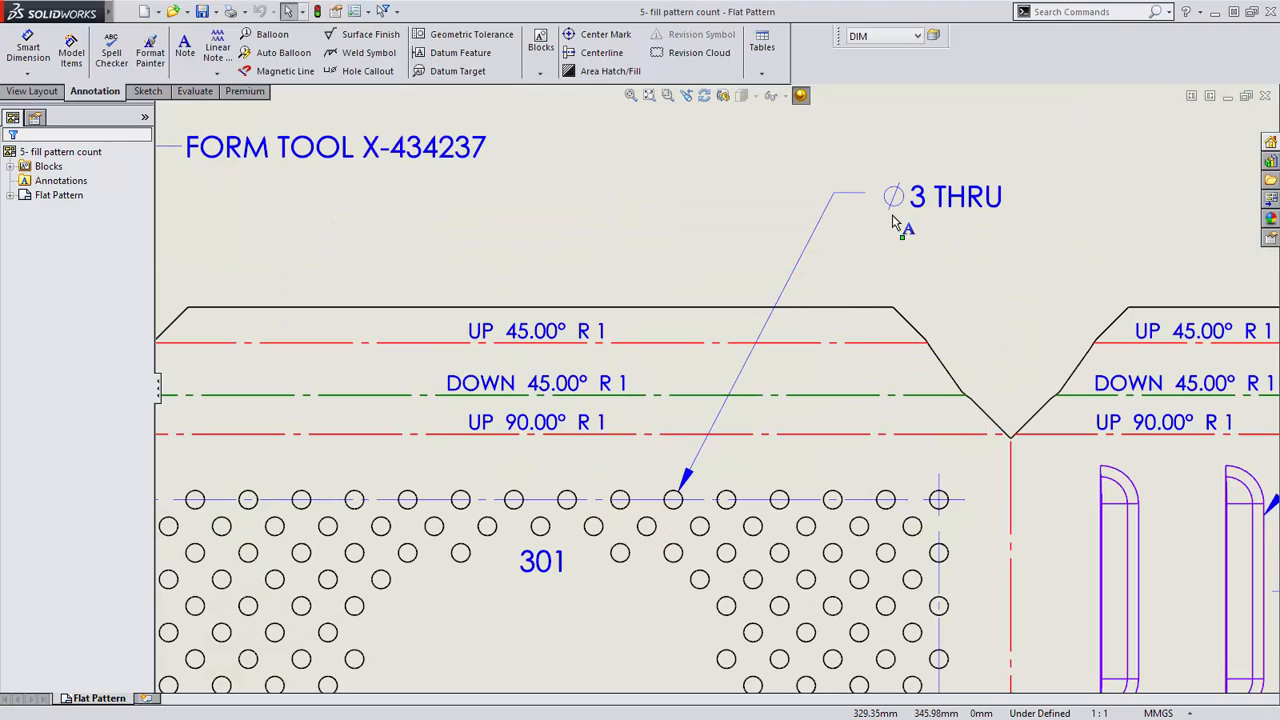
Prefix the Ø3 THRU note with the linked pattern count and an "x", and hide the separate count annotation.
{"action": "double_click", "coordinate": [900, 198]}
{"action": "left_click", "coordinate": [868, 200]}
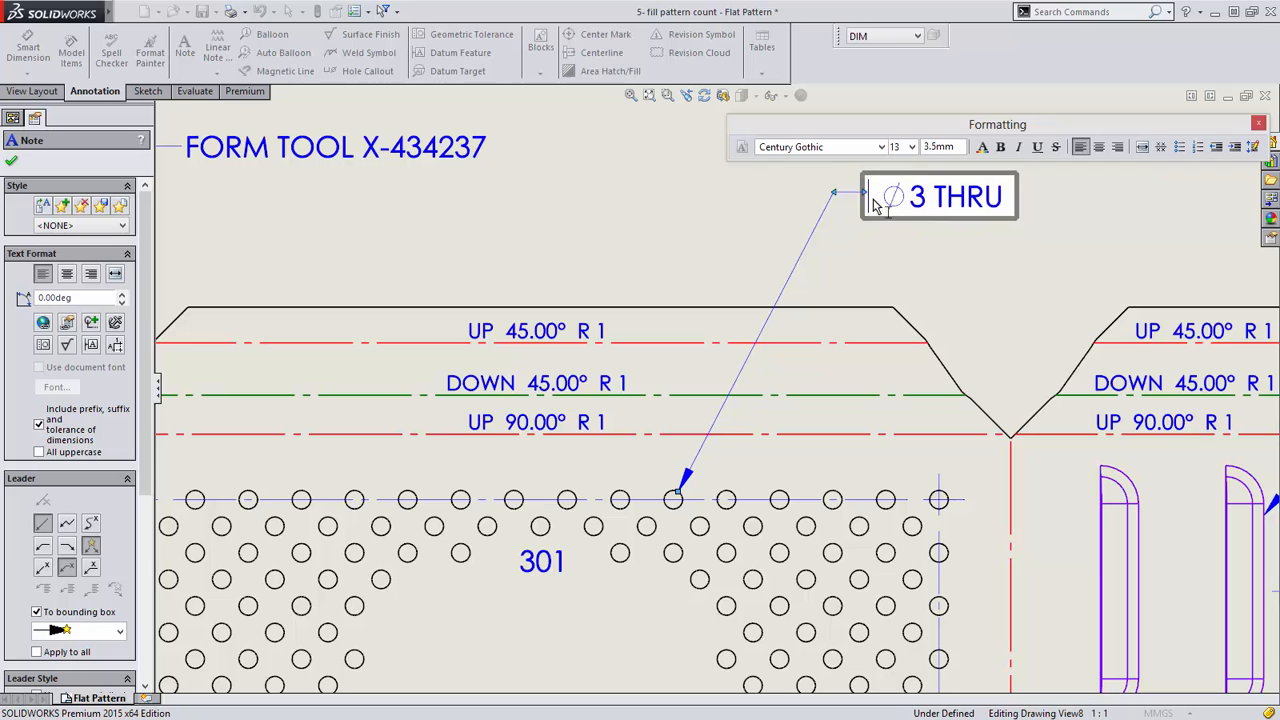
{"action": "left_click", "coordinate": [545, 565]}
{"action": "type", "text": "x"}
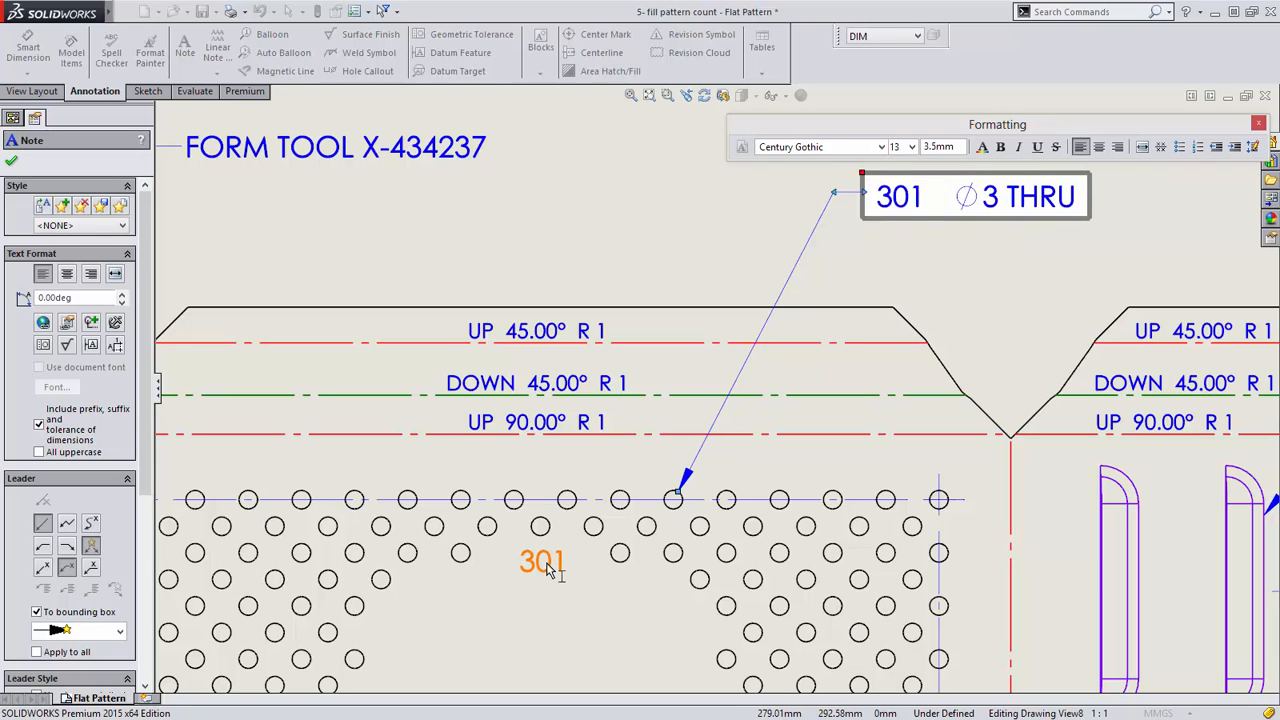
{"action": "left_click", "coordinate": [930, 247]}
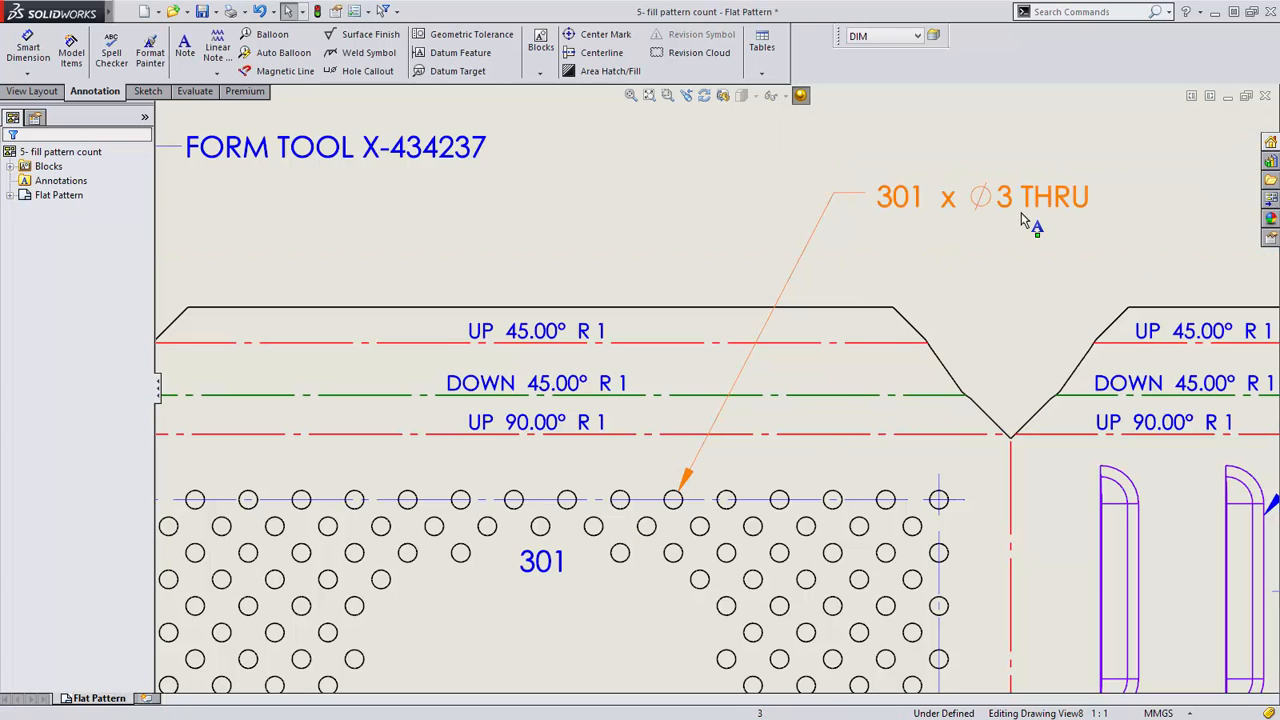
{"action": "right_click", "coordinate": [556, 563]}
{"action": "left_click", "coordinate": [628, 380]}
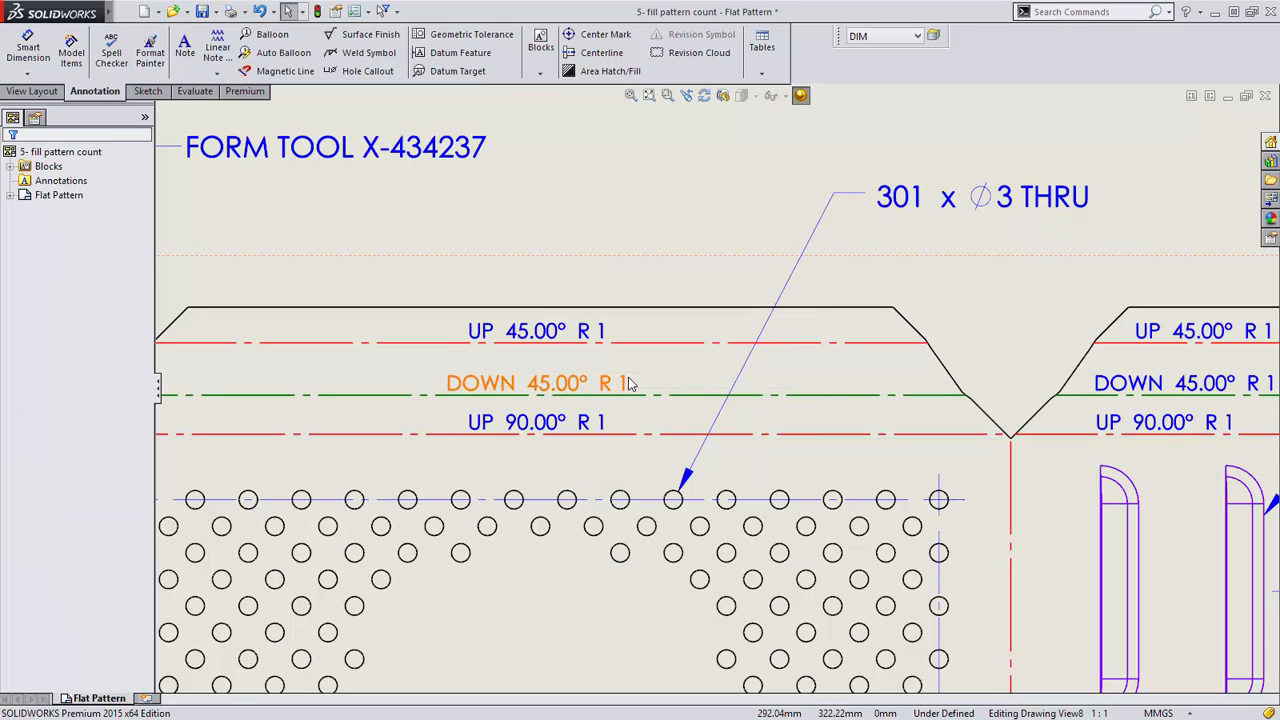
Switch to the 3- colander part, orient it to the Top view and suppress VarPattern - Slots.
{"action": "key", "text": "ctrl+Tab"}
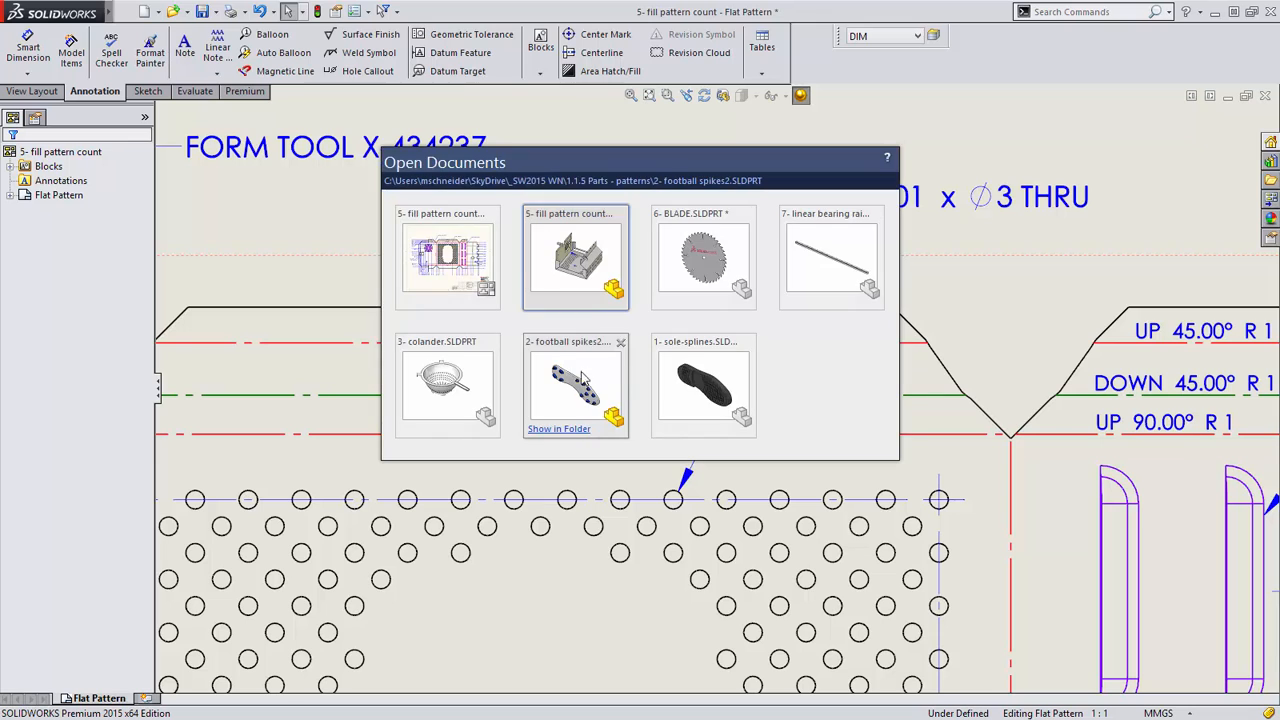
{"action": "left_click", "coordinate": [465, 385]}
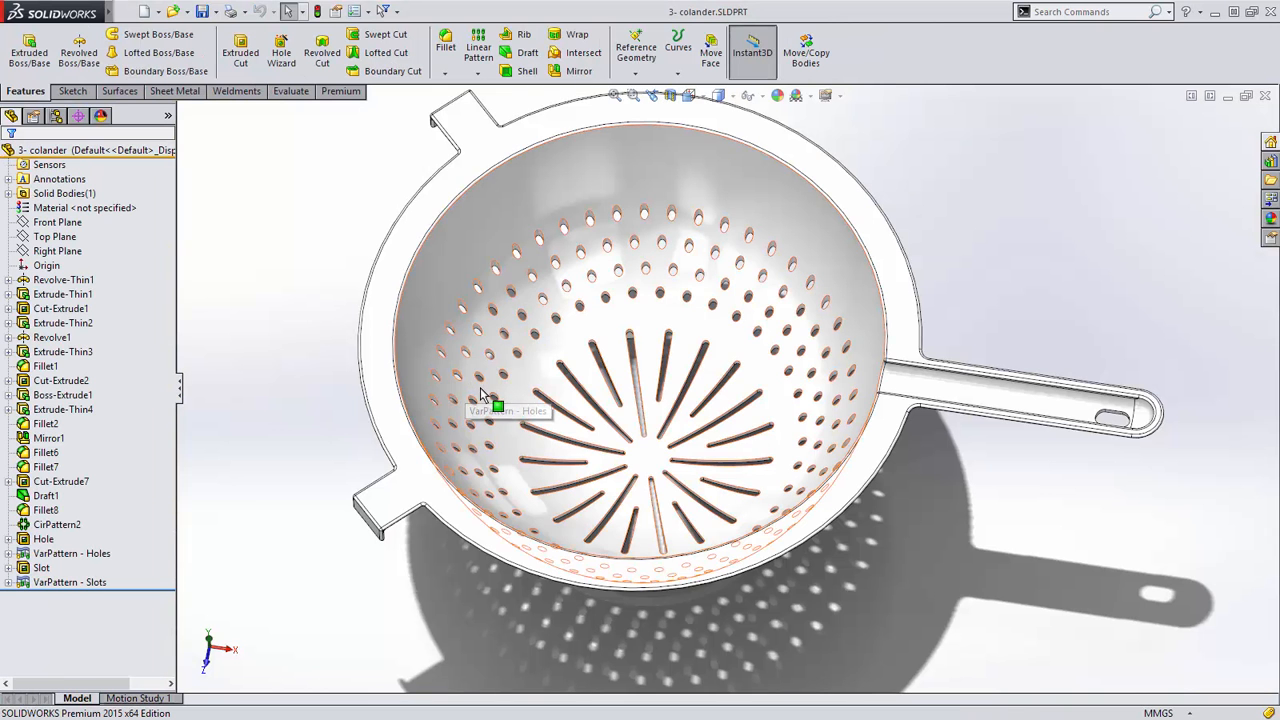
{"action": "middle_click_drag", "start_coordinate": [590, 405], "coordinate": [594, 445]}
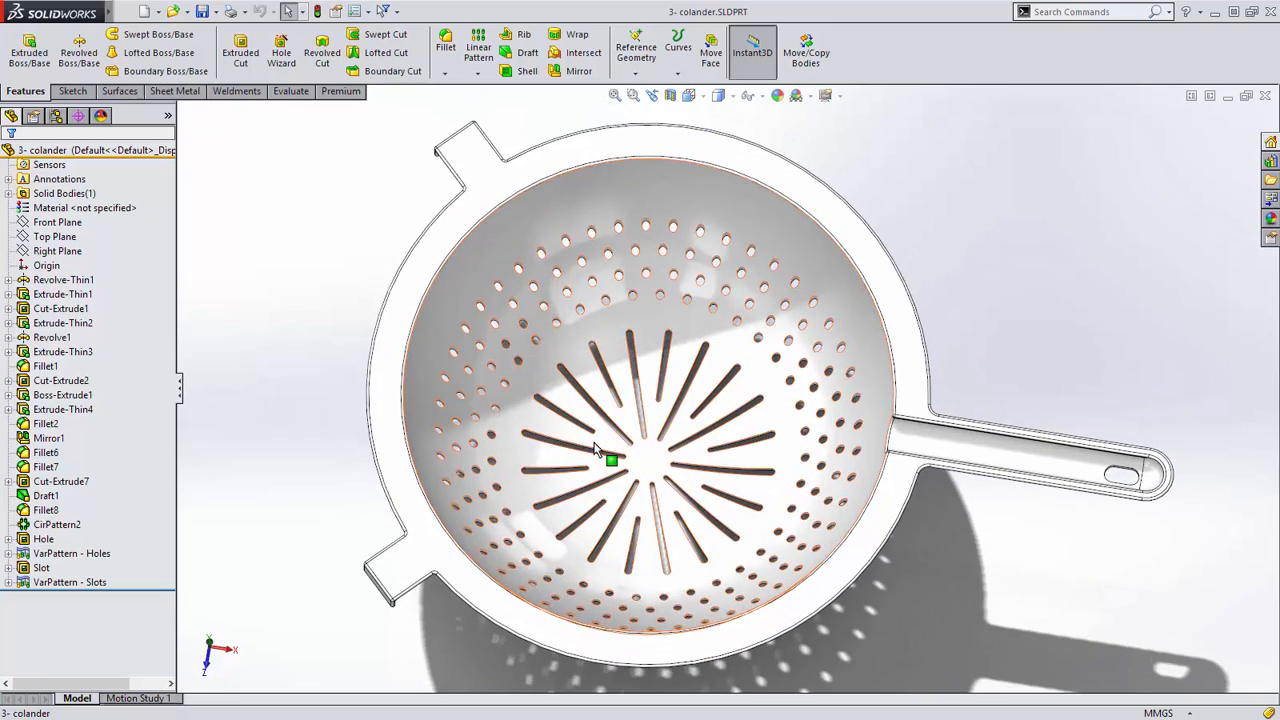
{"action": "key", "text": "ctrl+5"}
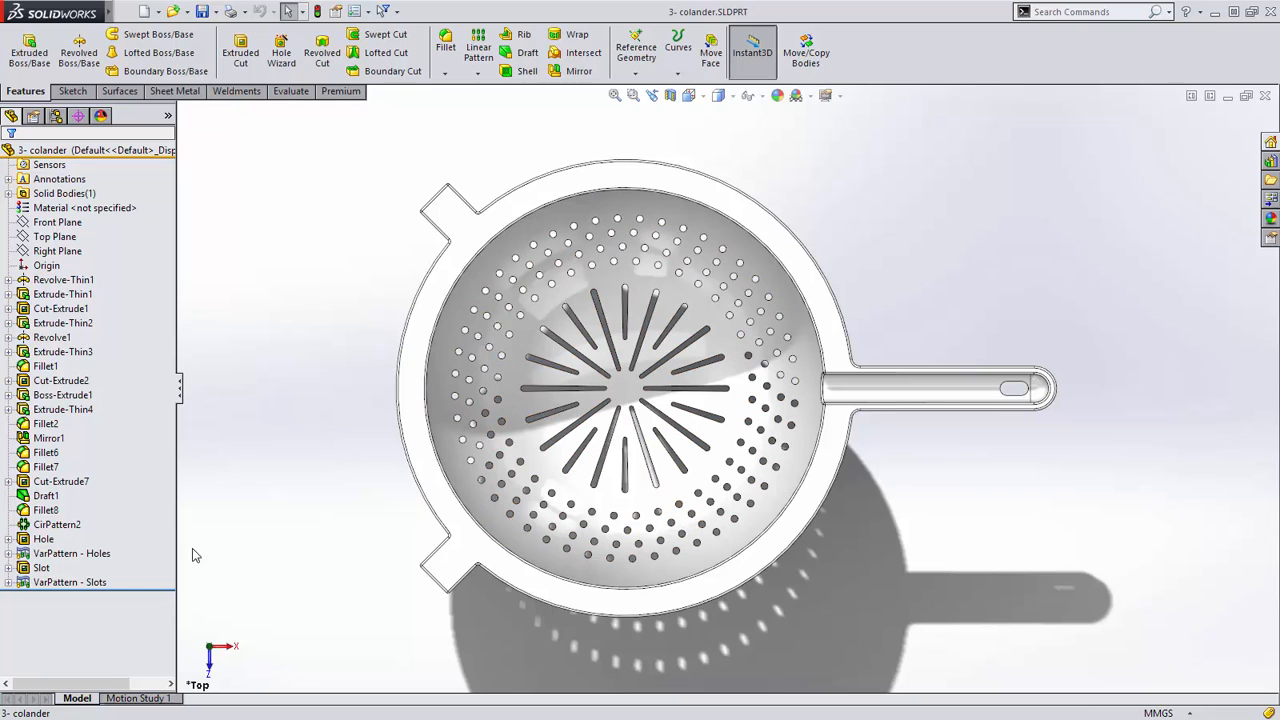
{"action": "left_click", "coordinate": [95, 581]}
{"action": "left_click", "coordinate": [136, 551]}
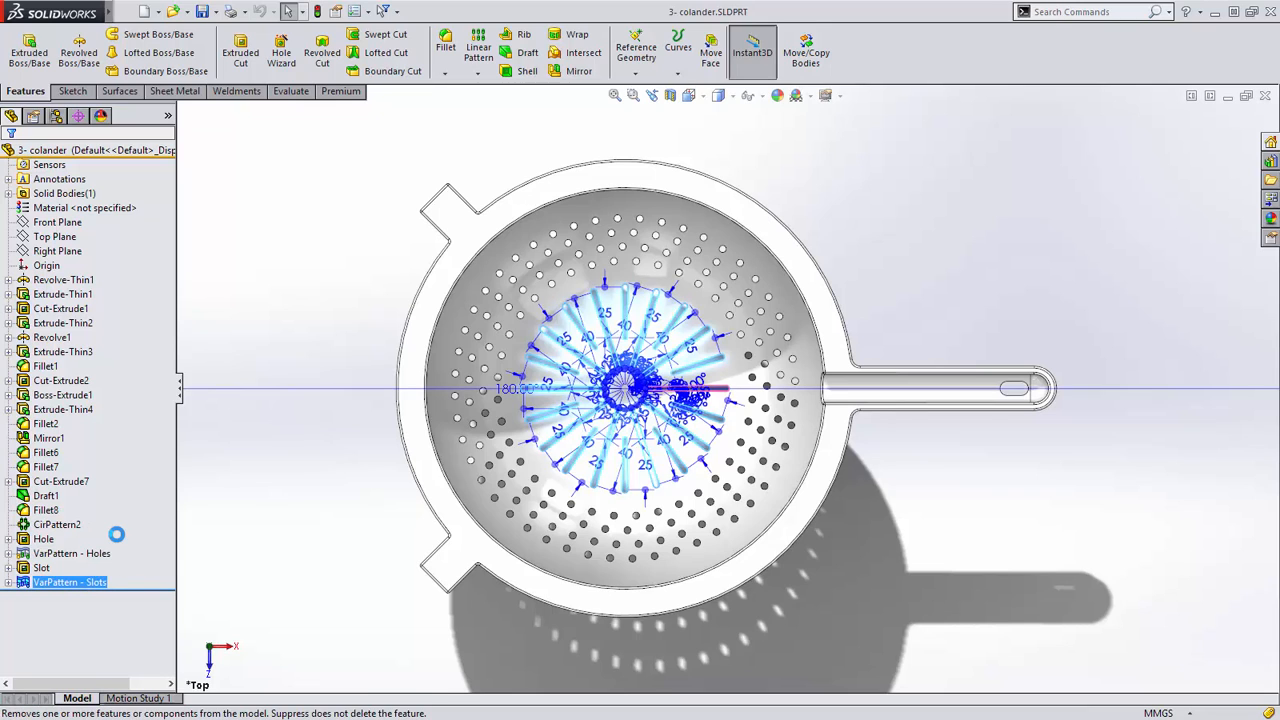
Start a Variable Pattern of the Slot feature and create its pattern table with one added instance.
{"action": "left_click", "coordinate": [44, 570]}
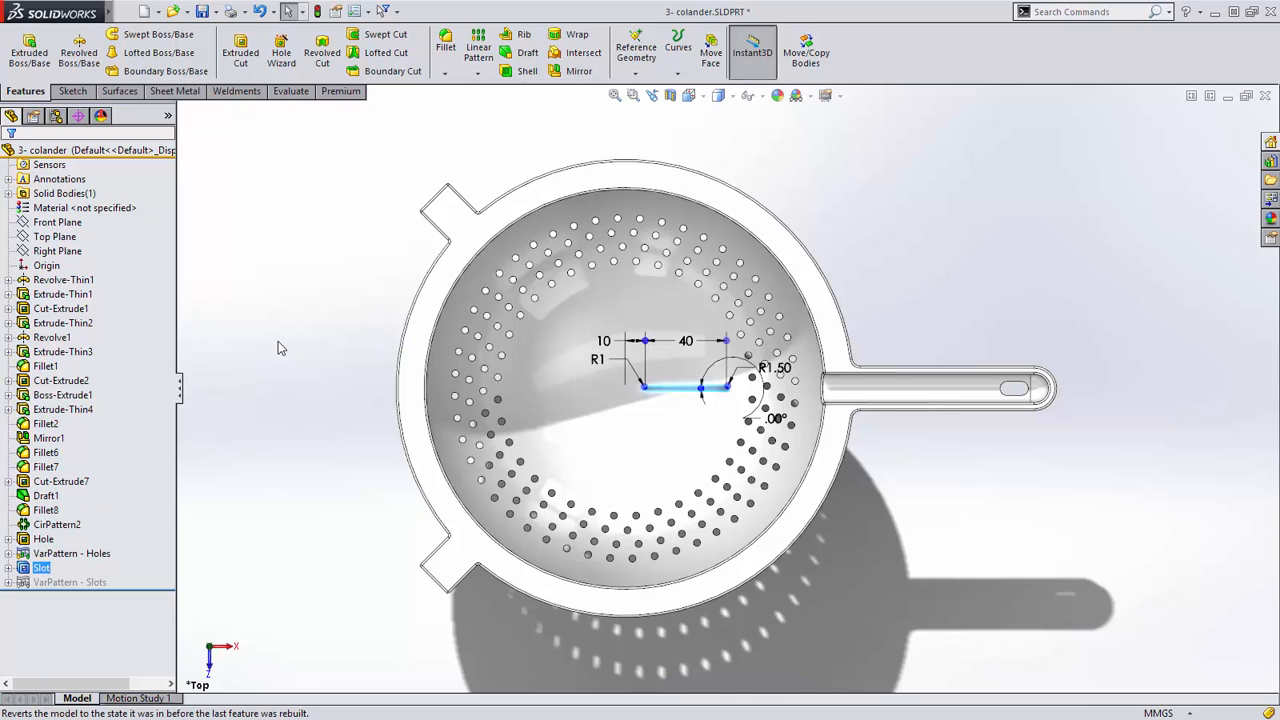
{"action": "left_click", "coordinate": [478, 73]}
{"action": "left_click", "coordinate": [500, 203]}
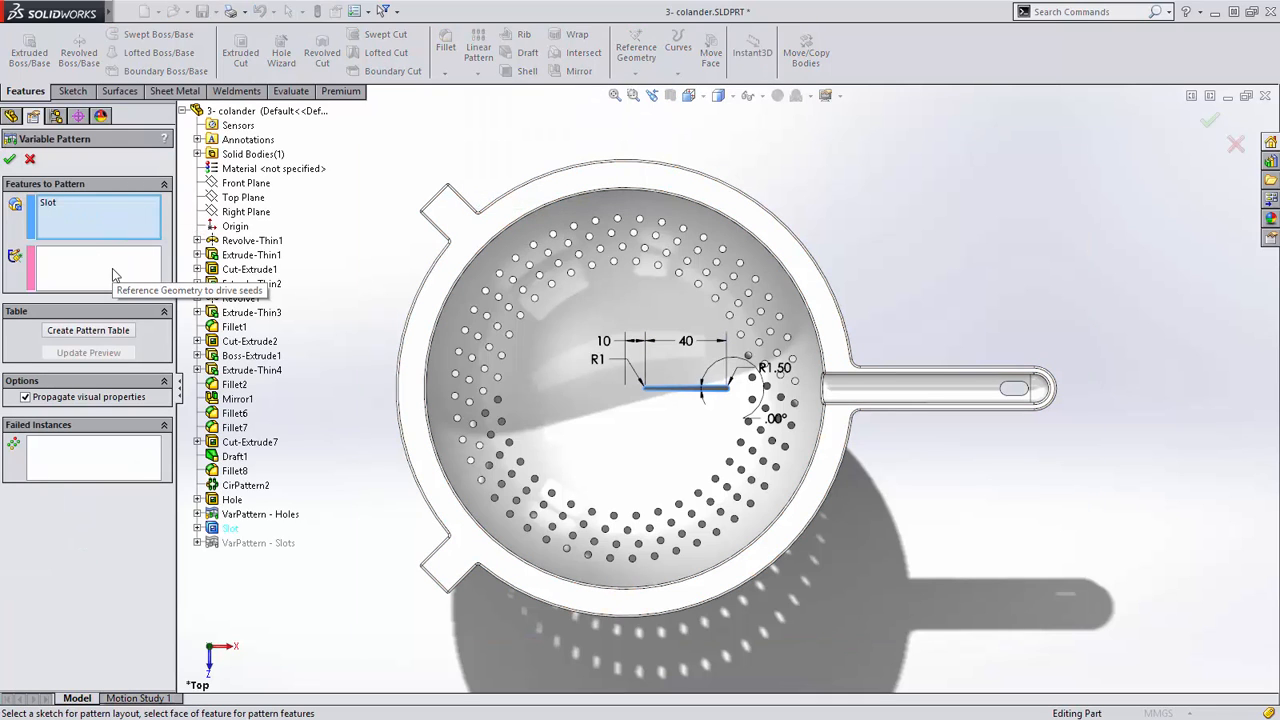
{"action": "left_click", "coordinate": [103, 333]}
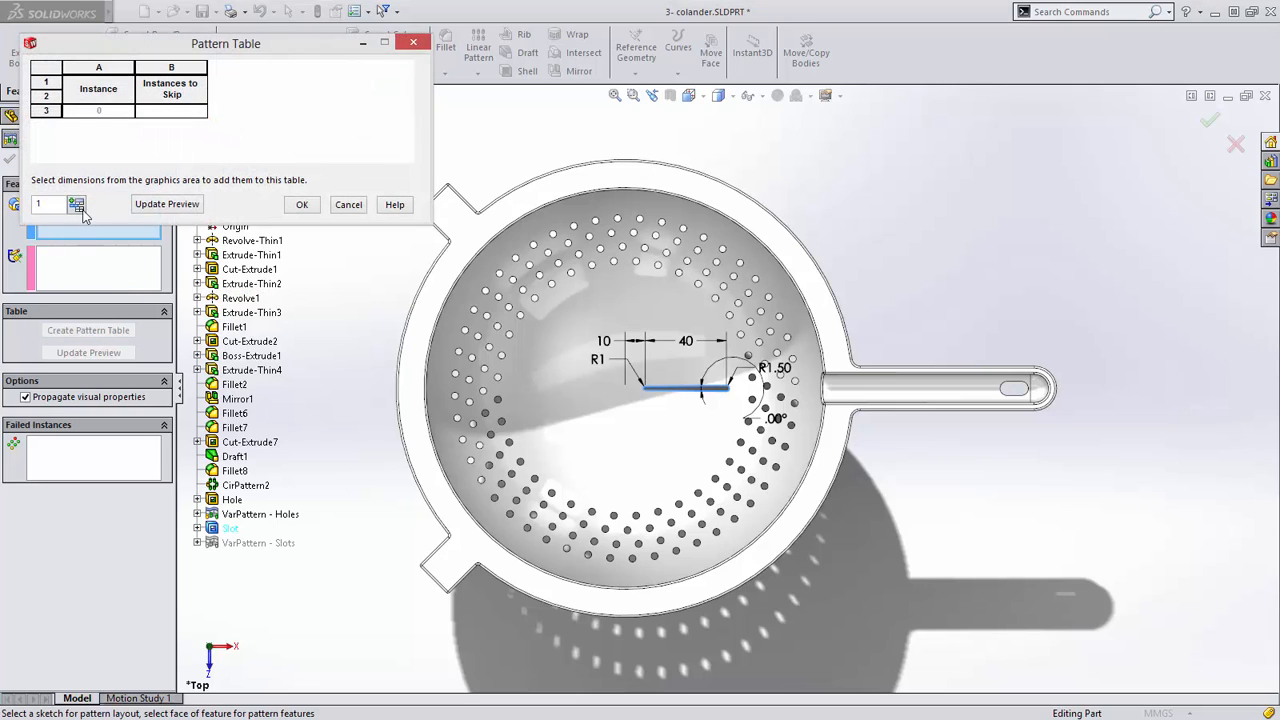
{"action": "left_click", "coordinate": [80, 208]}
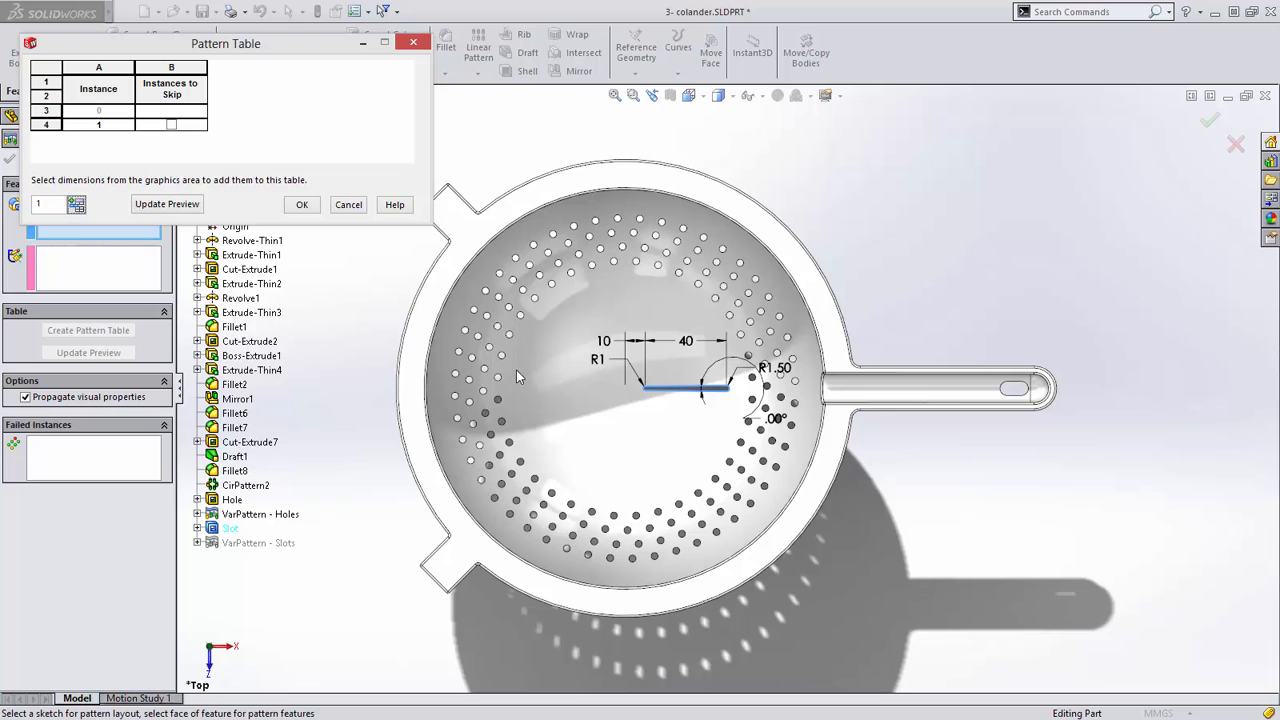
Add the slot's angle, 10 mm offset and 40 mm length dimensions to the pattern table.
{"action": "left_click", "coordinate": [778, 420]}
{"action": "left_click", "coordinate": [606, 343]}
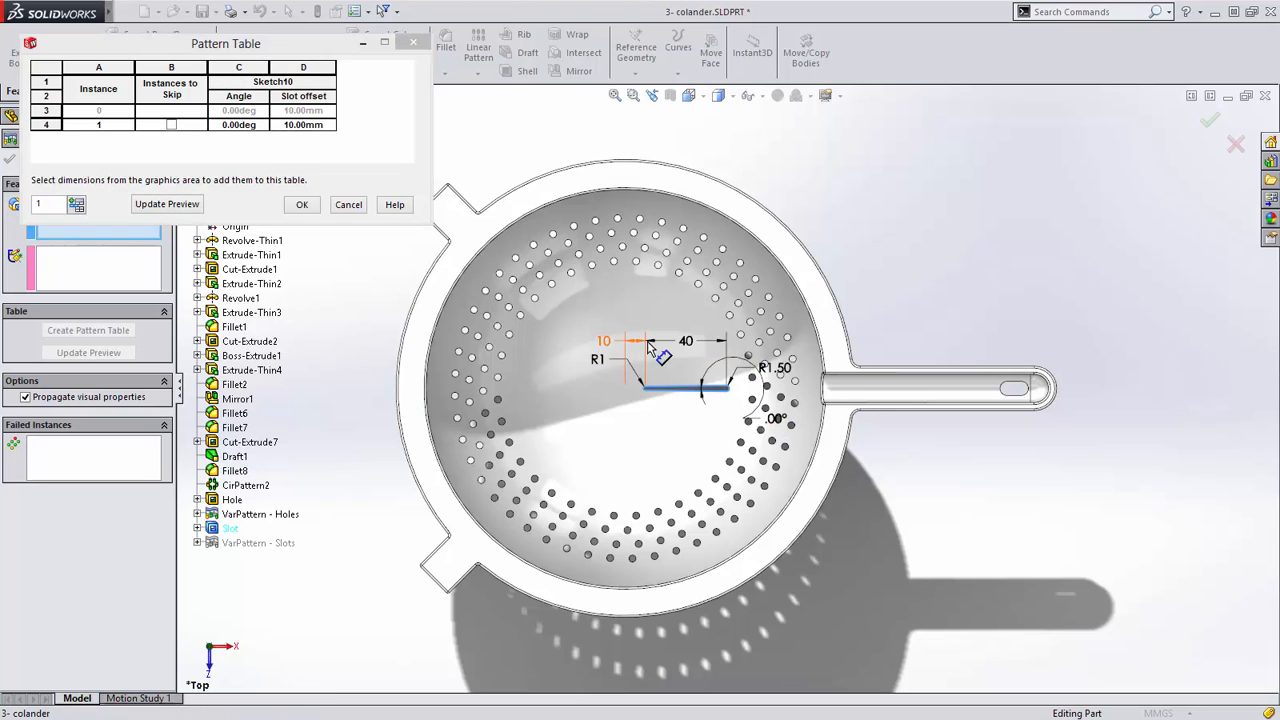
{"action": "left_click", "coordinate": [688, 342]}
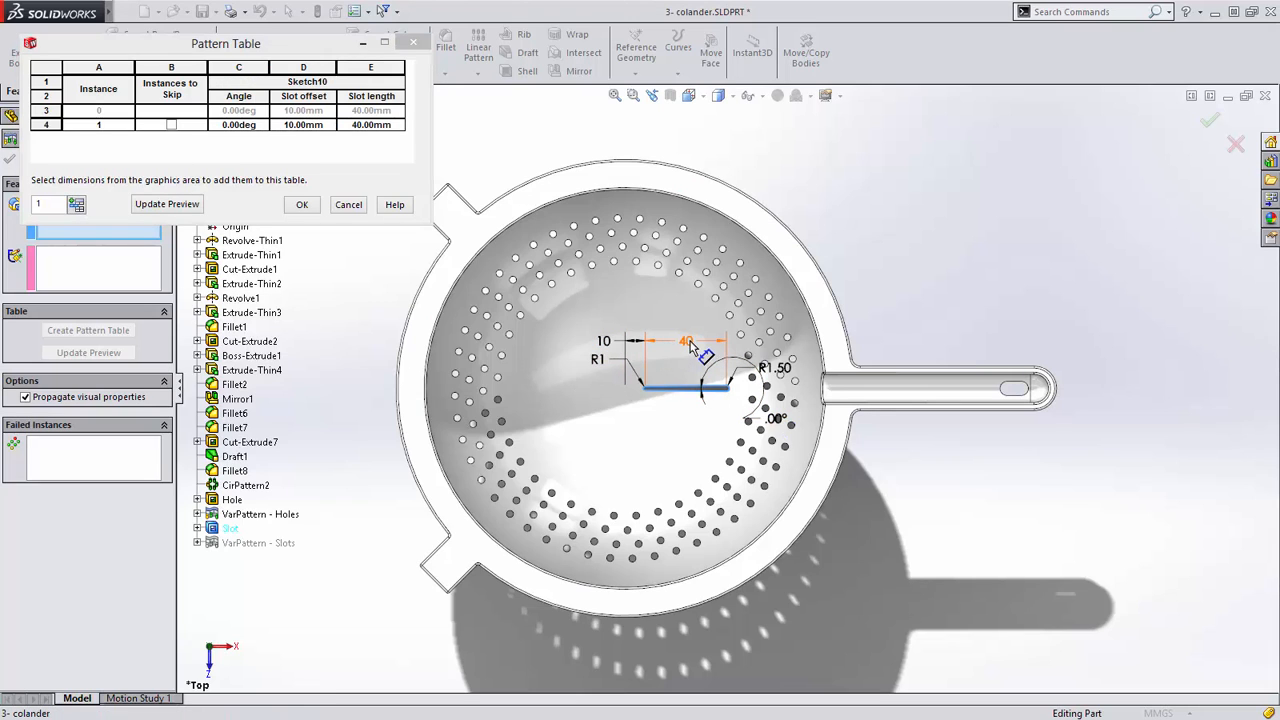
Set instance 1 to an angle of 360/20, a 25 mm slot offset and a 25 mm slot length, and update the preview.
{"action": "left_click", "coordinate": [258, 128]}
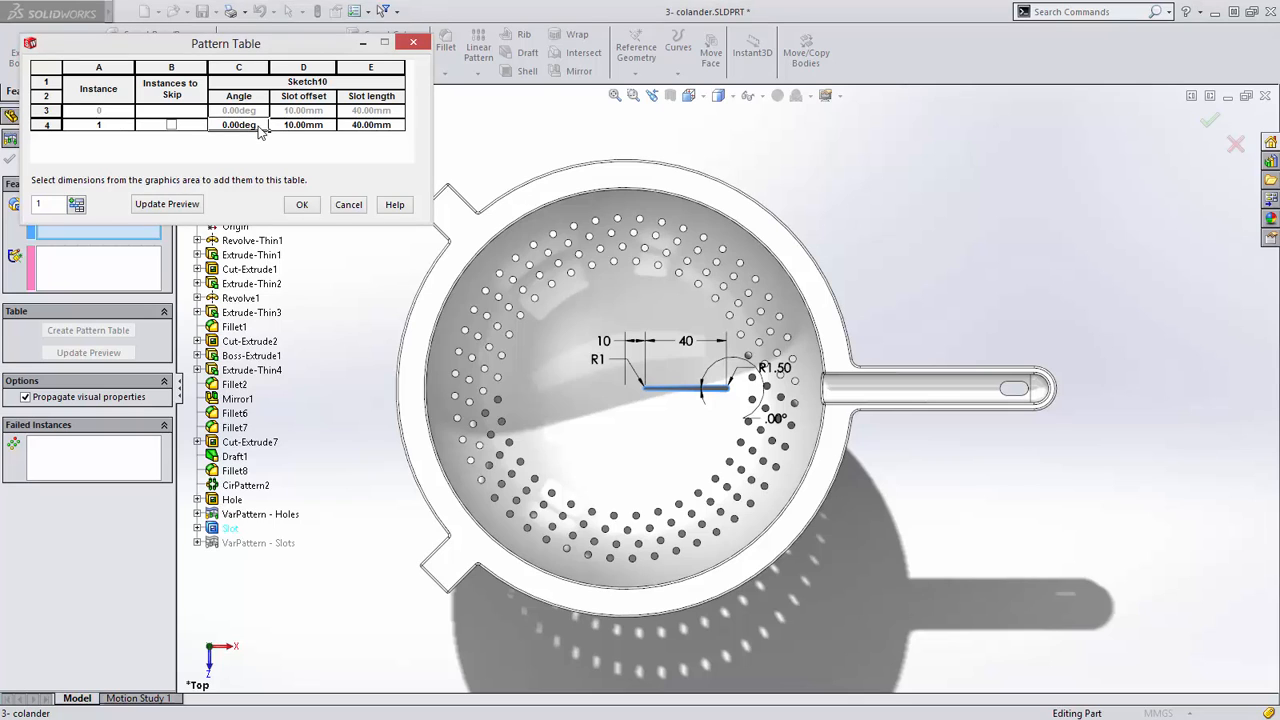
{"action": "type", "text": "360/20"}
{"action": "key", "text": "Return"}
{"action": "left_click", "coordinate": [291, 128]}
{"action": "type", "text": "25"}
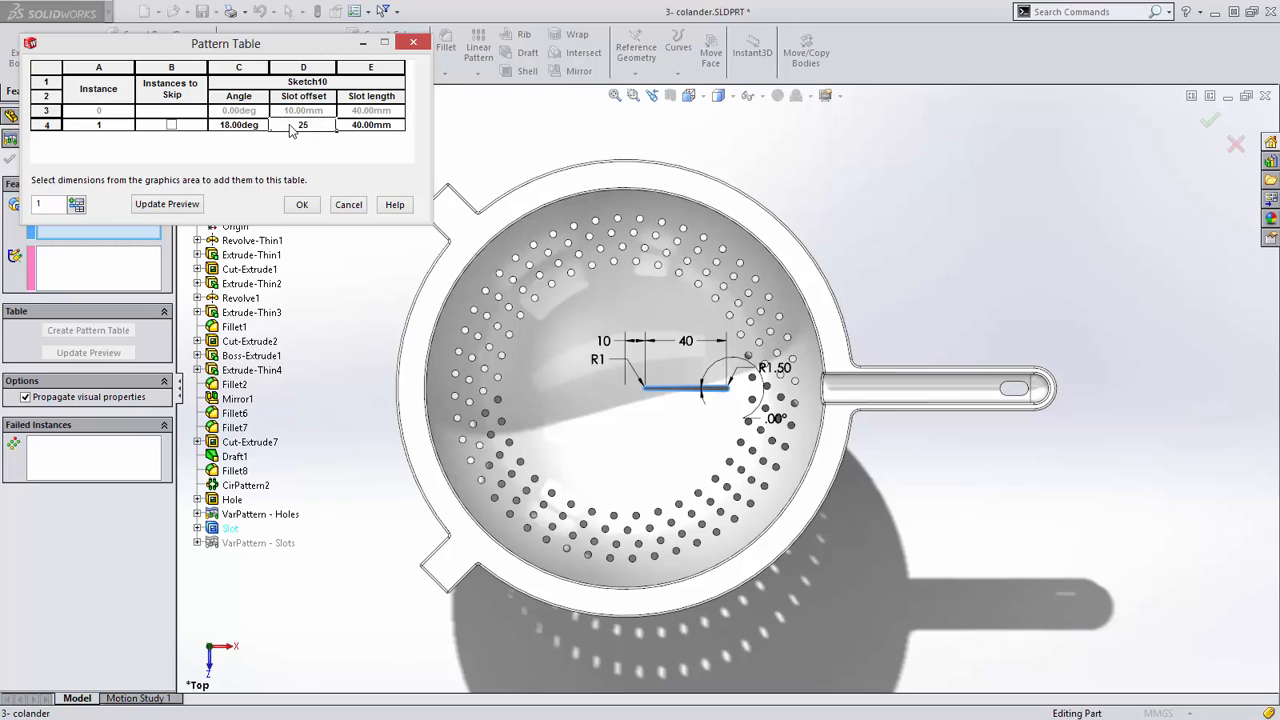
{"action": "key", "text": "Tab"}
{"action": "type", "text": "25"}
{"action": "key", "text": "Return"}
{"action": "left_click", "coordinate": [187, 205]}
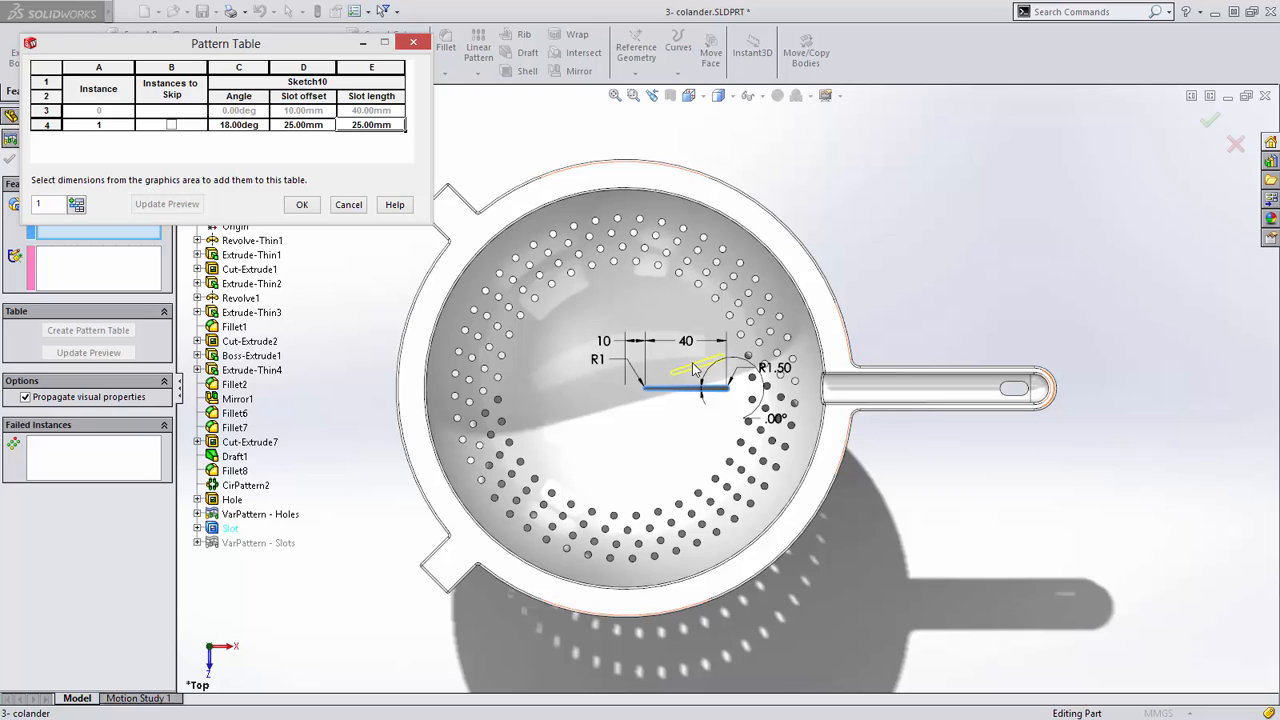
Add 18 more instances to the pattern table and fill their angles in 18° increments up to 342°.
{"action": "type", "text": "0"}
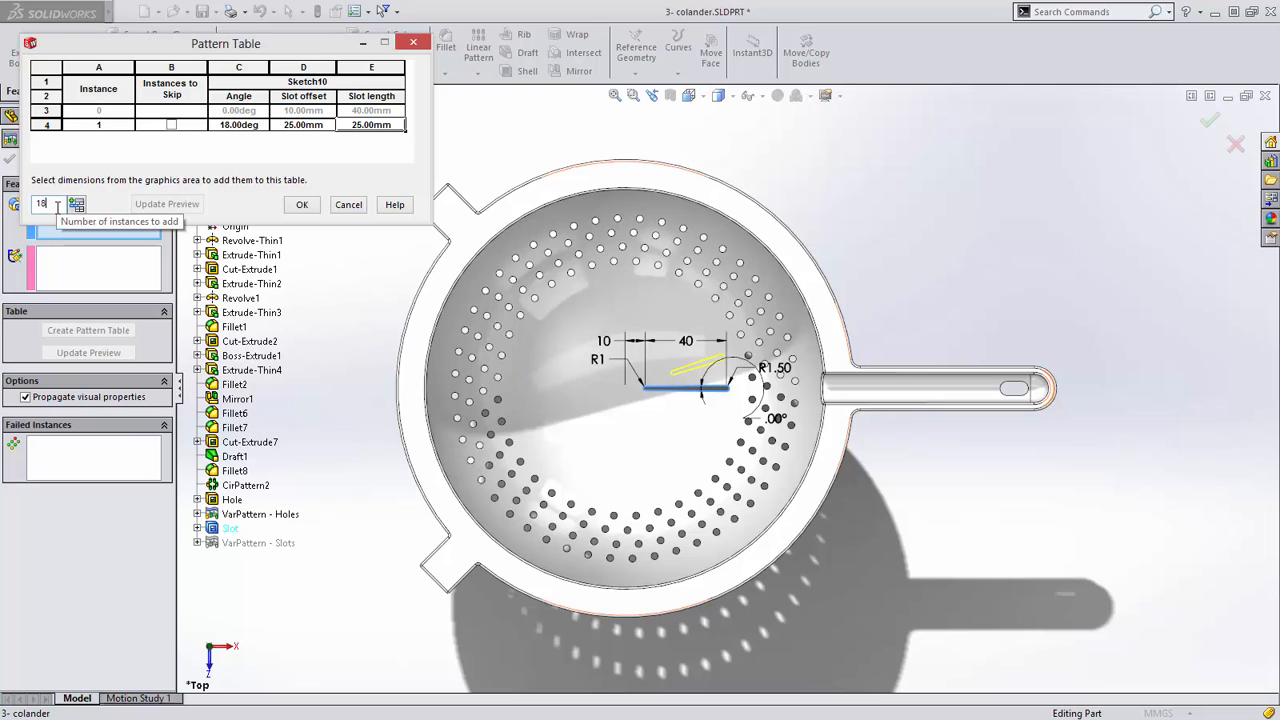
{"action": "key", "text": "Return"}
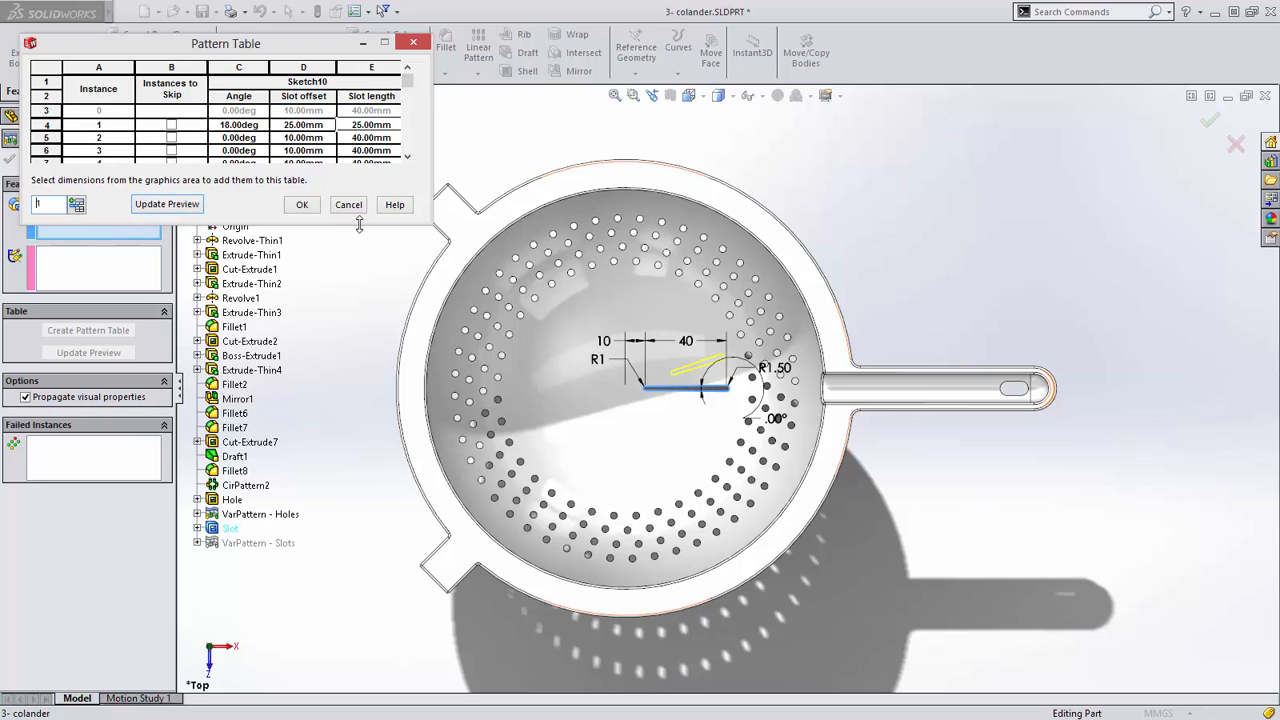
{"action": "left_click_drag", "start_coordinate": [359, 225], "coordinate": [366, 460]}
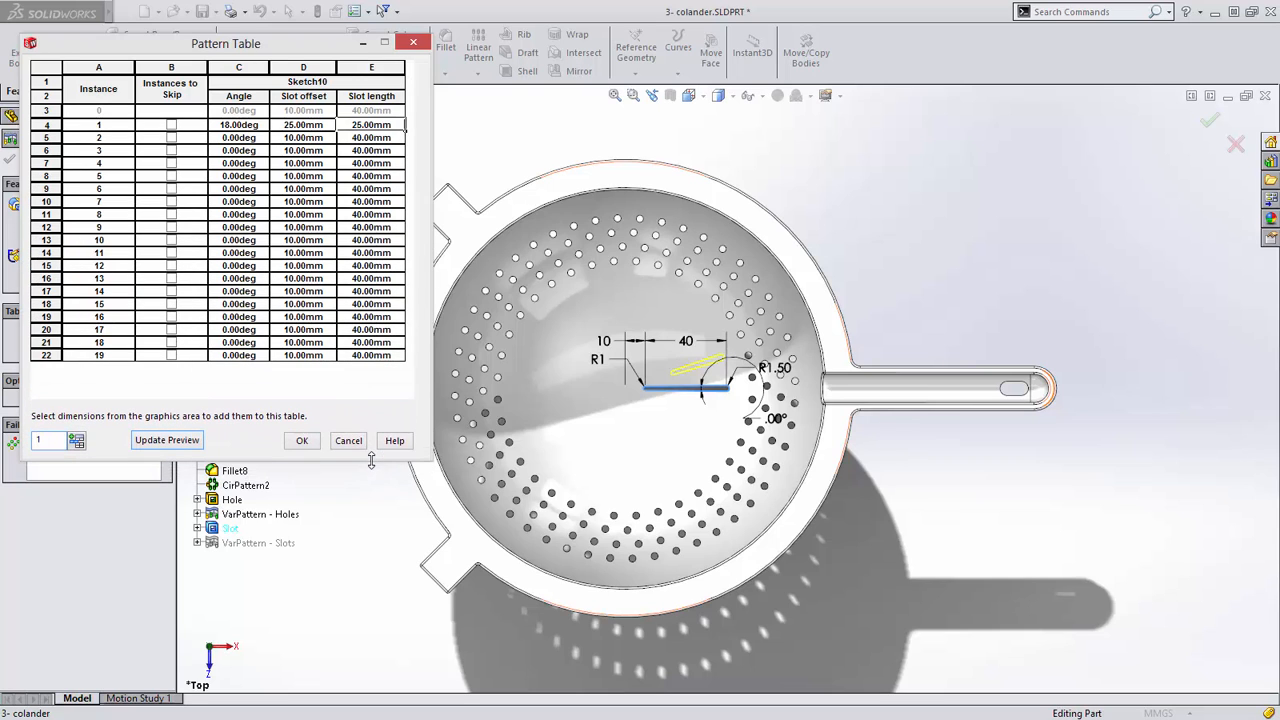
{"action": "left_click_drag", "start_coordinate": [259, 112], "coordinate": [268, 358]}
Copy the slot offset and length values of instances 0 and 1 onto each following pair through instance 9.
{"action": "left_click_drag", "start_coordinate": [313, 111], "coordinate": [360, 127]}
{"action": "right_click", "coordinate": [355, 121]}
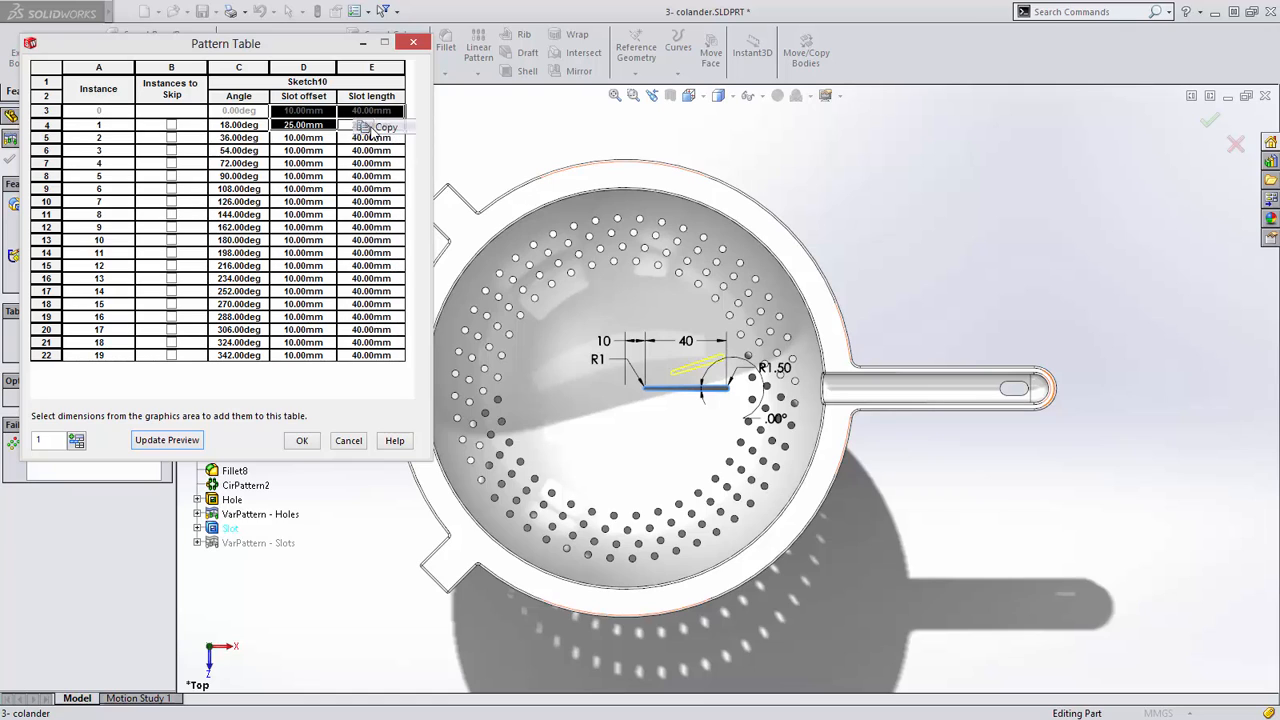
{"action": "left_click", "coordinate": [380, 128]}
{"action": "right_click", "coordinate": [312, 139]}
{"action": "left_click", "coordinate": [339, 163]}
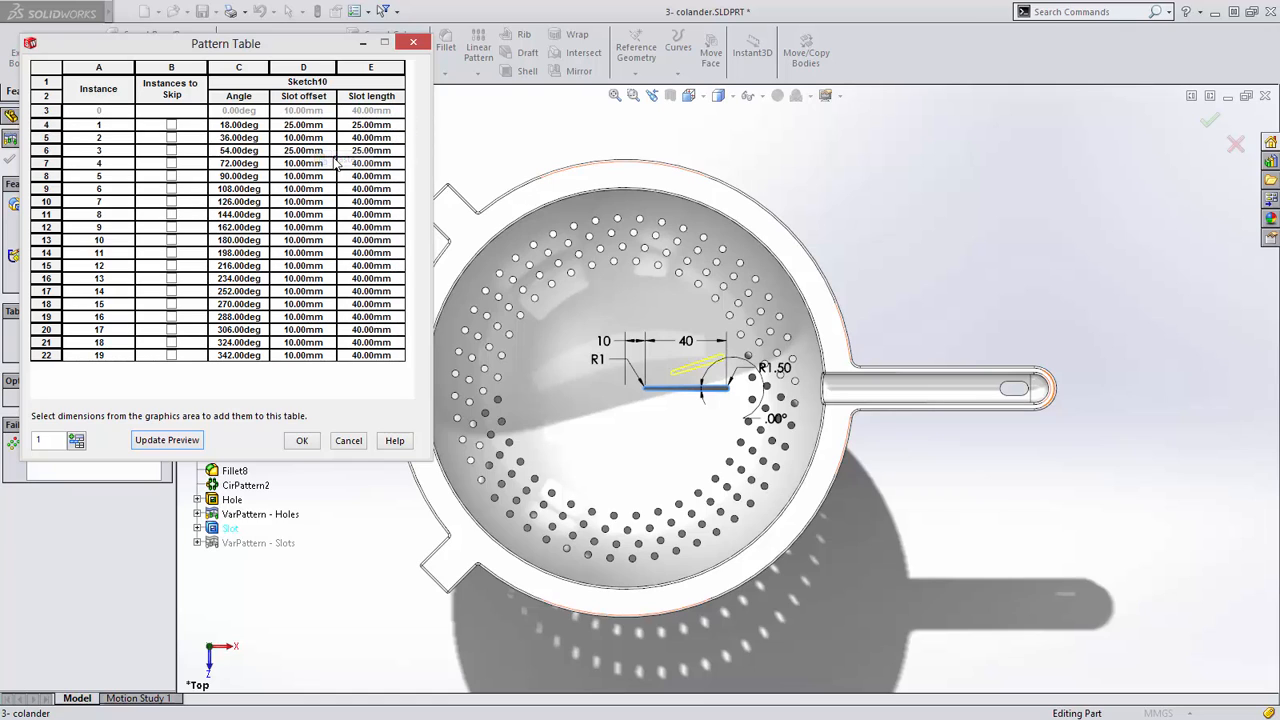
{"action": "right_click", "coordinate": [321, 170]}
{"action": "left_click", "coordinate": [345, 186]}
{"action": "right_click", "coordinate": [320, 190]}
{"action": "left_click", "coordinate": [347, 212]}
{"action": "right_click", "coordinate": [327, 220]}
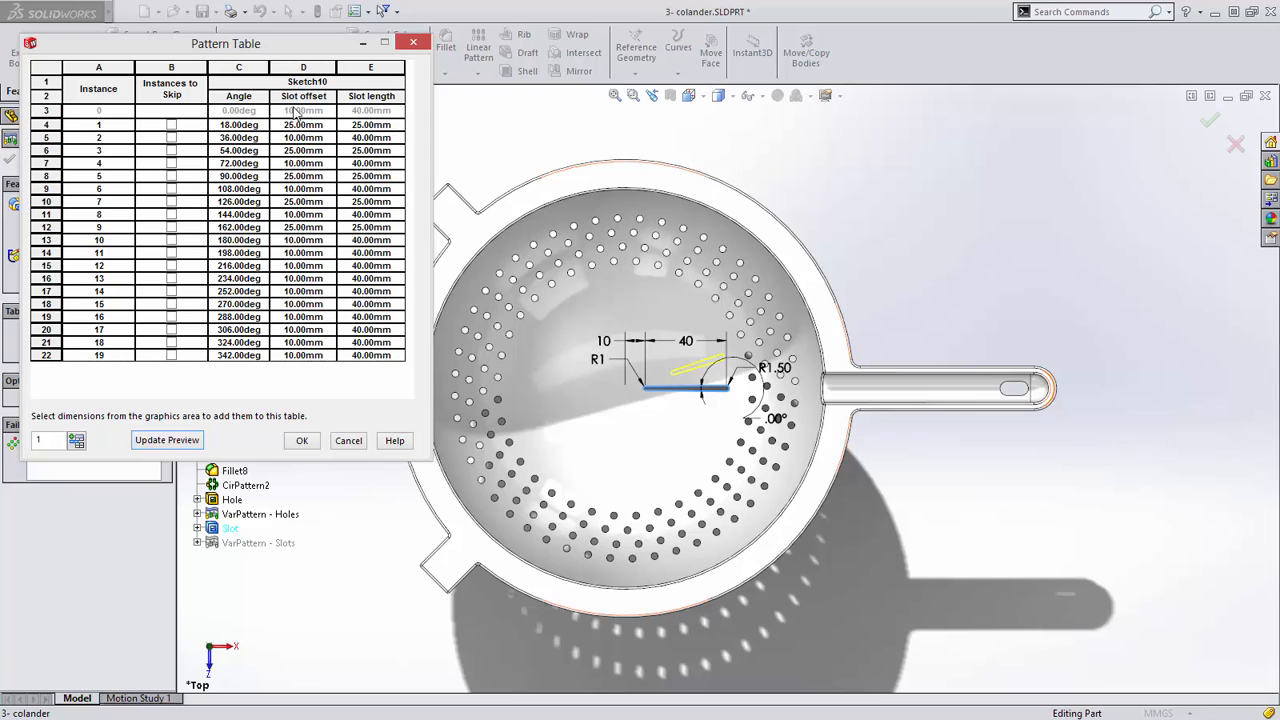
Copy the slot offsets and lengths of instances 0 to 9 onto instances 10 to 19, update the preview and finish the variable pattern.
{"action": "left_click_drag", "start_coordinate": [289, 116], "coordinate": [365, 232]}
{"action": "right_click", "coordinate": [365, 232]}
{"action": "left_click", "coordinate": [380, 240]}
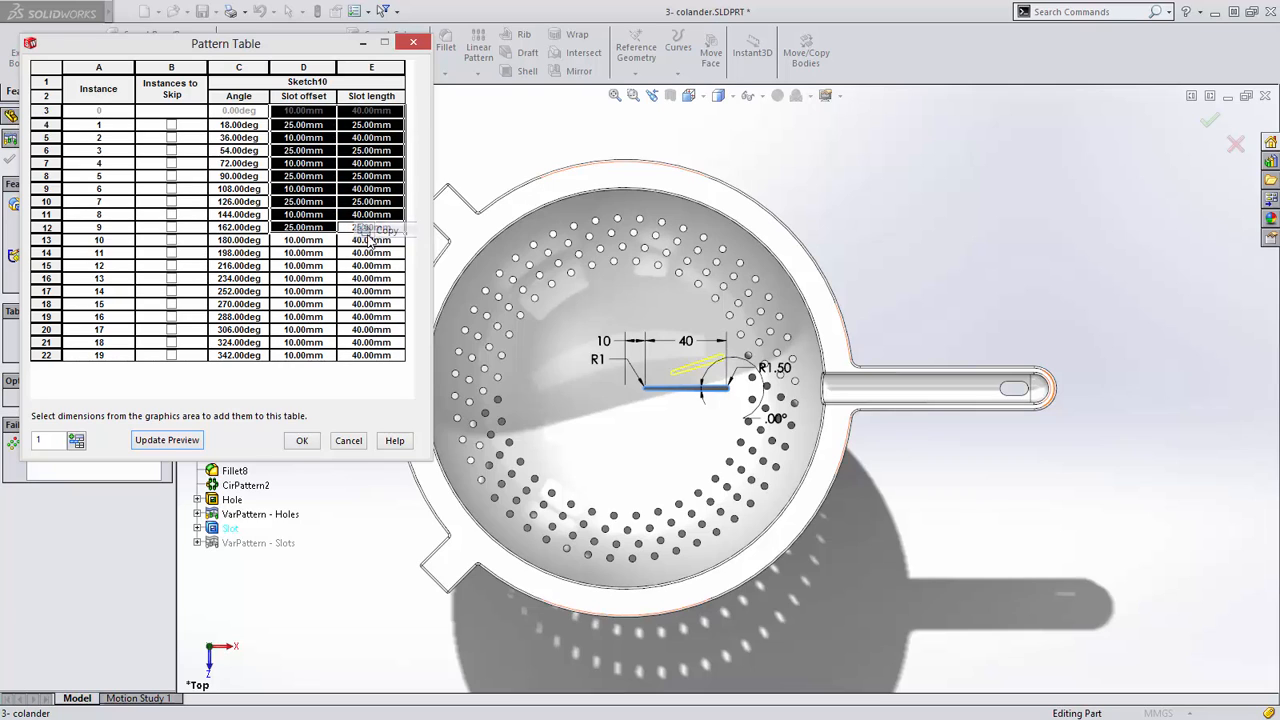
{"action": "right_click", "coordinate": [315, 247]}
{"action": "left_click", "coordinate": [340, 262]}
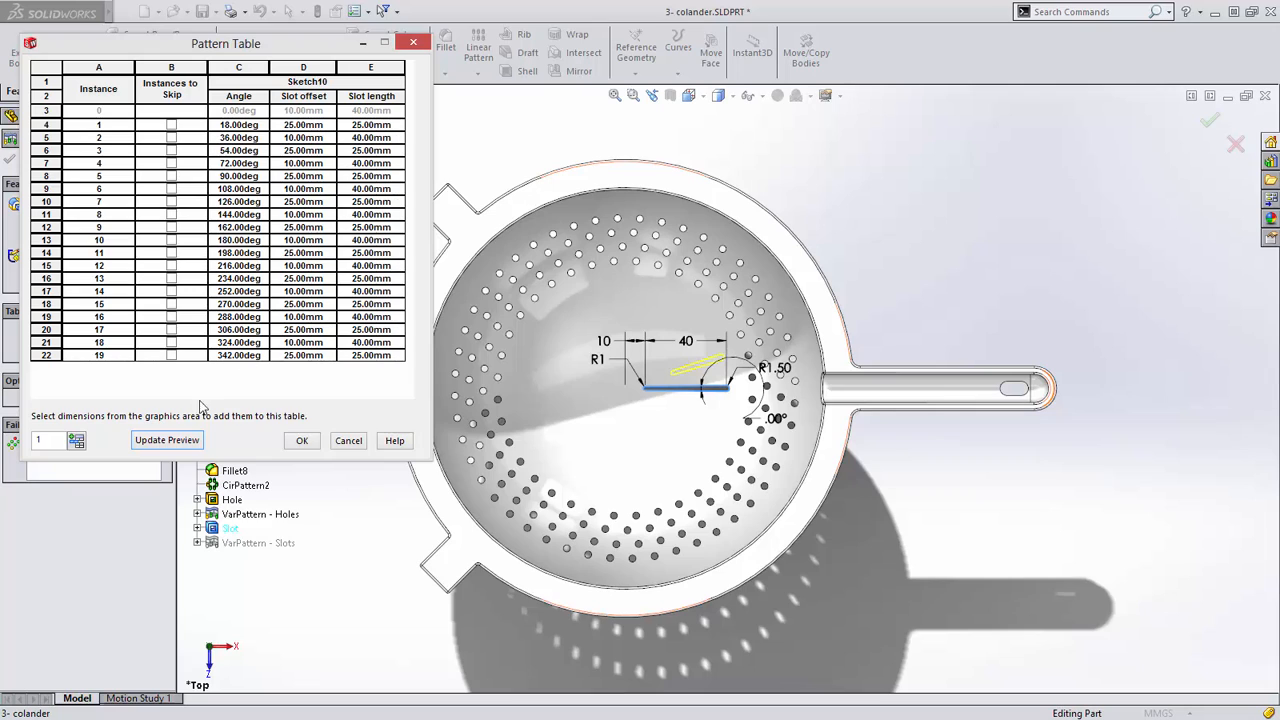
{"action": "left_click", "coordinate": [177, 442]}
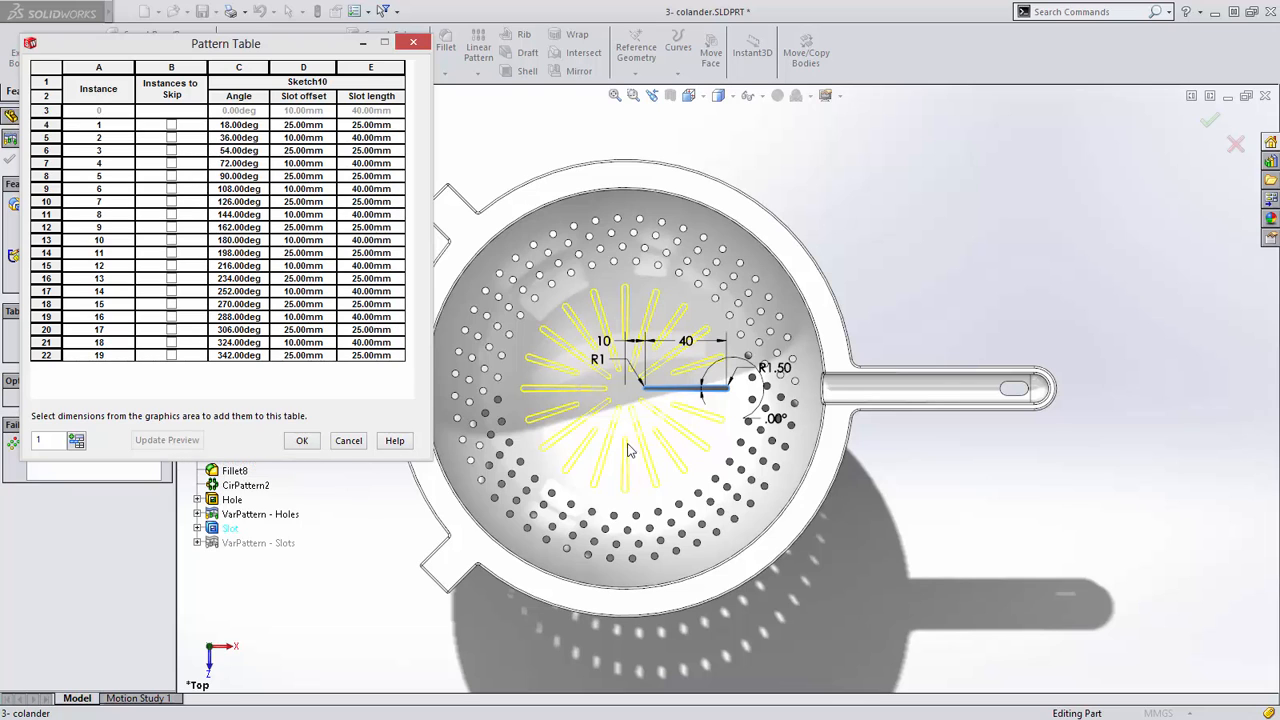
{"action": "left_click", "coordinate": [305, 442]}
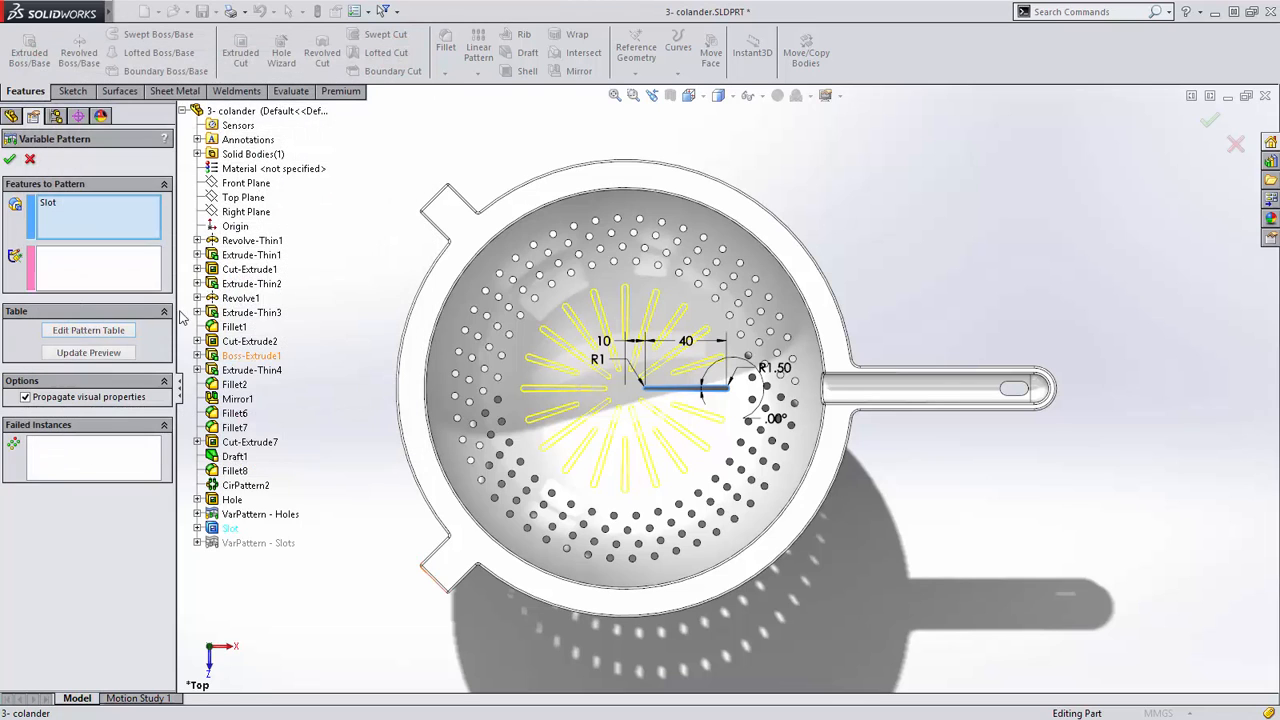
{"action": "left_click", "coordinate": [10, 161]}
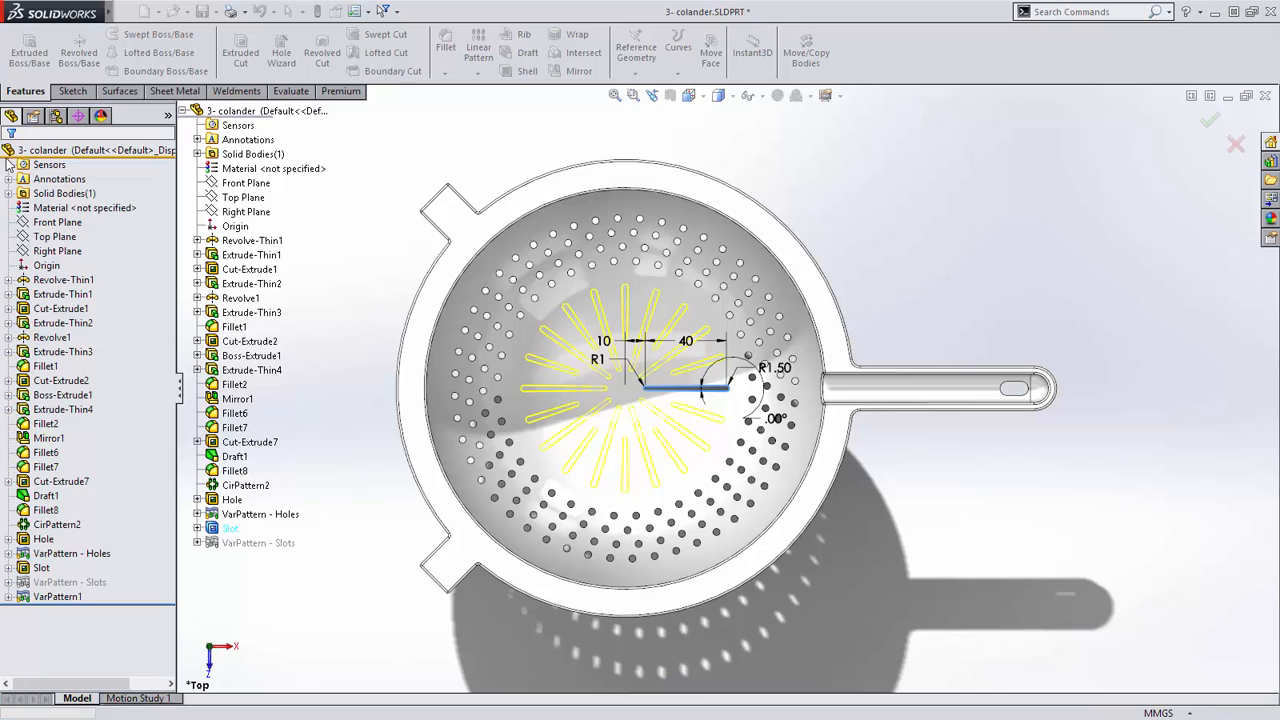
List the instances of the new slot pattern and view the dimensions of several individual slots.
{"action": "left_click", "coordinate": [8, 597]}
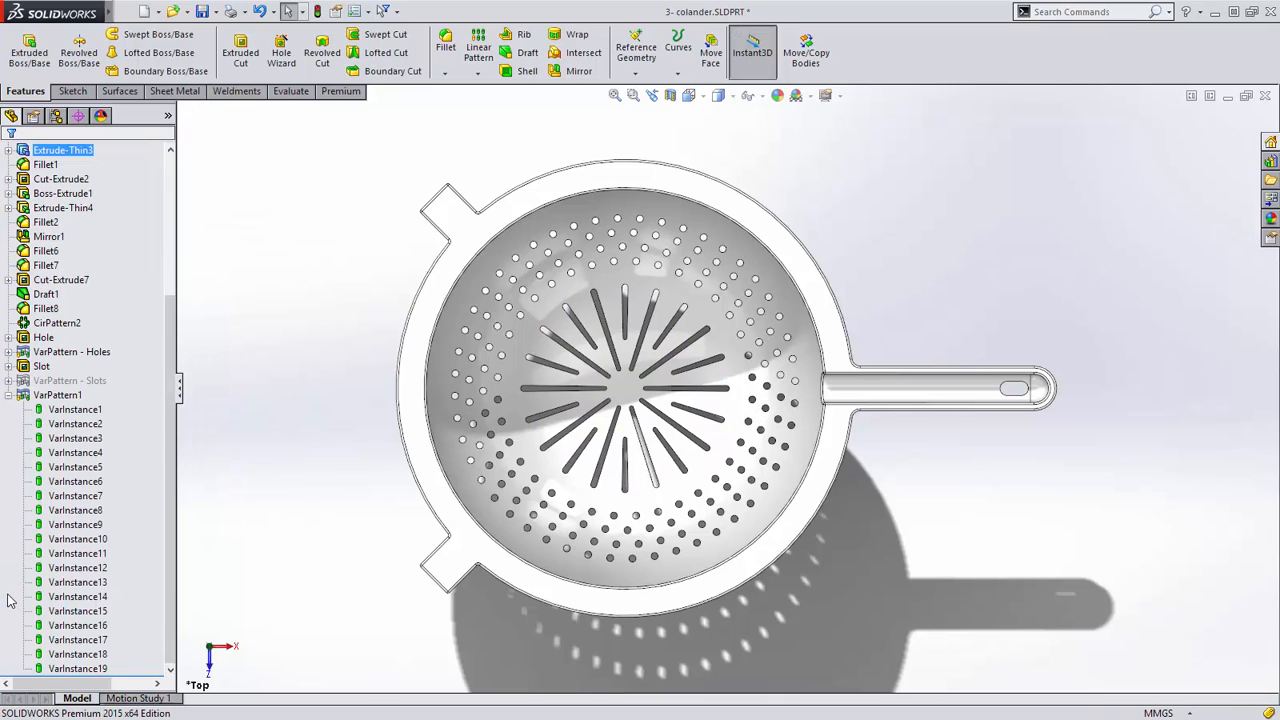
{"action": "left_click", "coordinate": [70, 424]}
{"action": "left_click", "coordinate": [62, 452]}
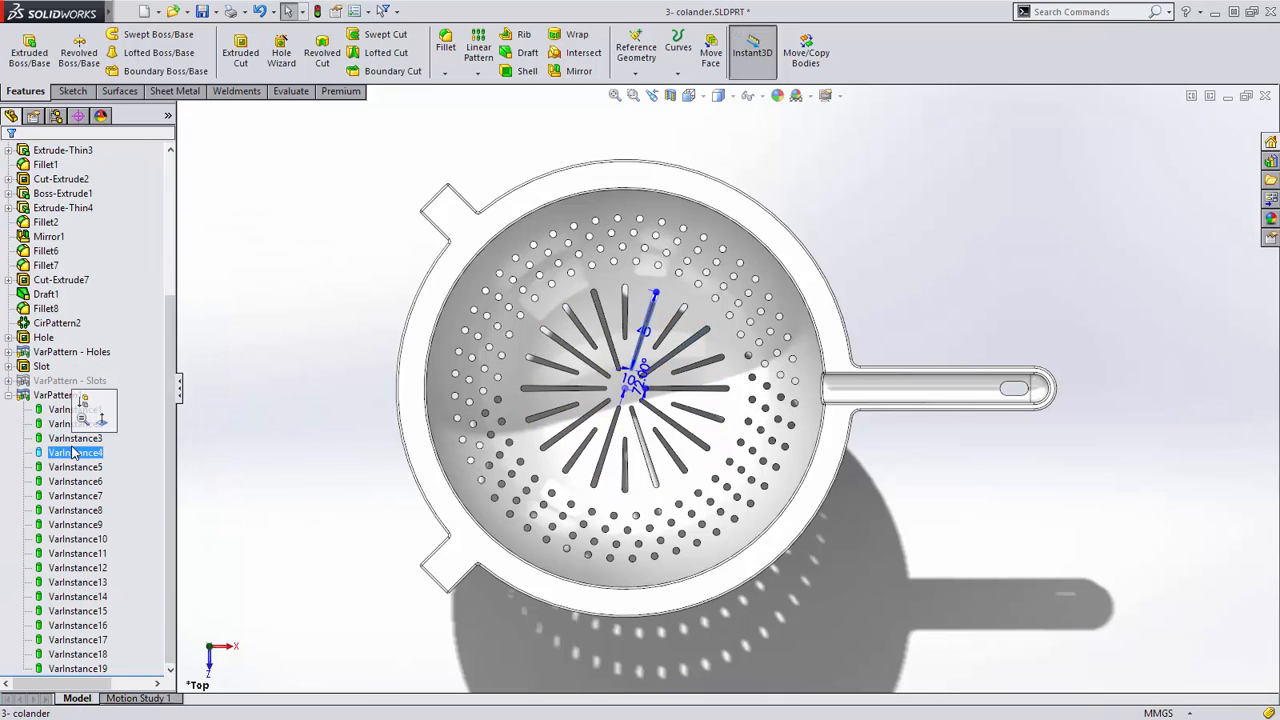
{"action": "left_click", "coordinate": [76, 467]}
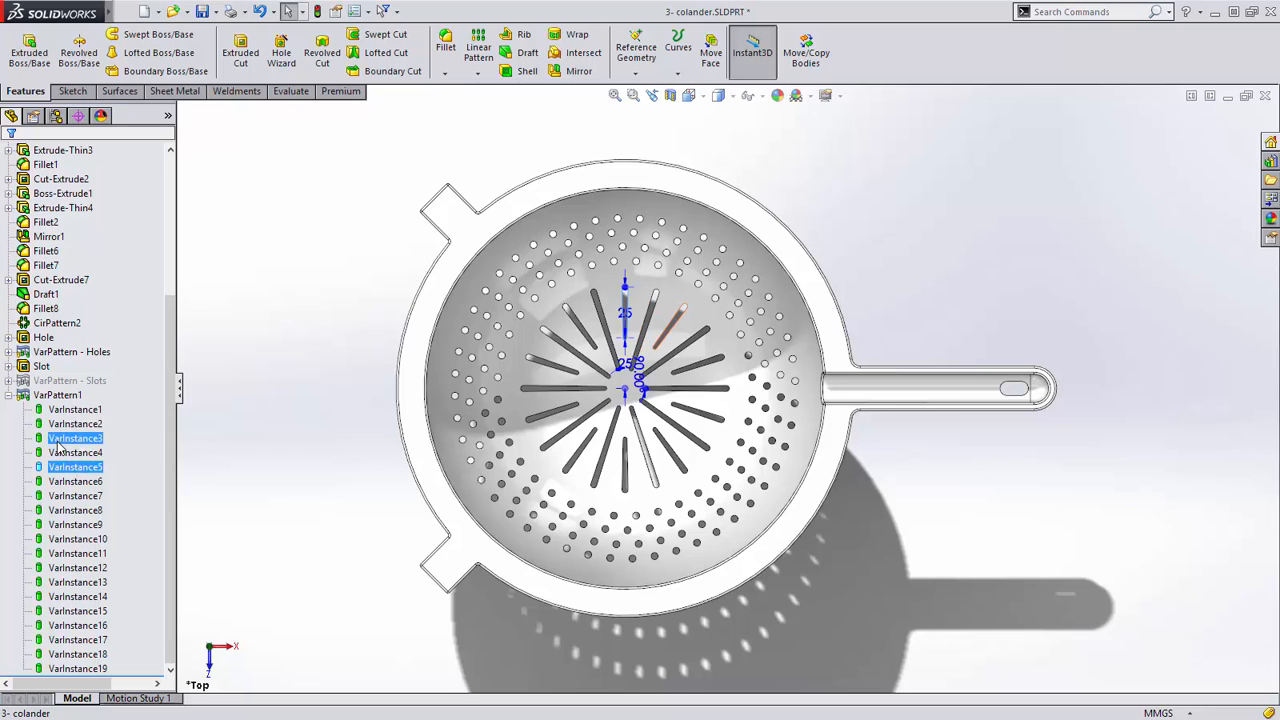
Shorten the slot of VarInstance3 to about 21 mm directly in the model and inspect it up close.
{"action": "left_click", "coordinate": [75, 438]}
{"action": "left_click_drag", "start_coordinate": [688, 311], "coordinate": [731, 318]}
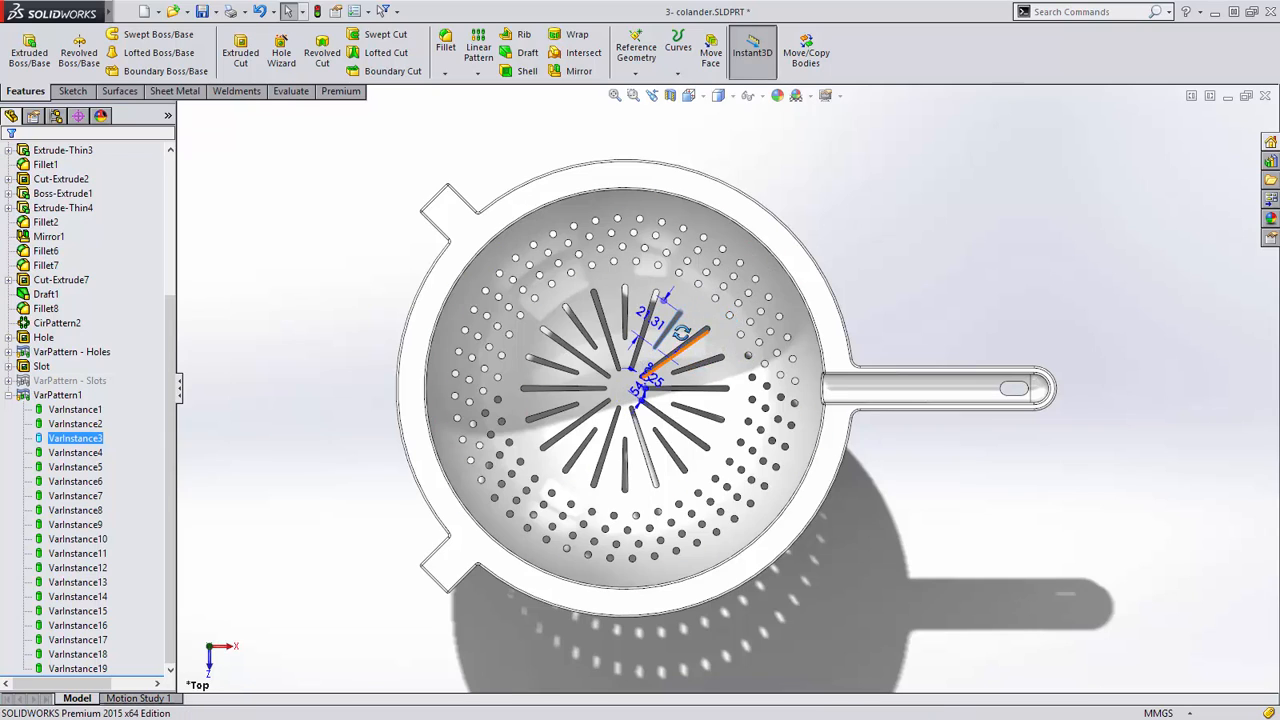
{"action": "middle_click_drag", "start_coordinate": [731, 318], "coordinate": [687, 313]}
{"action": "scroll", "coordinate": [687, 313], "scroll_direction": "down", "scroll_amount": 5}
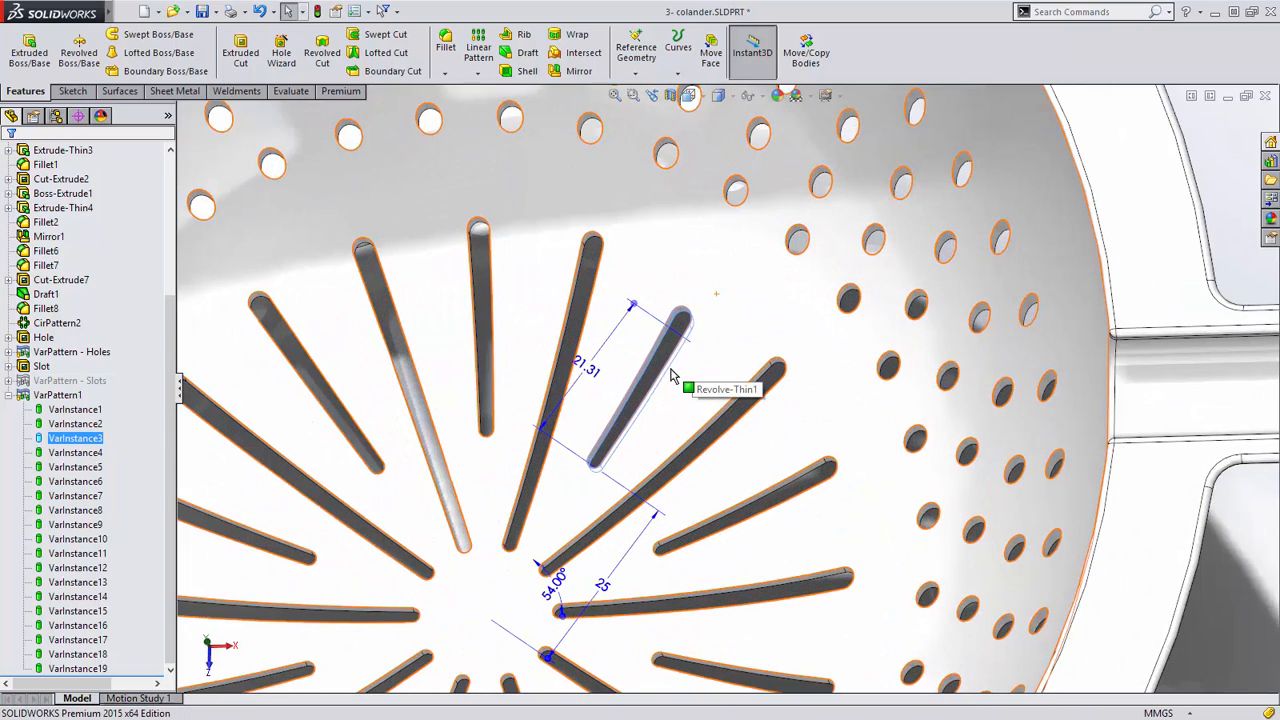
{"action": "key", "text": "Escape"}
{"action": "scroll", "coordinate": [680, 322], "scroll_direction": "down", "scroll_amount": 3}
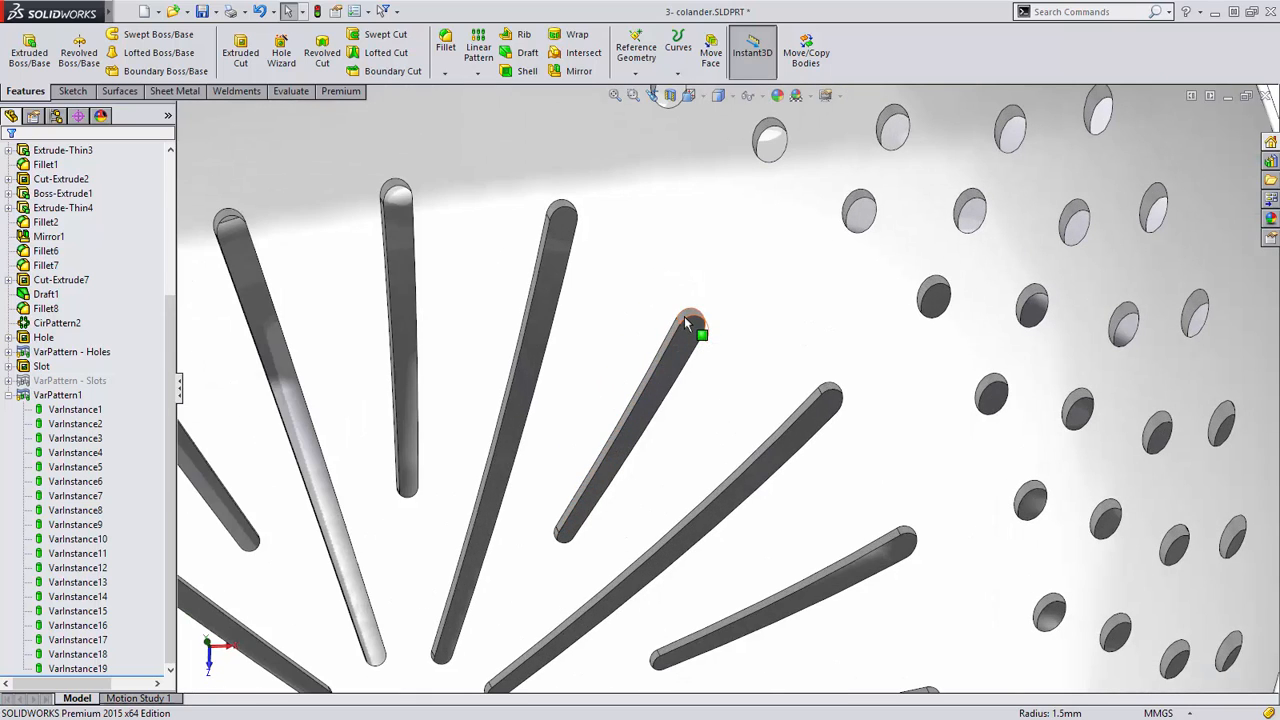
Suppress VarInstance3 and delete VarInstance2 from the slot pattern.
{"action": "left_click", "coordinate": [80, 438]}
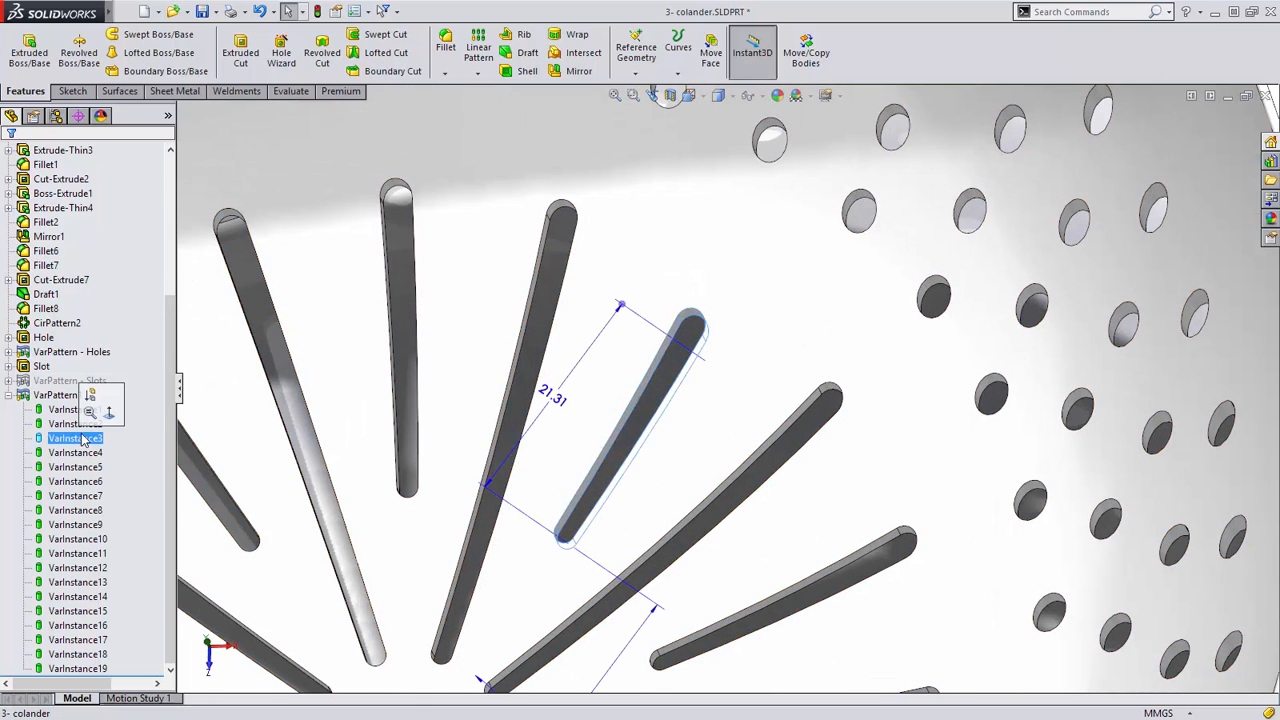
{"action": "left_click", "coordinate": [91, 397]}
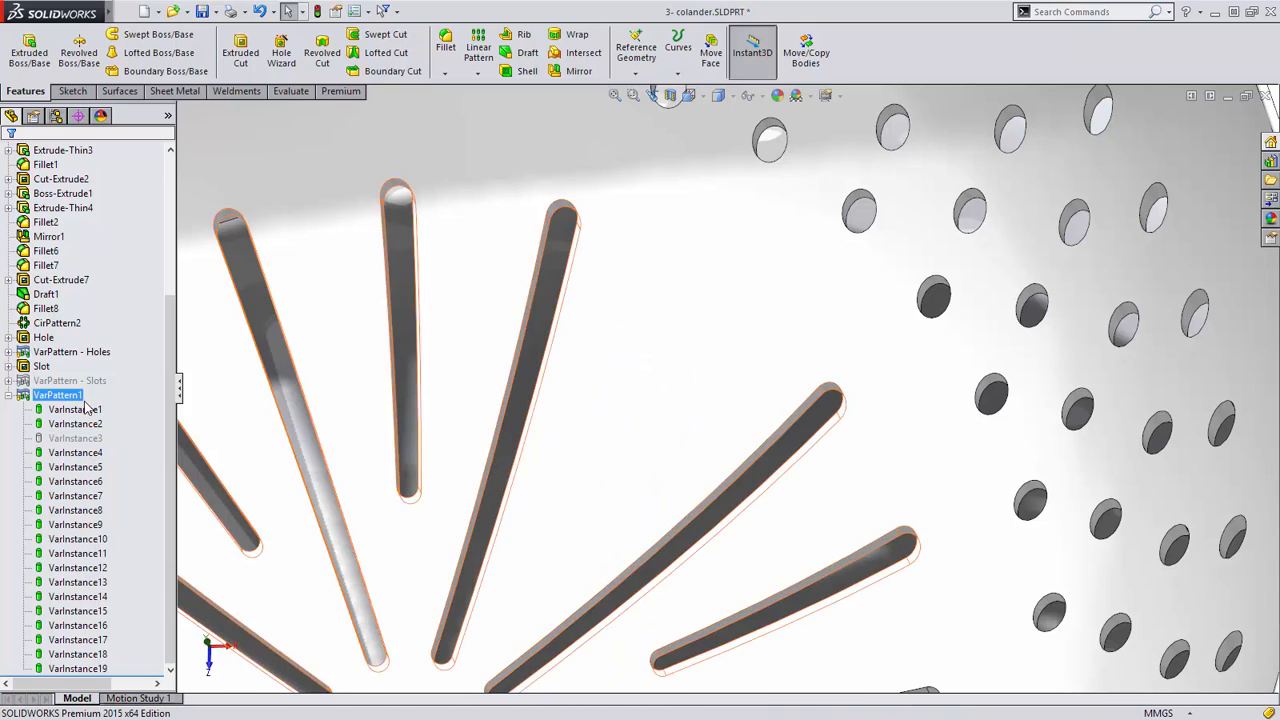
{"action": "right_click", "coordinate": [95, 425]}
{"action": "left_click", "coordinate": [100, 438]}
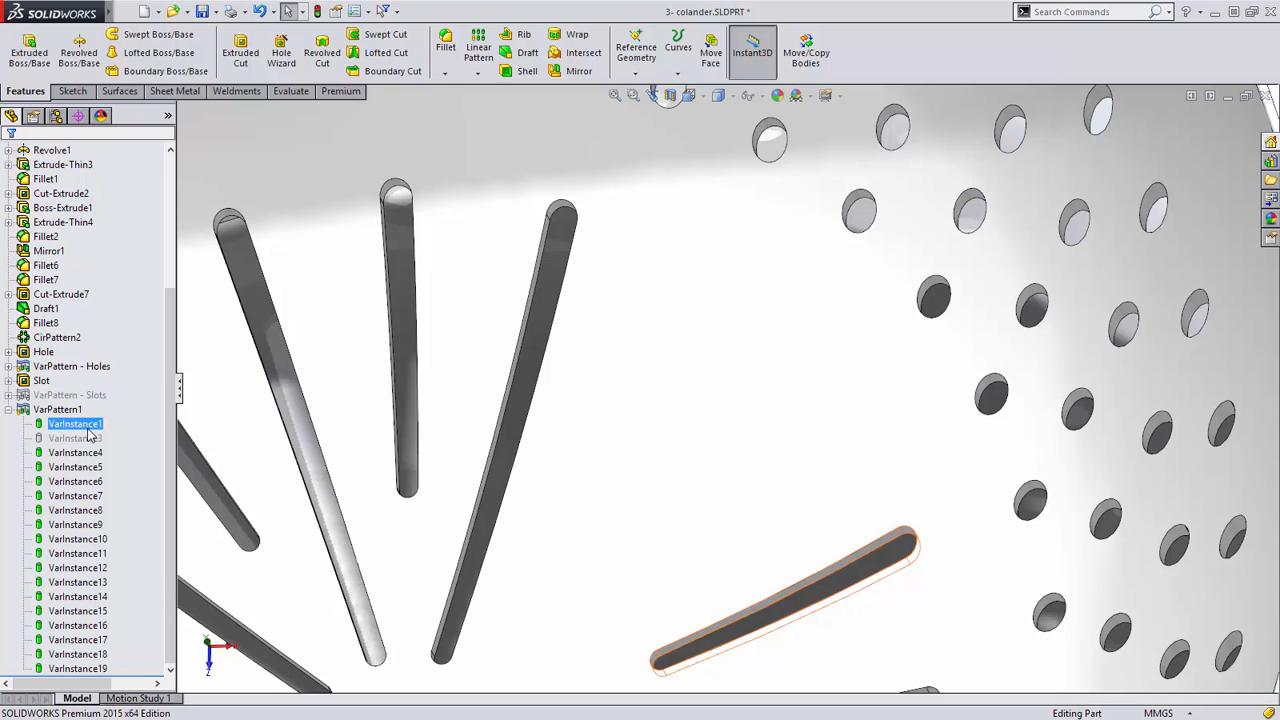
{"action": "key", "text": "f"}
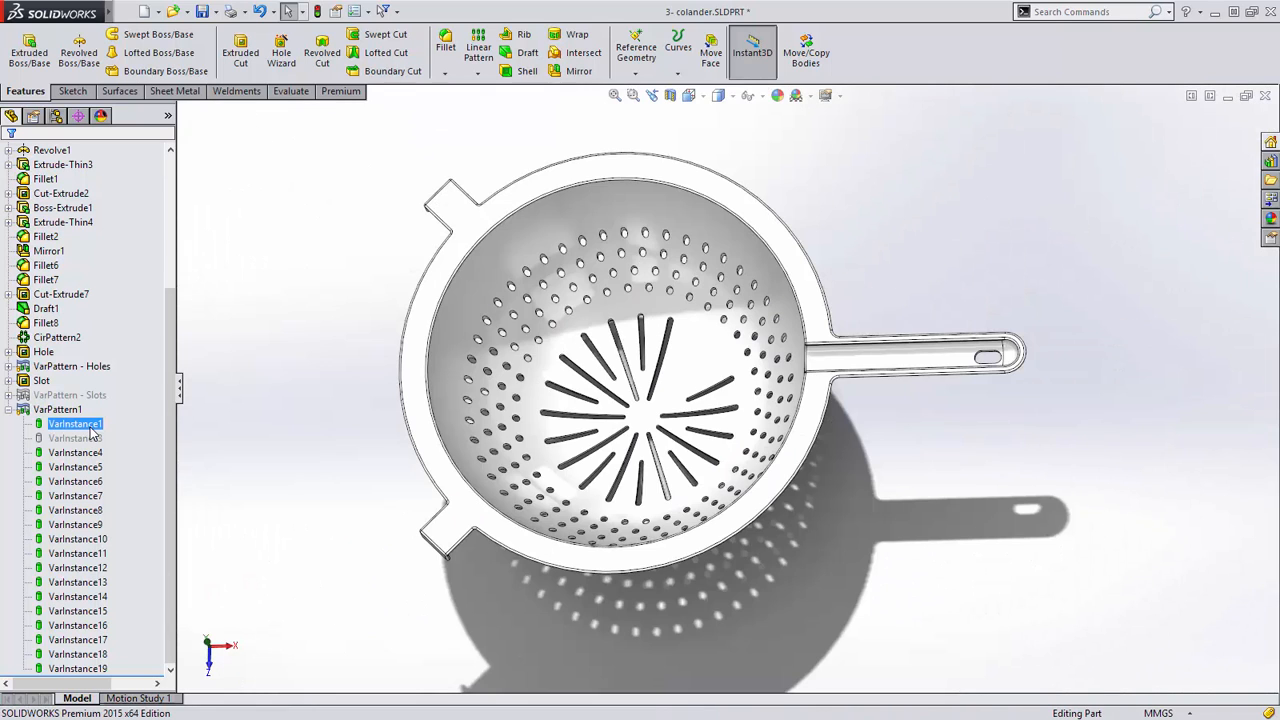
Examine the variable hole pattern, its seed Hole feature and the sketch behind that feature.
{"action": "left_click", "coordinate": [75, 367]}
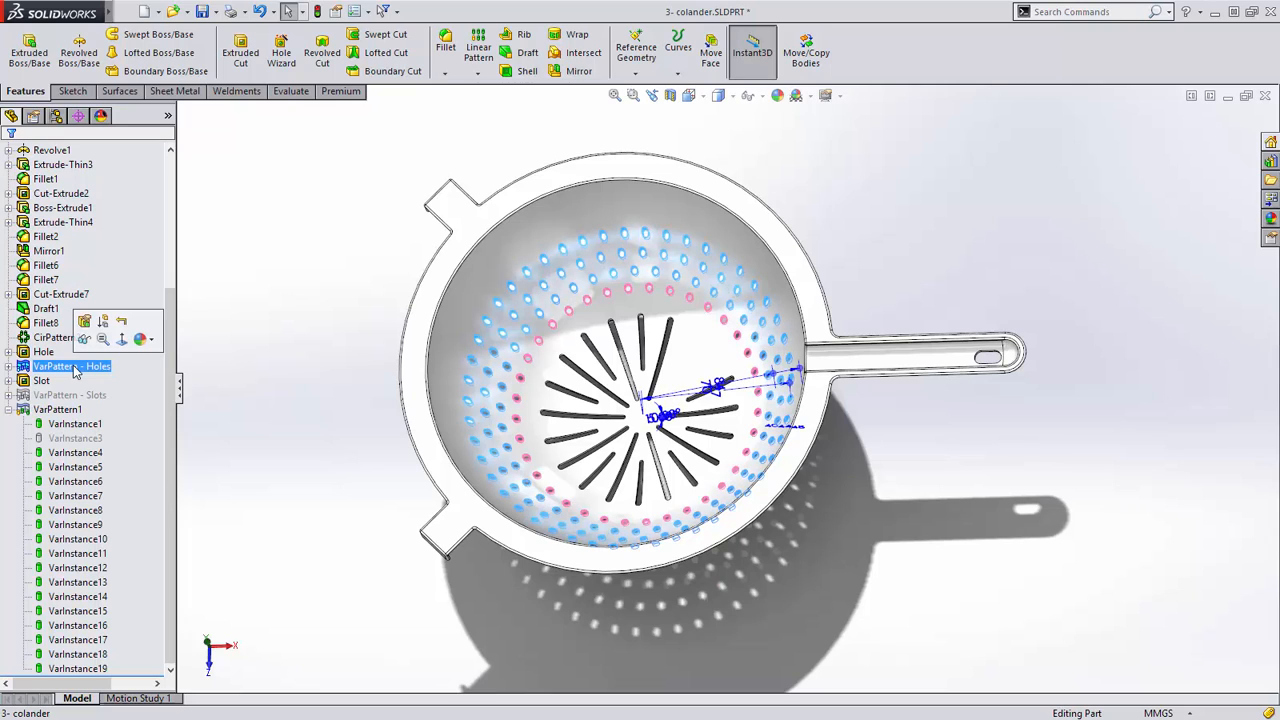
{"action": "left_click", "coordinate": [45, 352]}
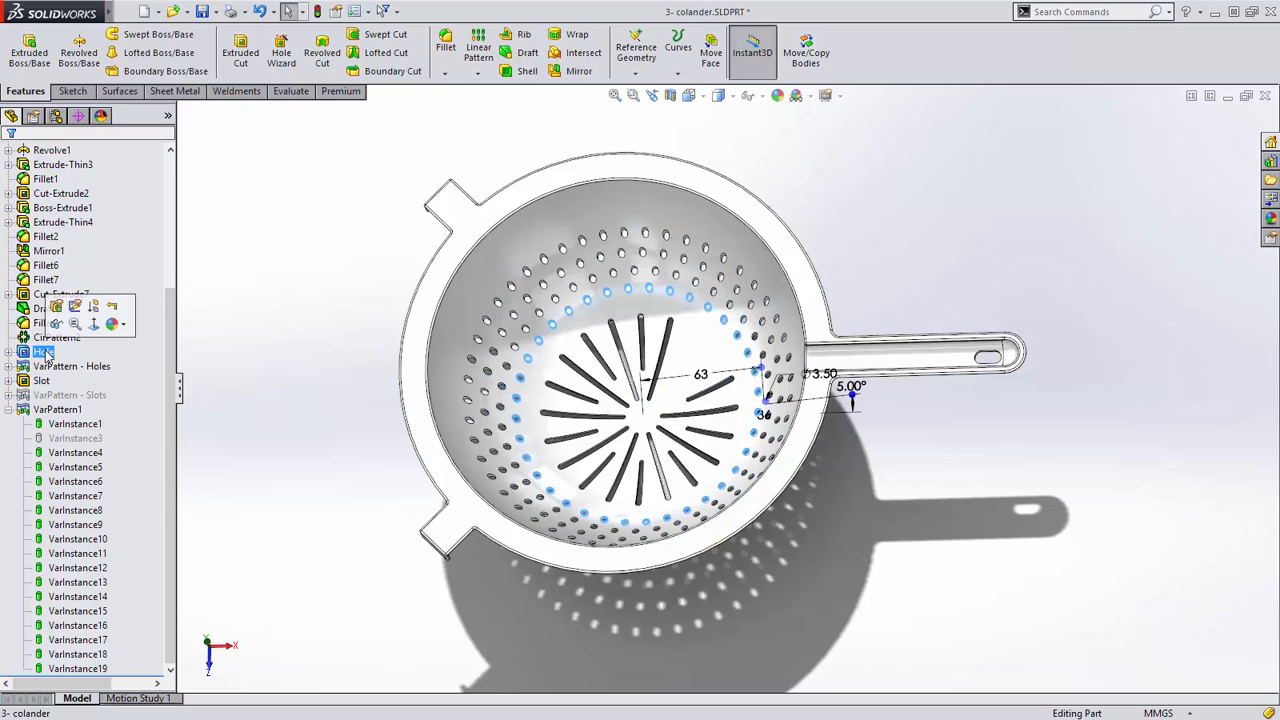
{"action": "left_click", "coordinate": [9, 352]}
{"action": "left_click", "coordinate": [55, 367]}
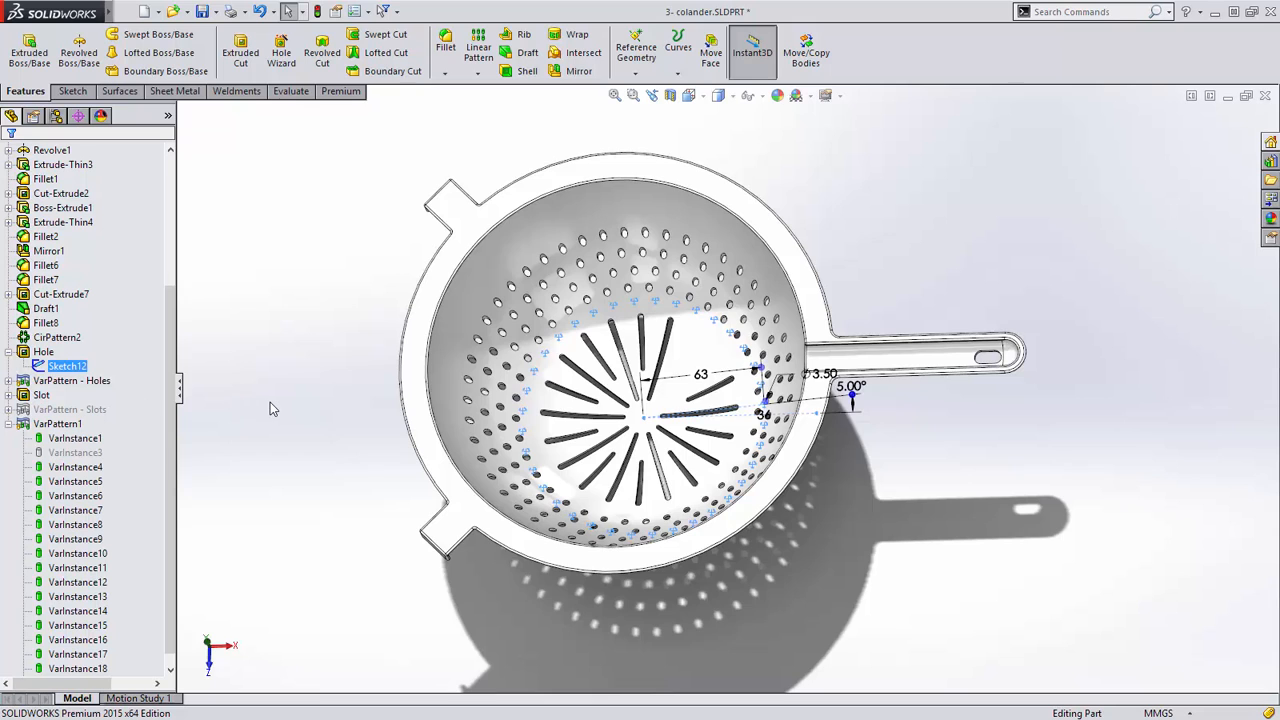
{"action": "key", "text": "ctrl+5"}
Examine the pattern table of VarPattern - Holes and leave the feature without changing it.
{"action": "left_click", "coordinate": [72, 381]}
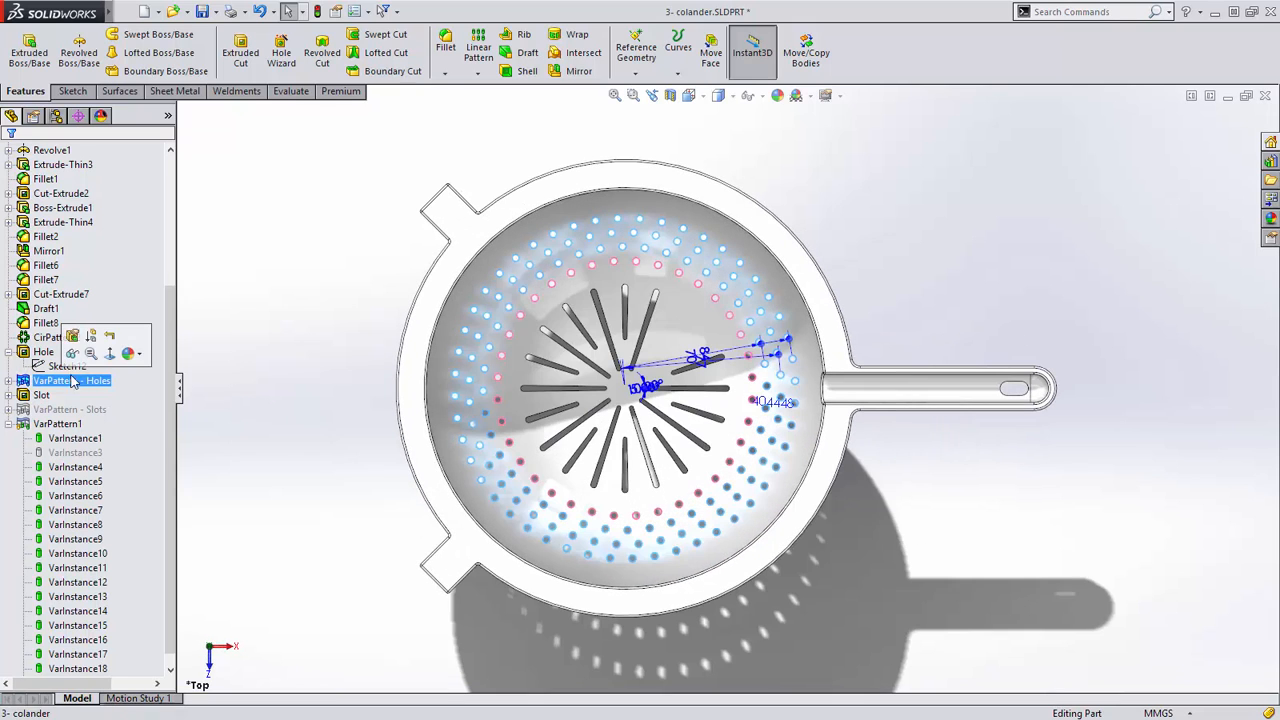
{"action": "left_click", "coordinate": [72, 337]}
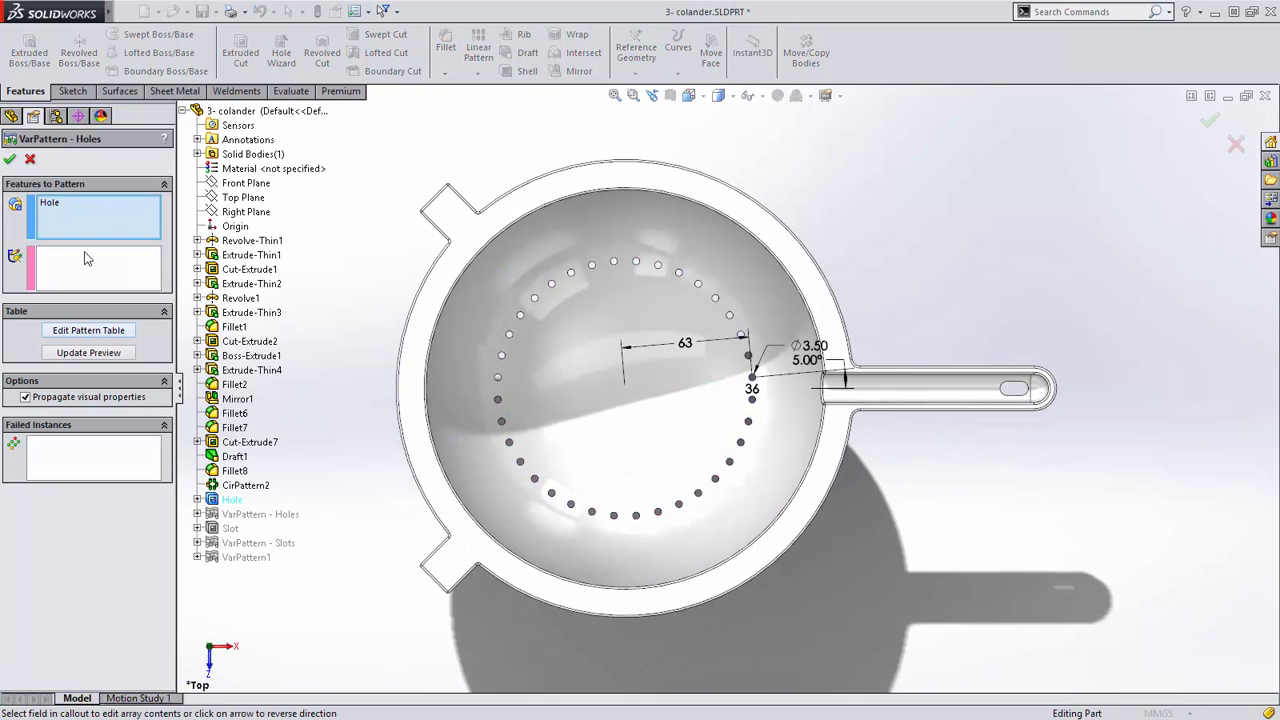
{"action": "left_click", "coordinate": [88, 331]}
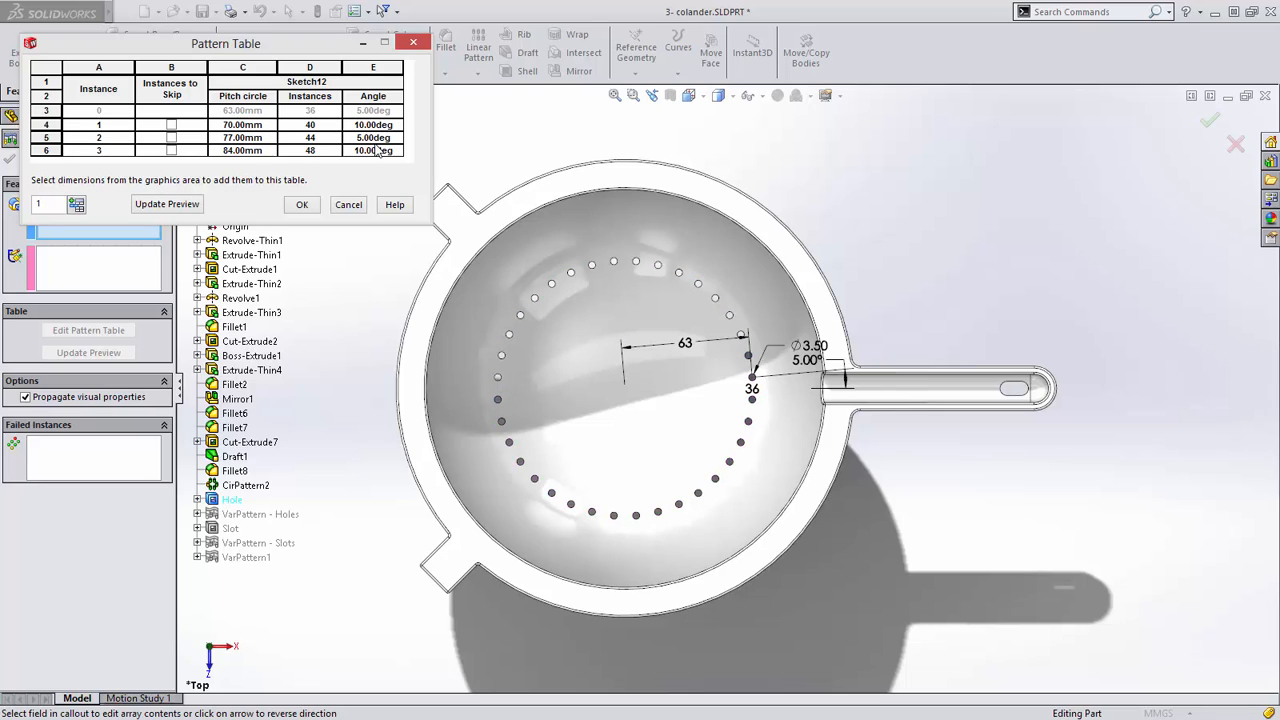
{"action": "left_click", "coordinate": [302, 204]}
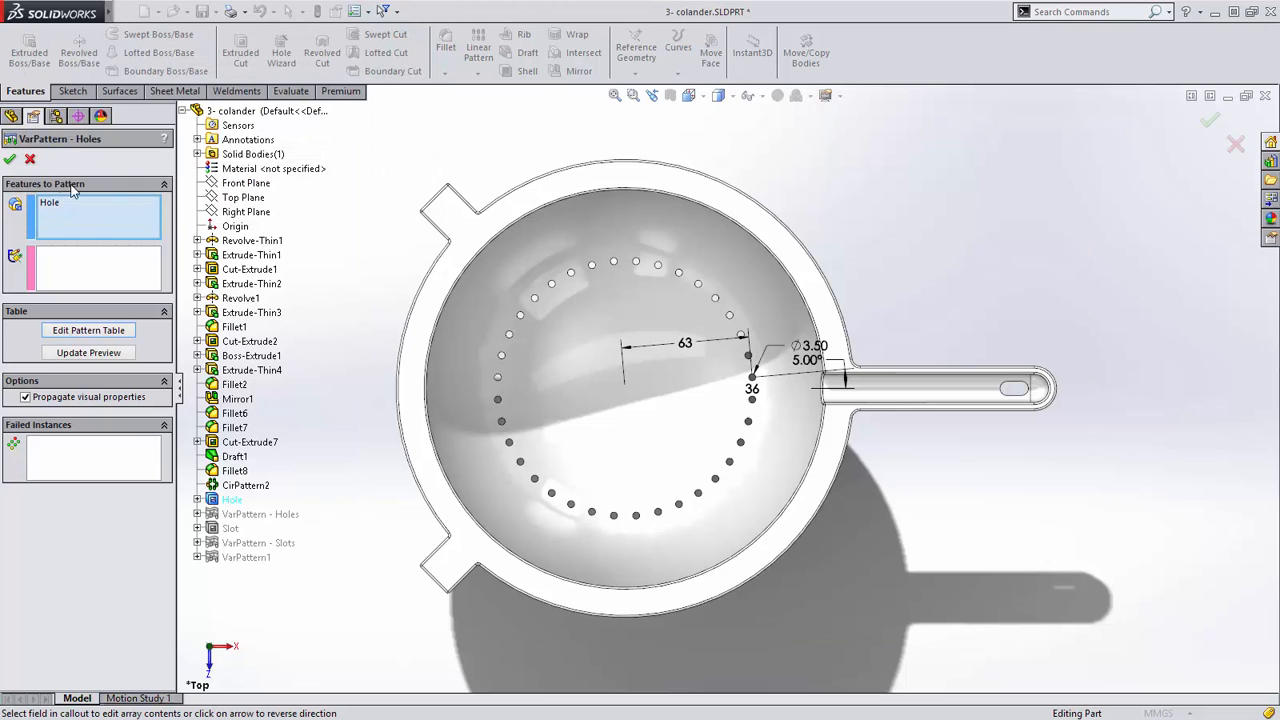
{"action": "left_click", "coordinate": [30, 160]}
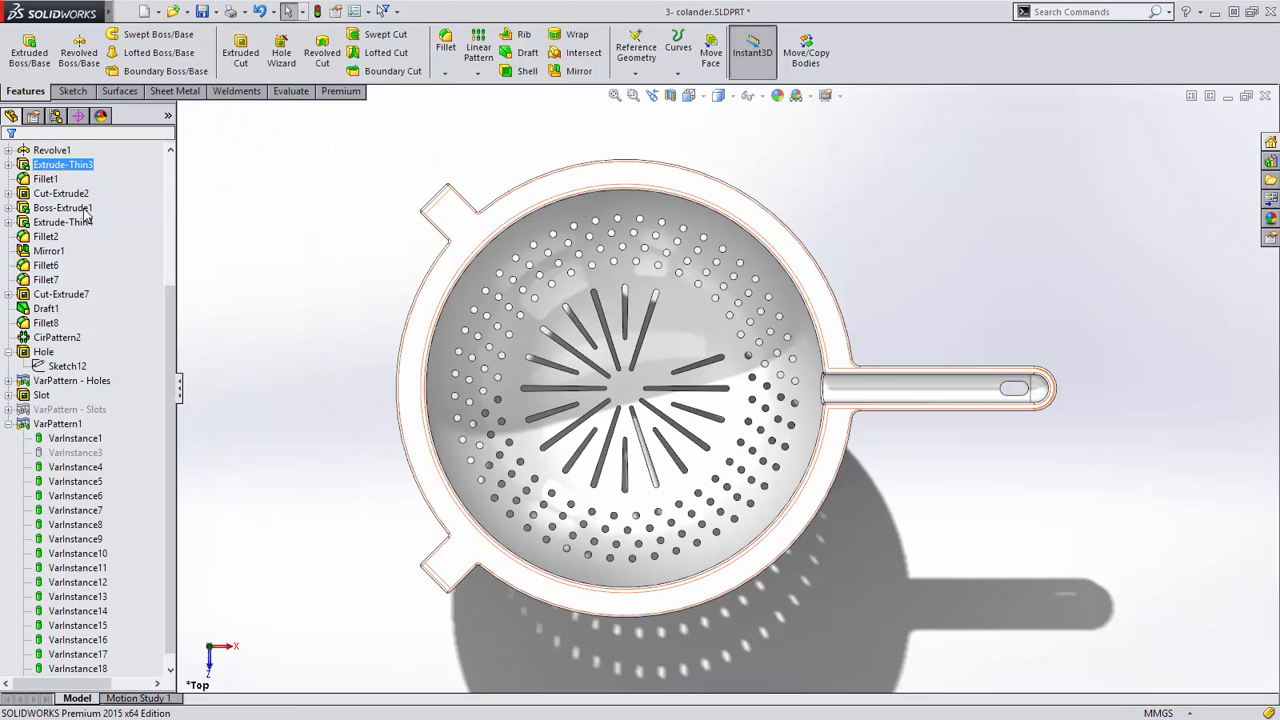
{"action": "left_click", "coordinate": [90, 380]}
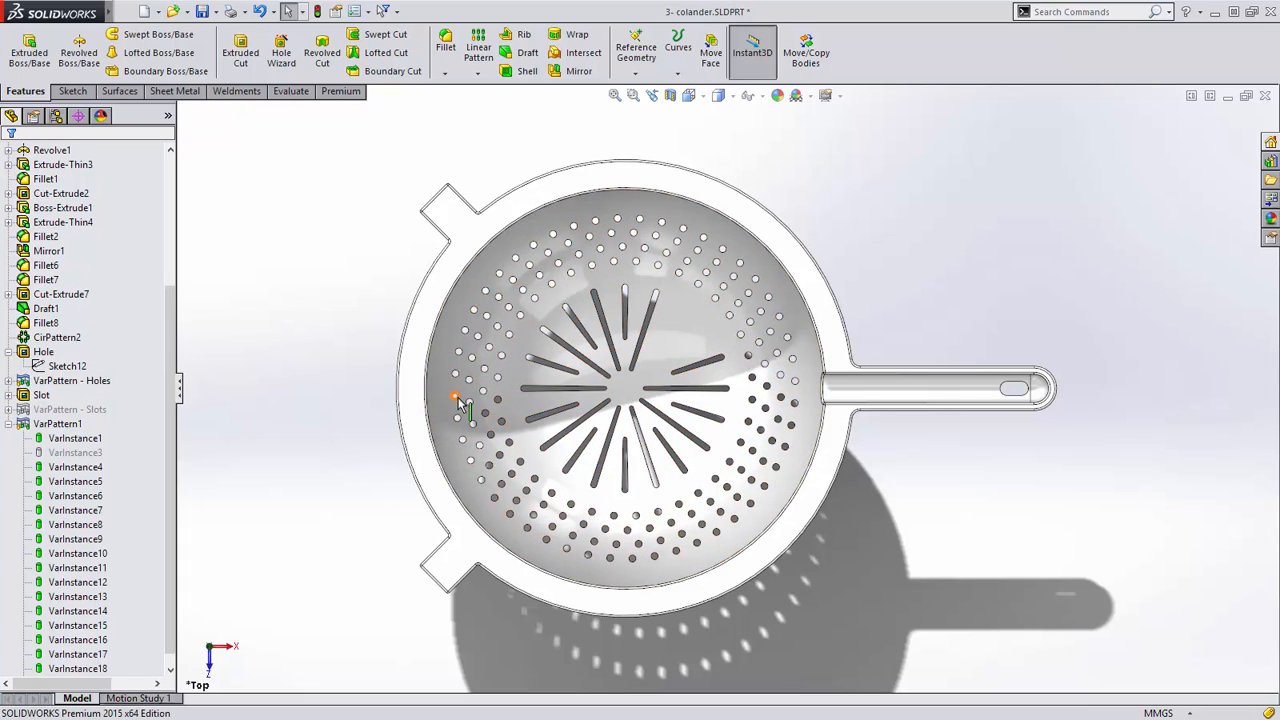
Switch to the 2- football spikes2 part and display the dimensions of its variable spike pattern.
{"action": "key", "text": "ctrl+Tab"}
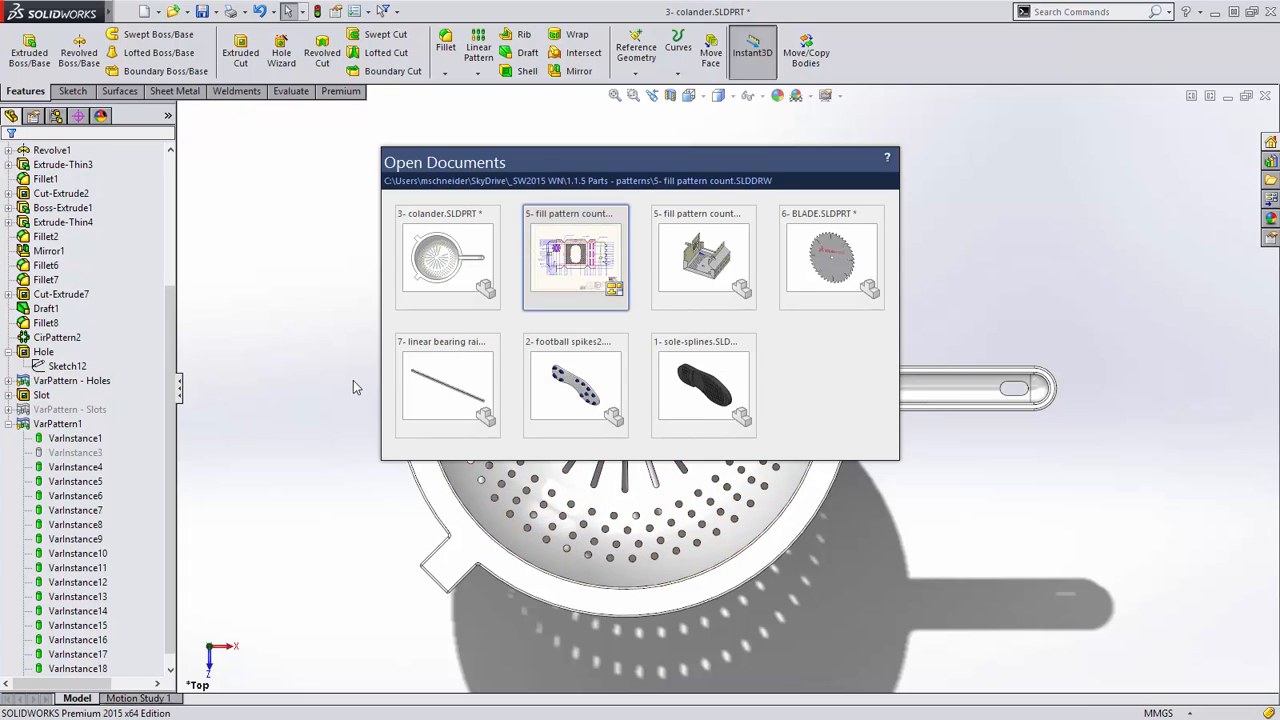
{"action": "left_click", "coordinate": [568, 388]}
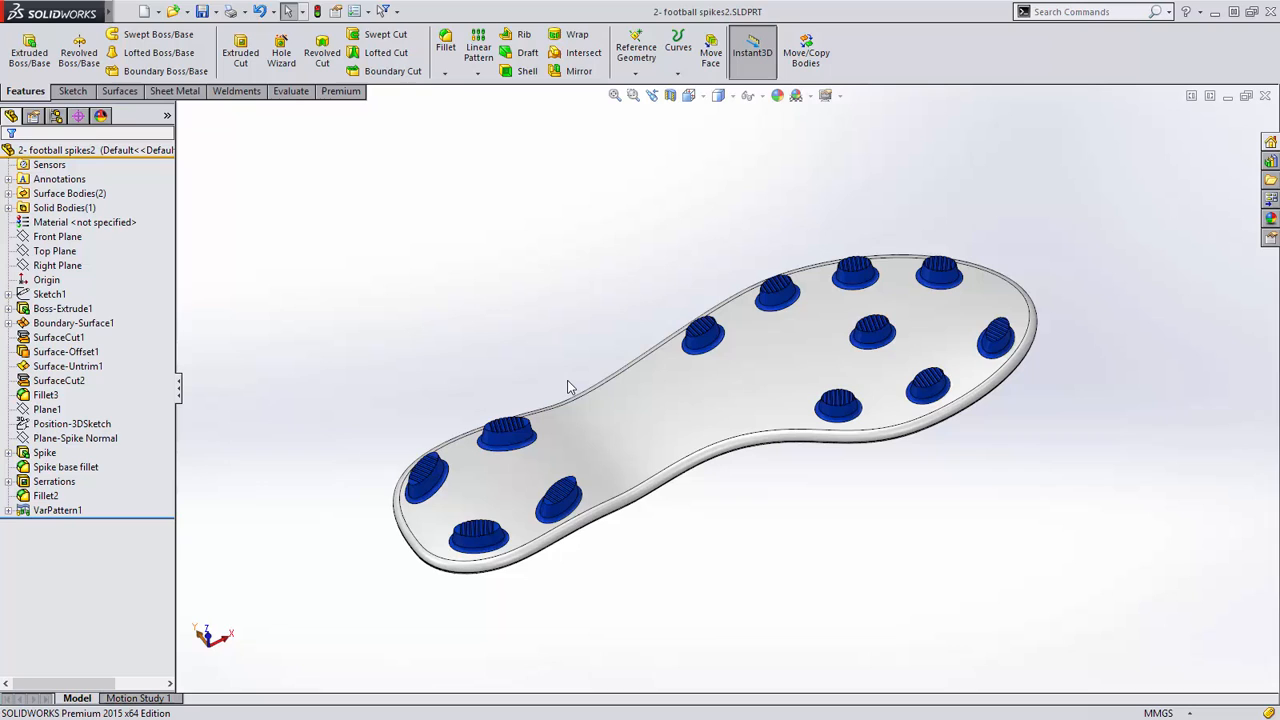
{"action": "left_click", "coordinate": [75, 511]}
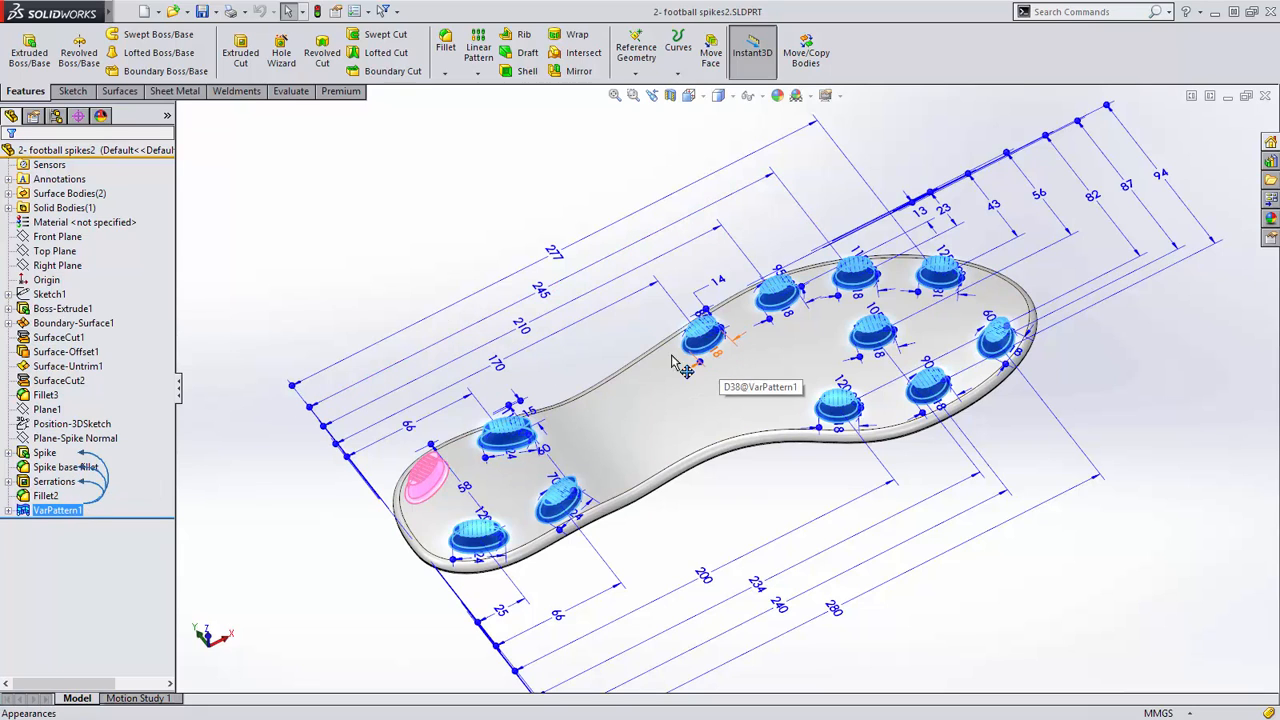
Examine VarPattern1's patterned features, reference geometry and full pattern table, leaving everything unchanged.
{"action": "right_click", "coordinate": [62, 511]}
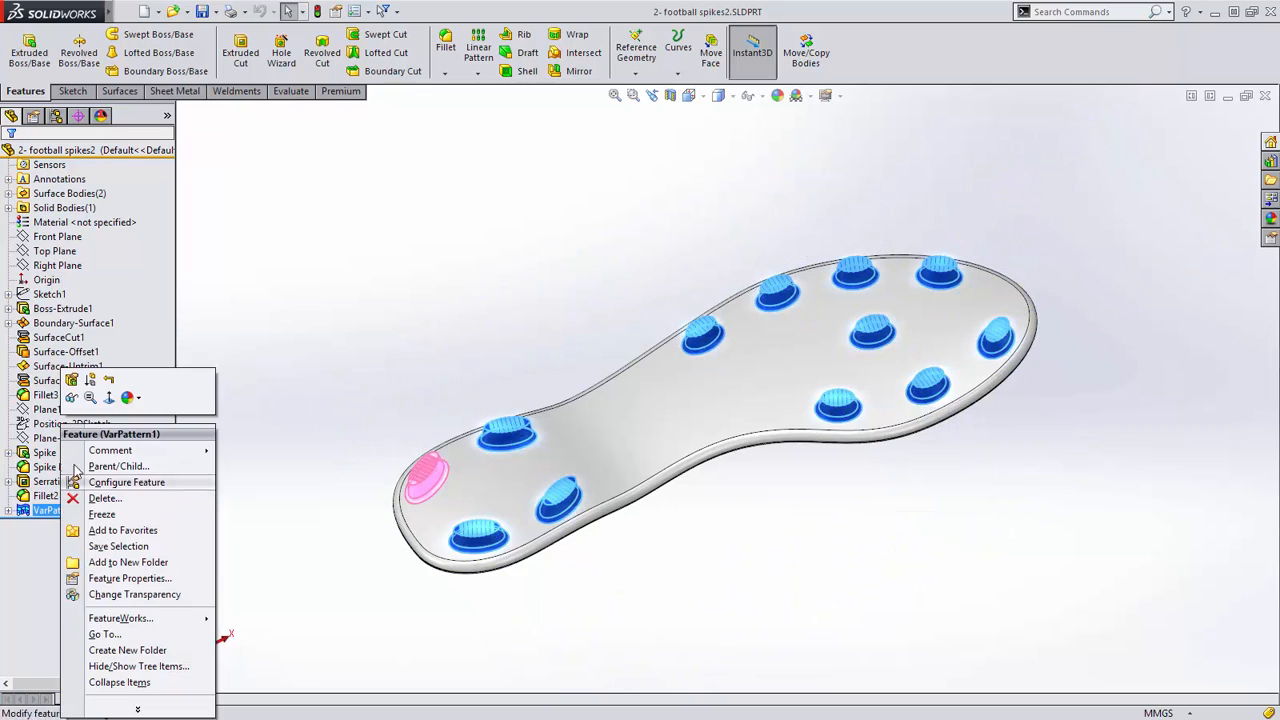
{"action": "left_click", "coordinate": [72, 381]}
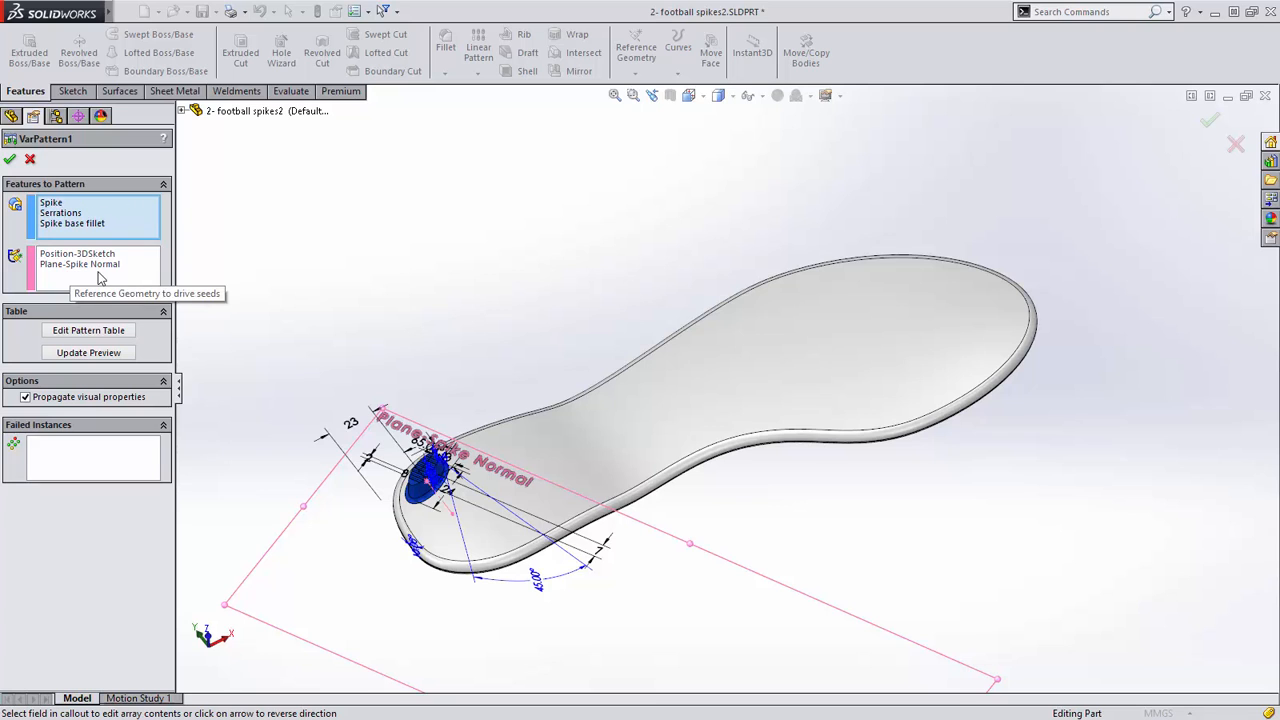
{"action": "left_click", "coordinate": [93, 333]}
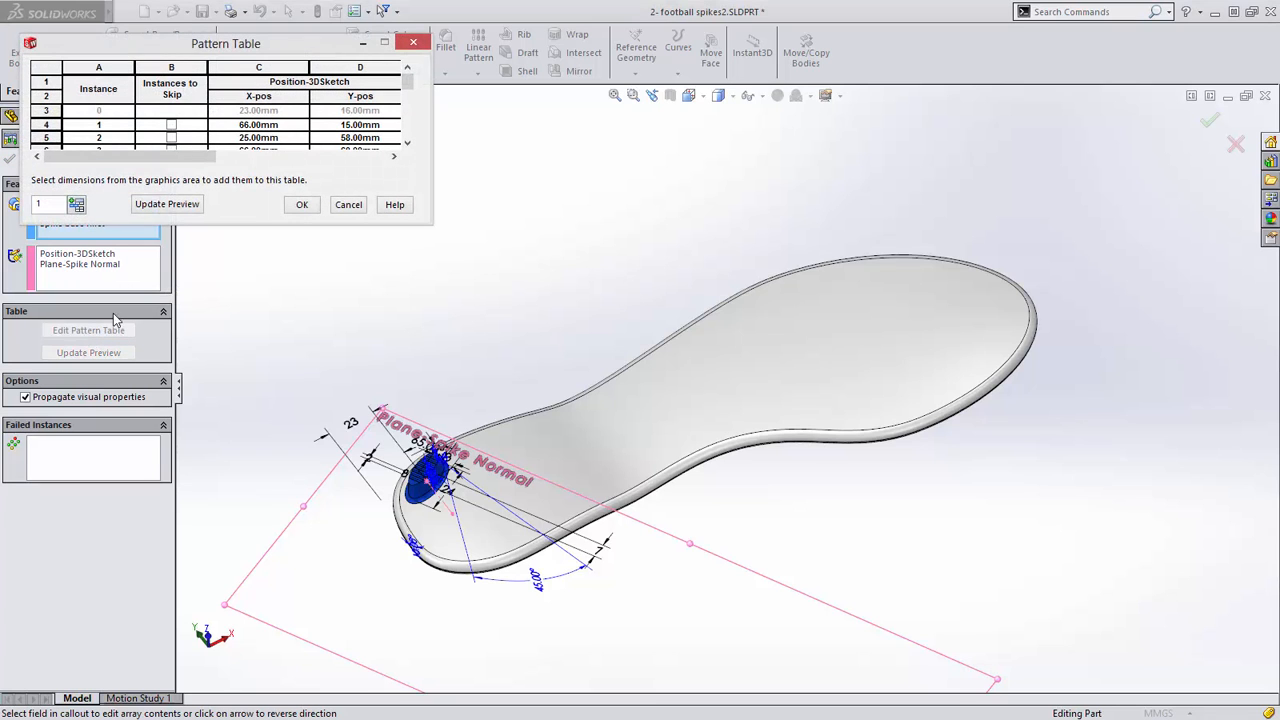
{"action": "mouse_move", "coordinate": [425, 225]}
{"action": "left_mouse_down"}
{"action": "mouse_move", "coordinate": [604, 442]}
{"action": "mouse_move", "coordinate": [598, 334]}
{"action": "left_mouse_up"}
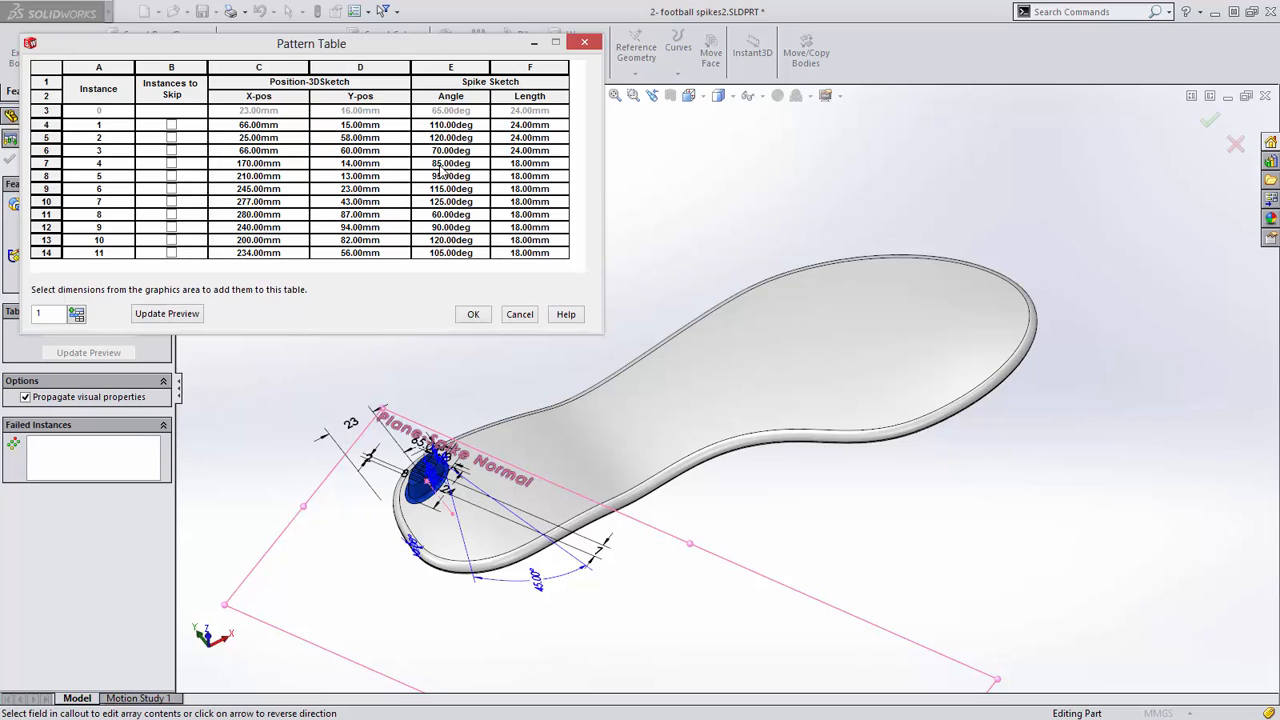
{"action": "left_click", "coordinate": [519, 314]}
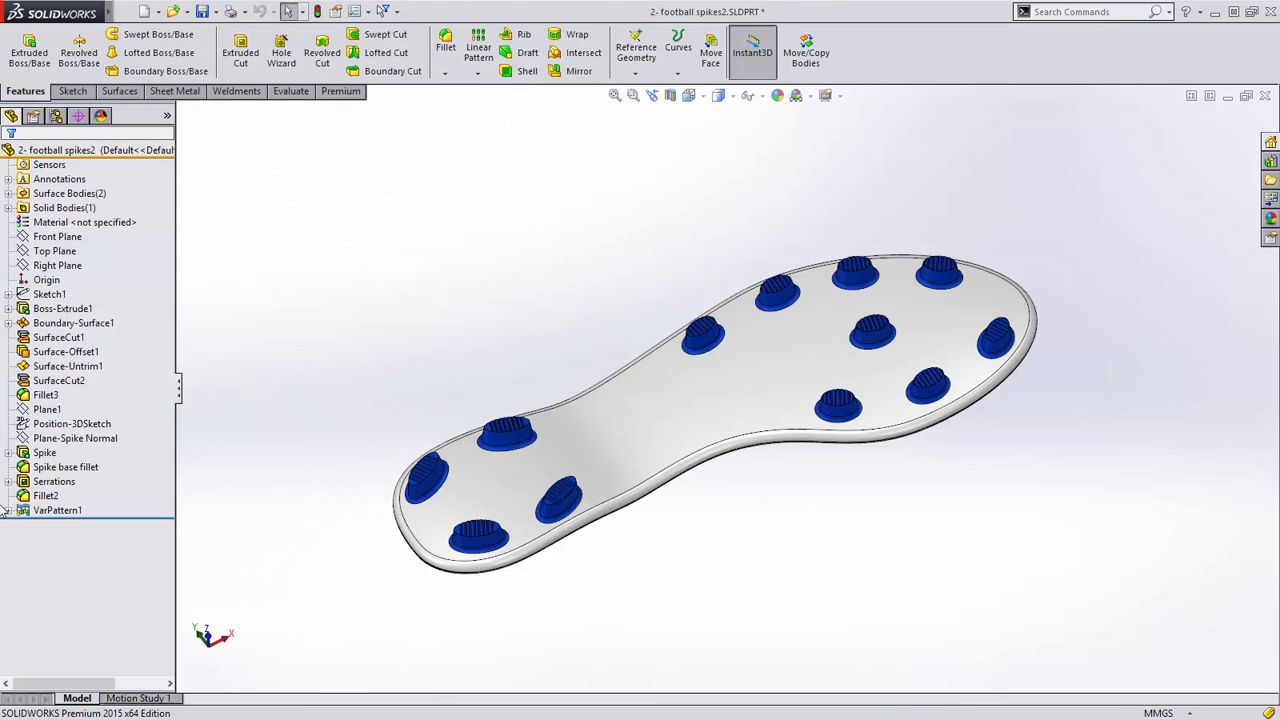
In VarPattern1, set the lengthwise position dimension of spike instance VarInstance18 to 200 mm.
{"action": "left_click", "coordinate": [9, 510]}
{"action": "left_click", "coordinate": [78, 668]}
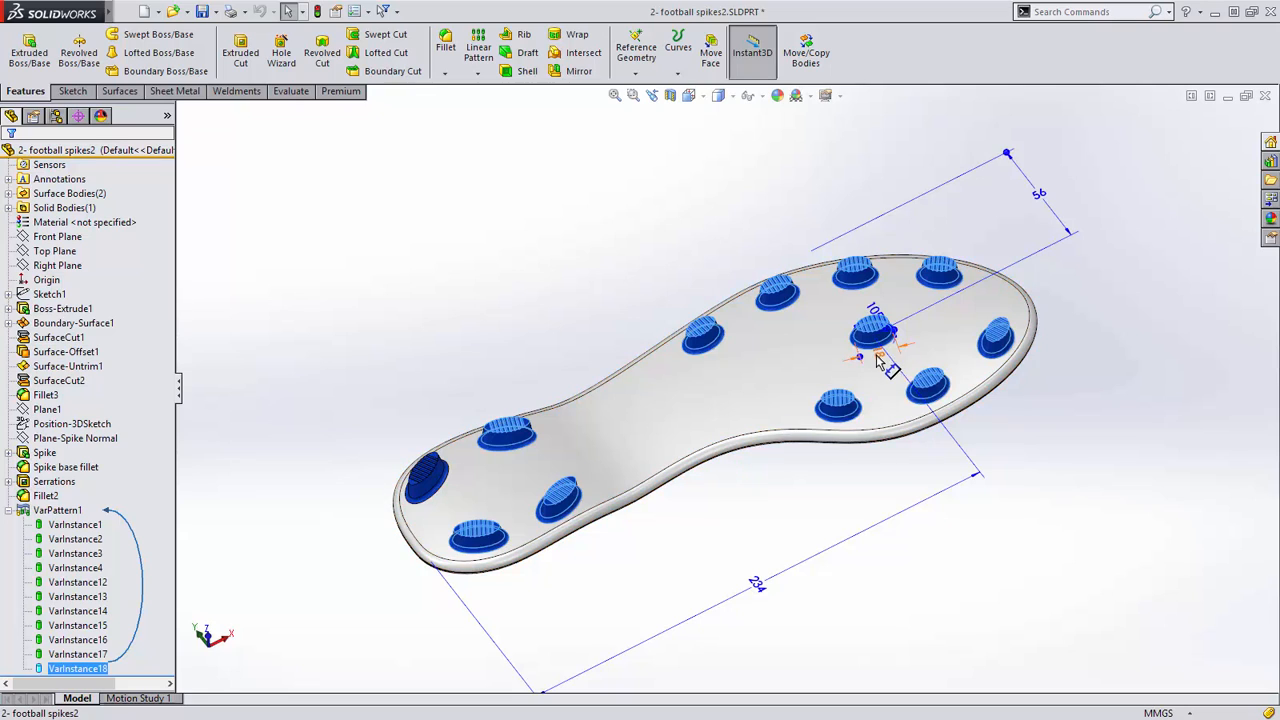
{"action": "double_click", "coordinate": [755, 587]}
{"action": "type", "text": "200"}
{"action": "key", "text": "Return"}
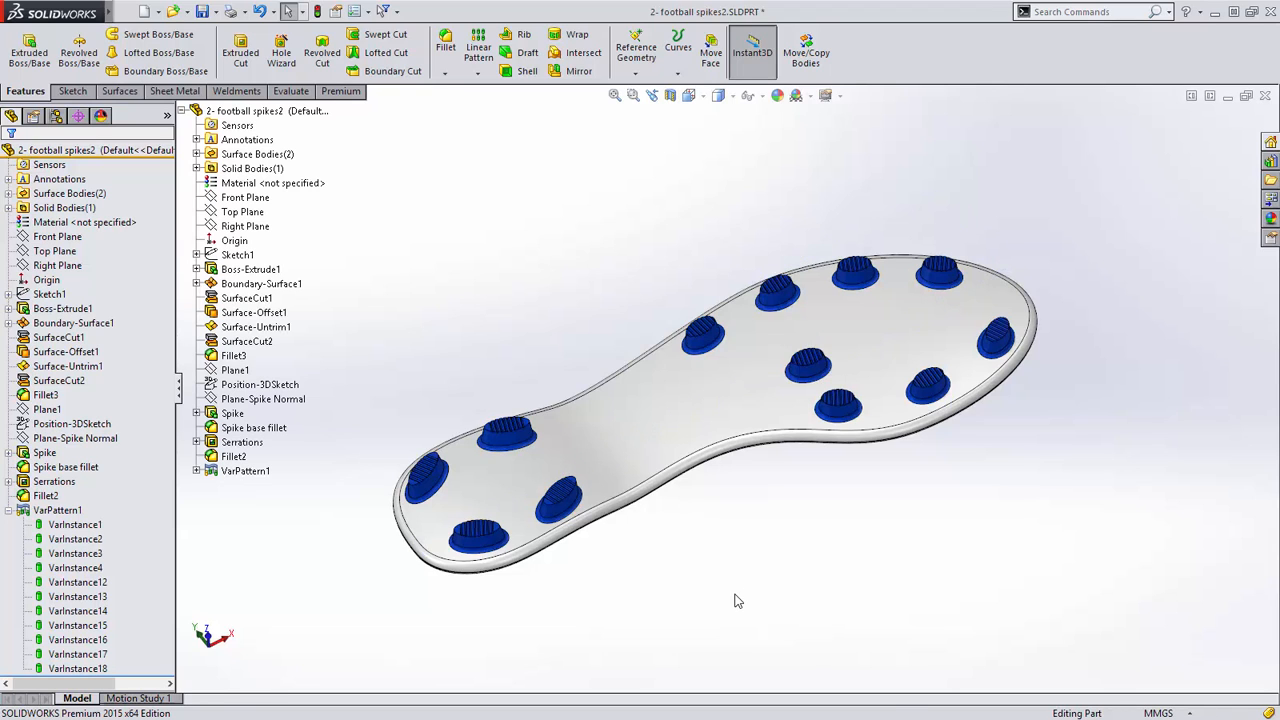
Switch to the 1- sole-splines part and examine the dimensions of VarPattern1 and its seed Sole Sketch.
{"action": "key", "text": "ctrl+Tab"}
{"action": "left_click", "coordinate": [718, 396]}
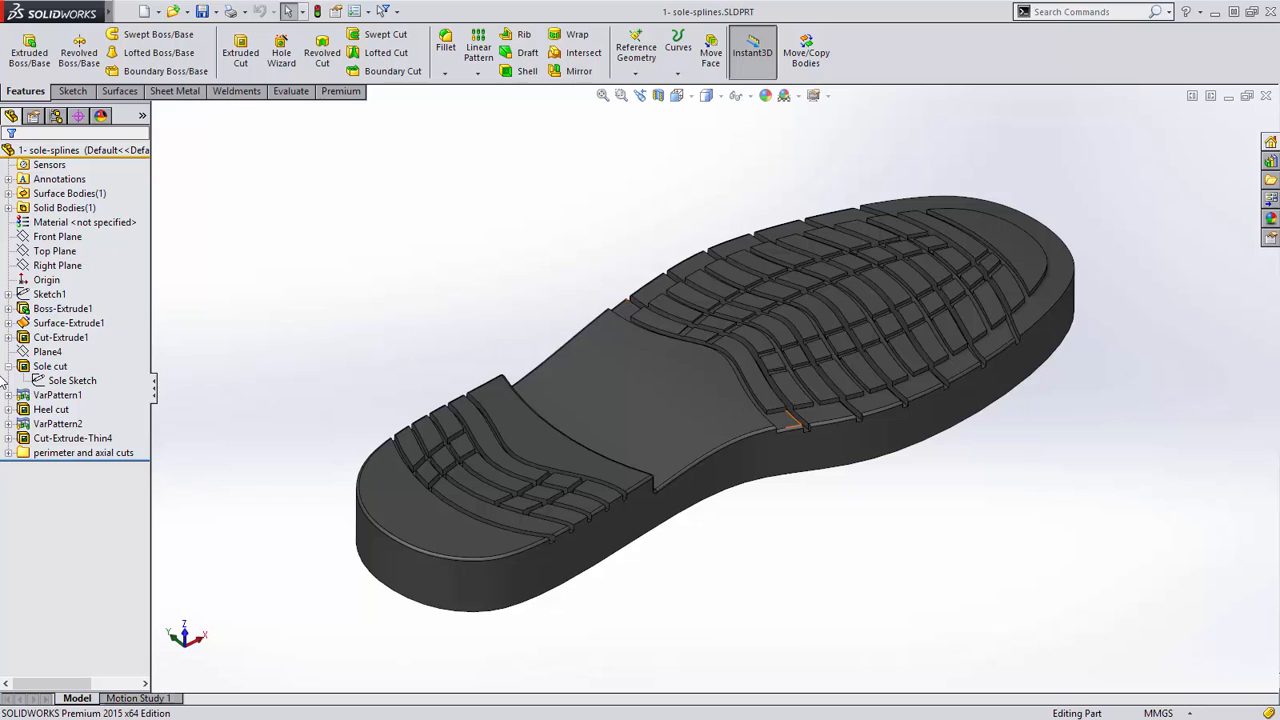
{"action": "left_click", "coordinate": [35, 396]}
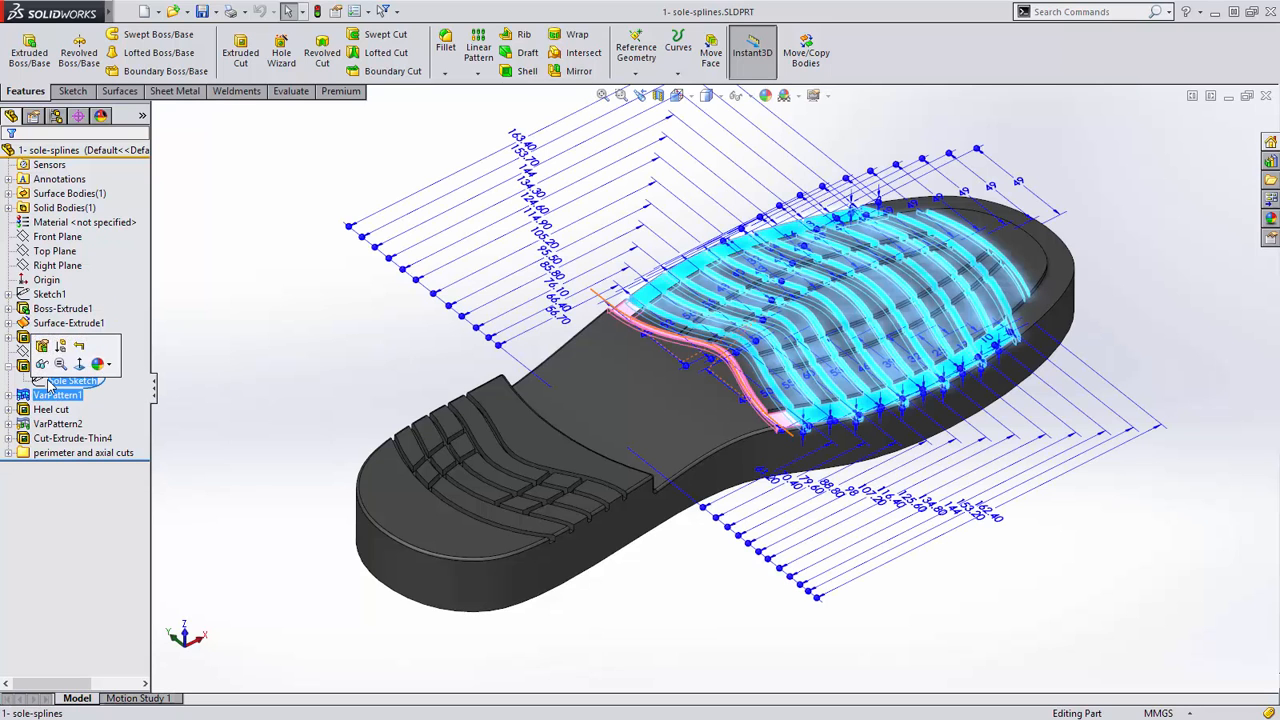
{"action": "left_click", "coordinate": [62, 381]}
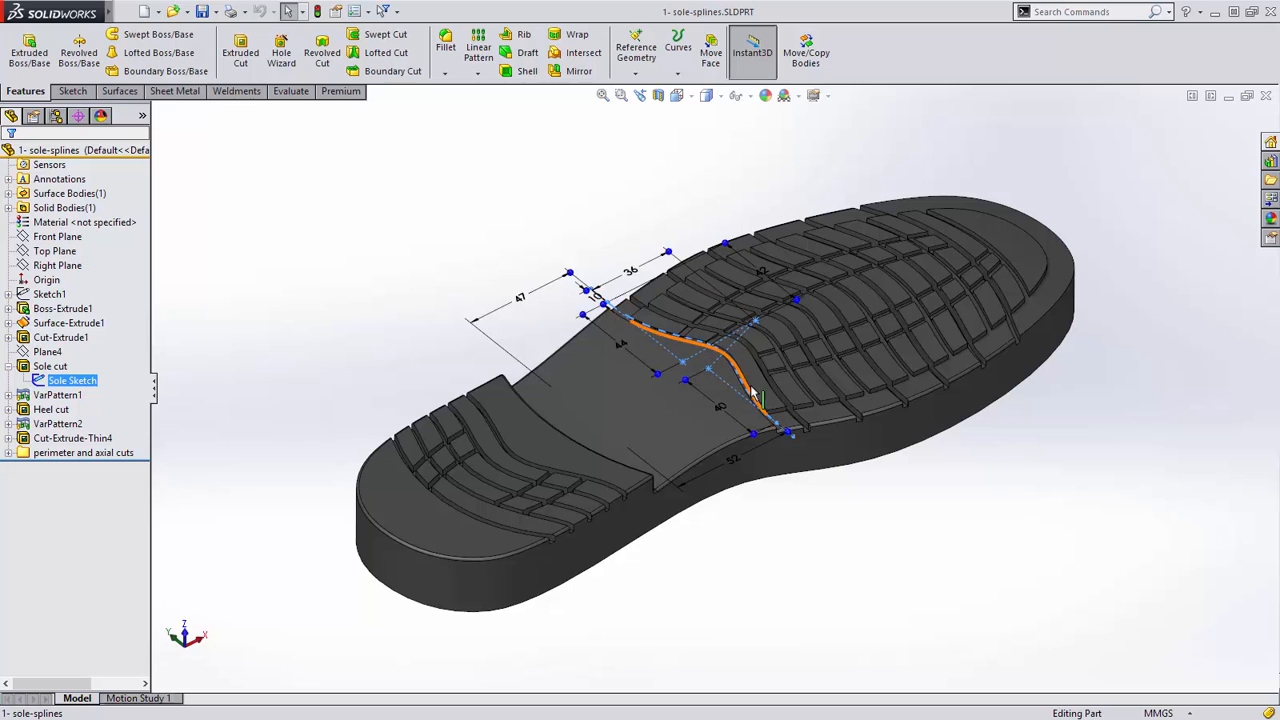
{"action": "key", "text": "Escape"}
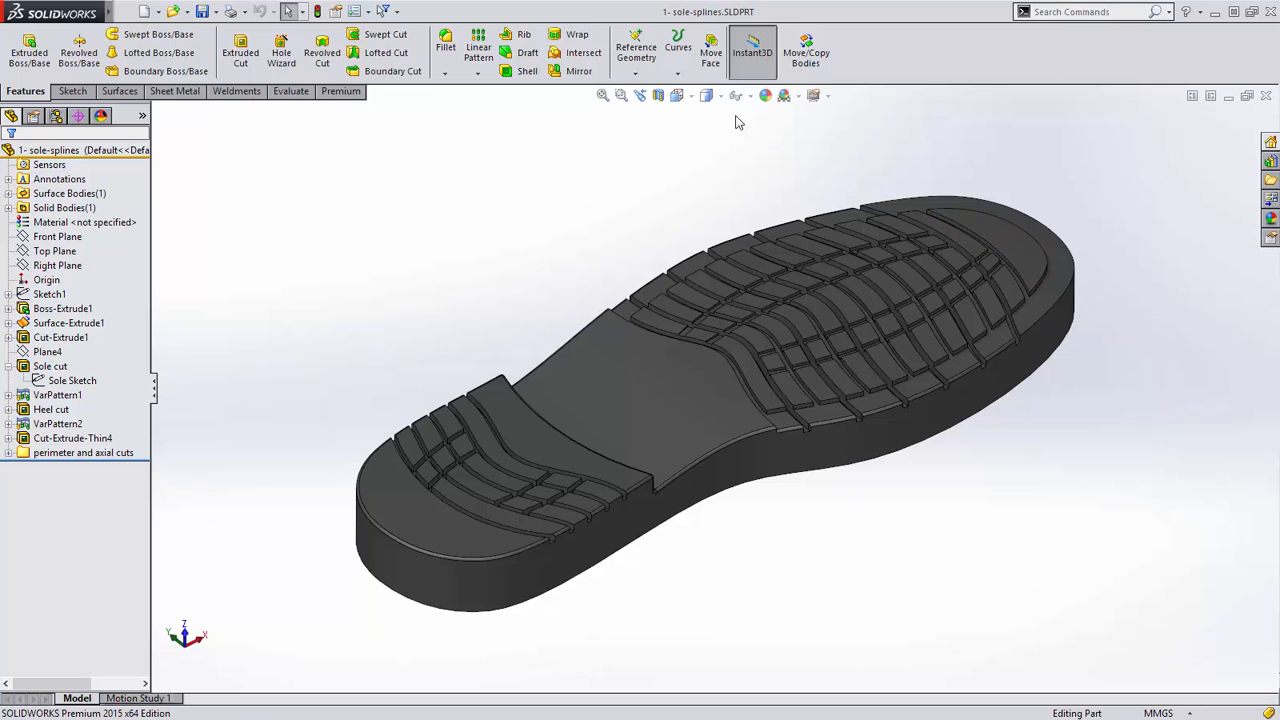
Inspect the sole's patterned spline cuts from the Top view and up close at an angle.
{"action": "left_click", "coordinate": [677, 95]}
{"action": "left_click", "coordinate": [697, 134]}
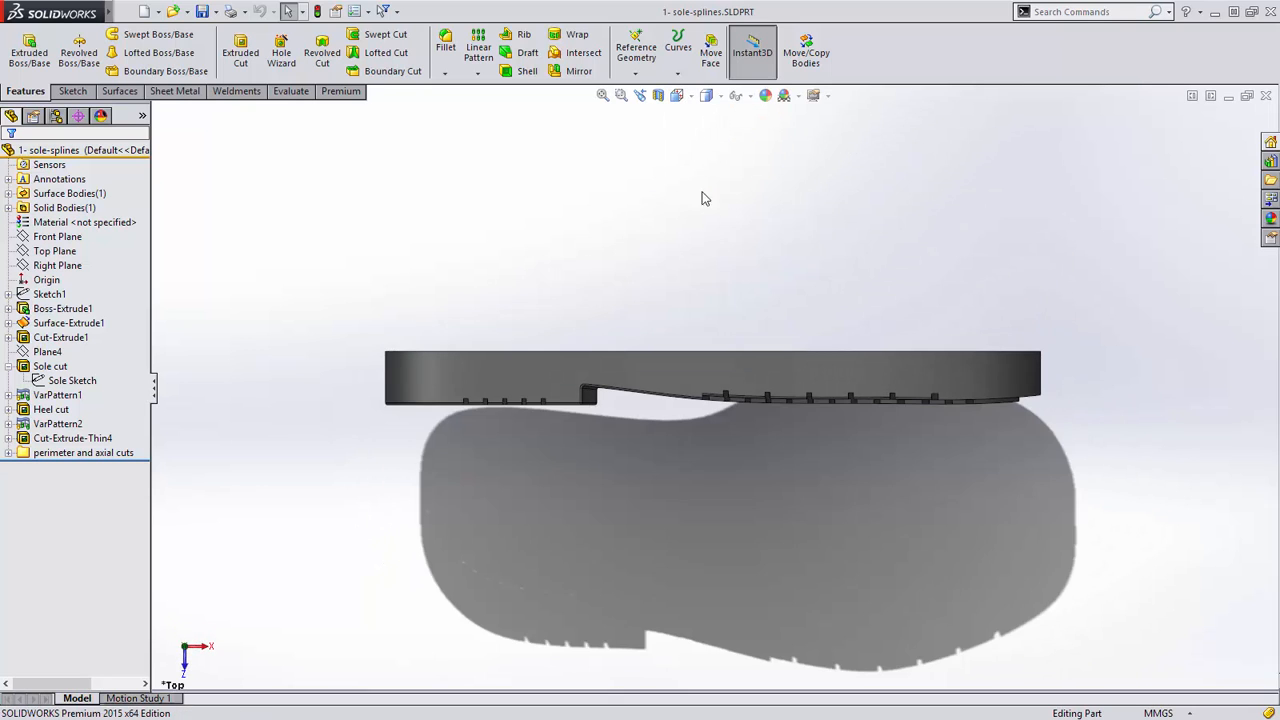
{"action": "scroll", "coordinate": [771, 405], "scroll_direction": "down", "scroll_amount": 5}
{"action": "middle_click_drag", "start_coordinate": [770, 412], "coordinate": [729, 440]}
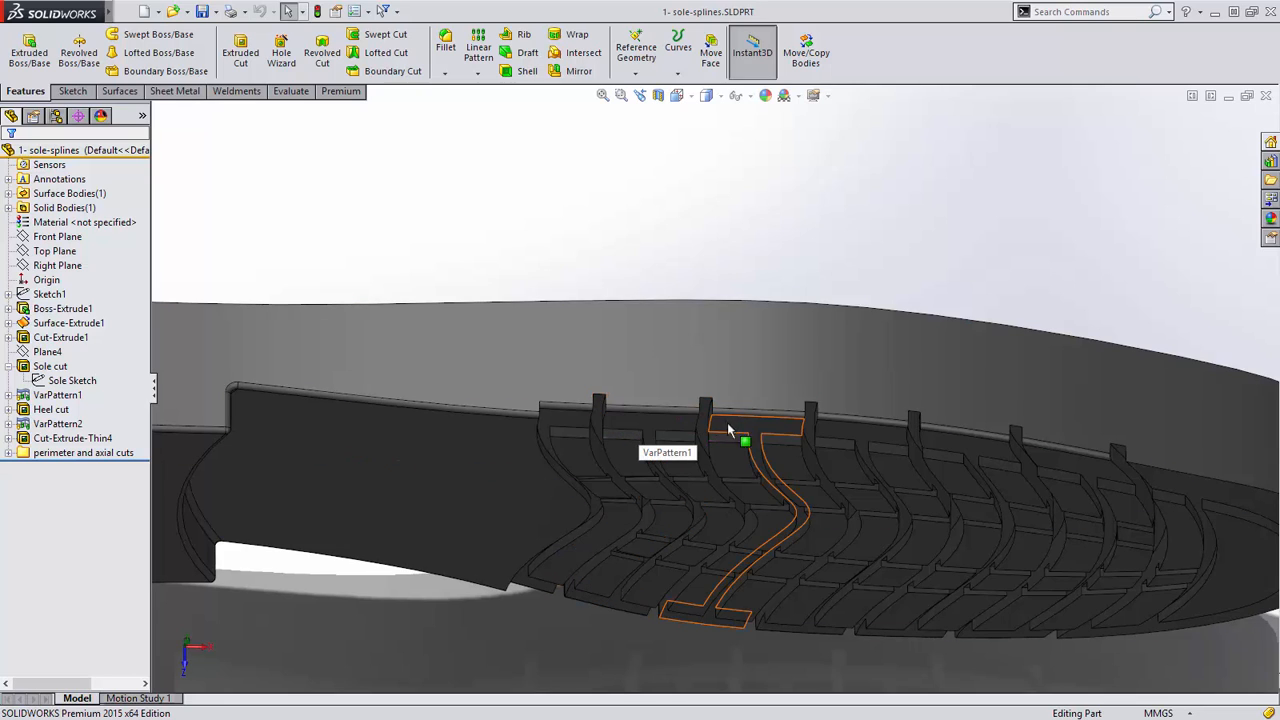